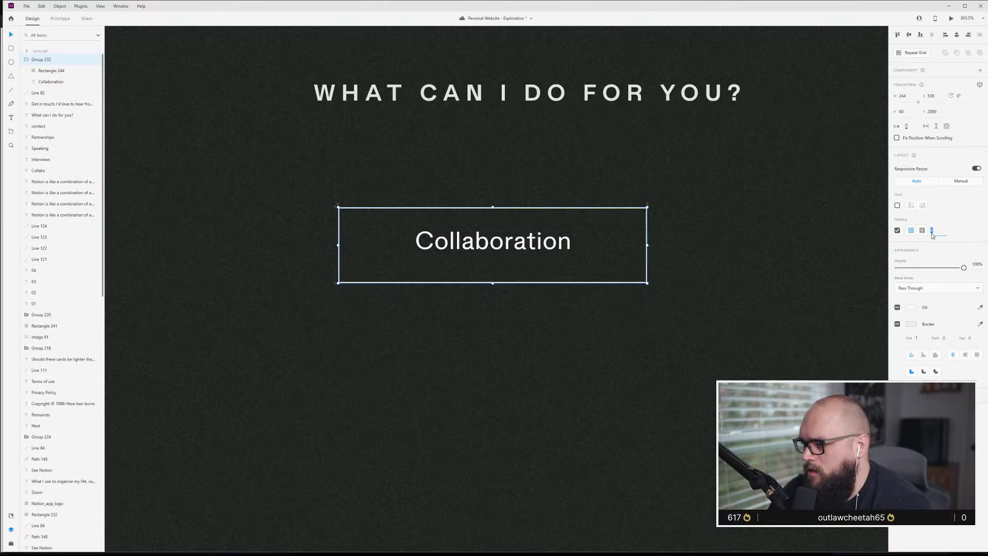
# - Set the Collaboration button group's uniform padding to 10 and try resizing its rectangle to a width of about 260
pyautogui.press('Return')
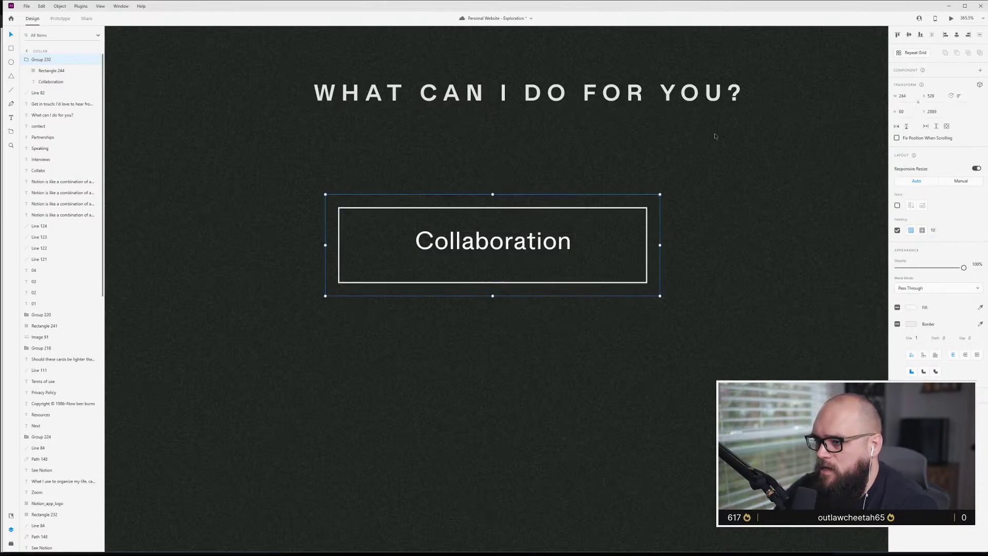
pyautogui.click(552, 247)
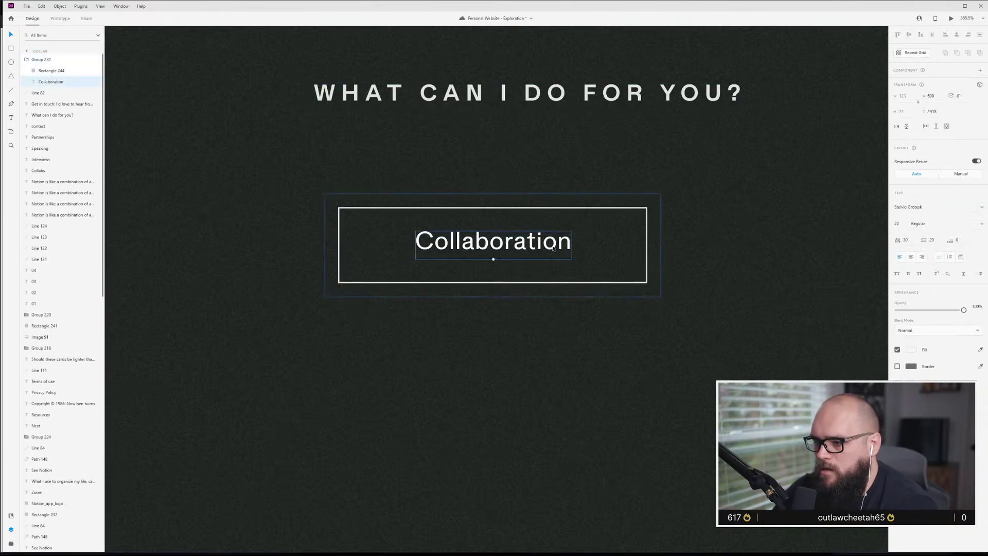
pyautogui.press('Escape')
pyautogui.doubleClick(646, 238)
pyautogui.moveTo(649, 245); pyautogui.dragTo(760, 248)
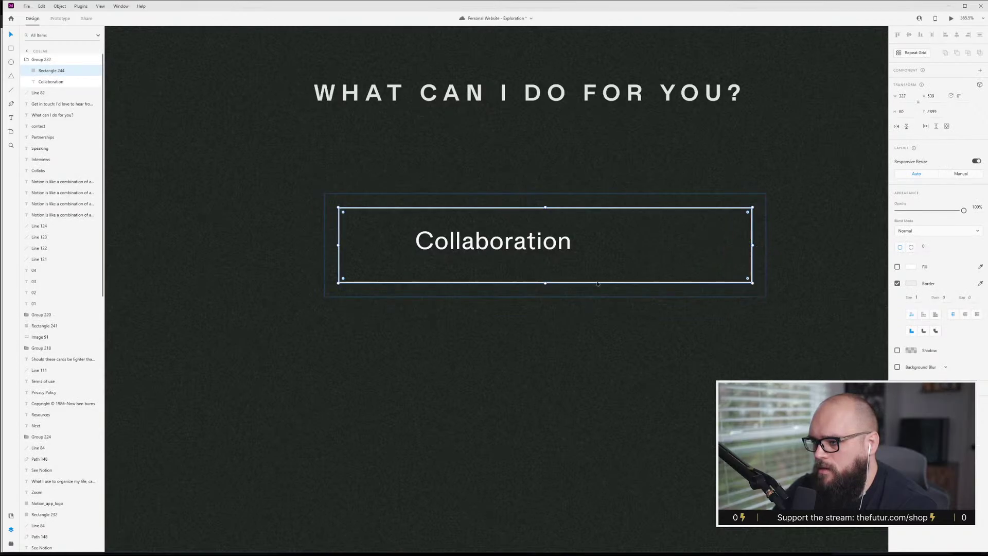
pyautogui.moveTo(753, 246); pyautogui.dragTo(668, 246)
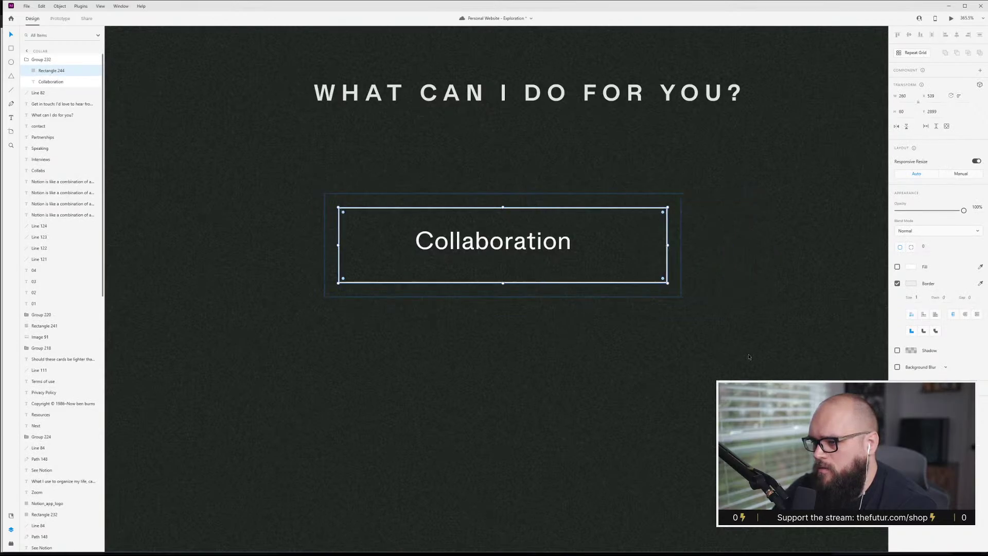
# - Try deleting the Collaboration text inside the padded group, and undo the recent changes to the button
pyautogui.click(552, 246)
pyautogui.press('Delete')
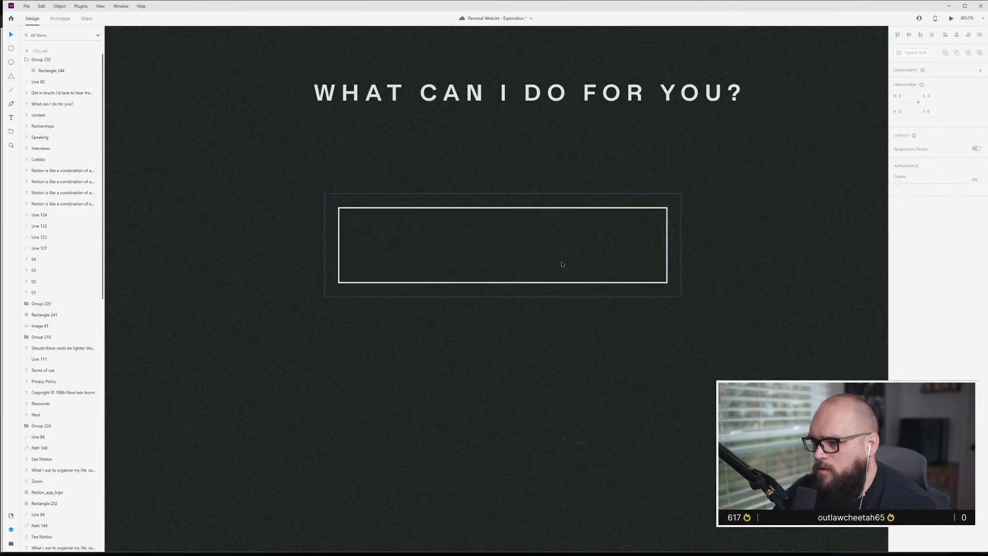
pyautogui.click(603, 208)
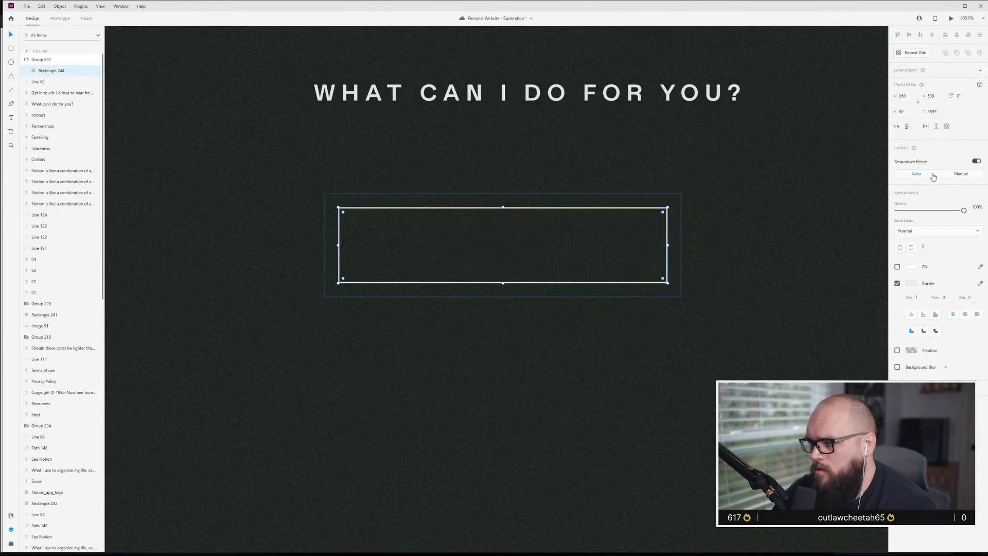
pyautogui.hotkey('ctrl', 'z')
pyautogui.hotkey('ctrl', 'z')
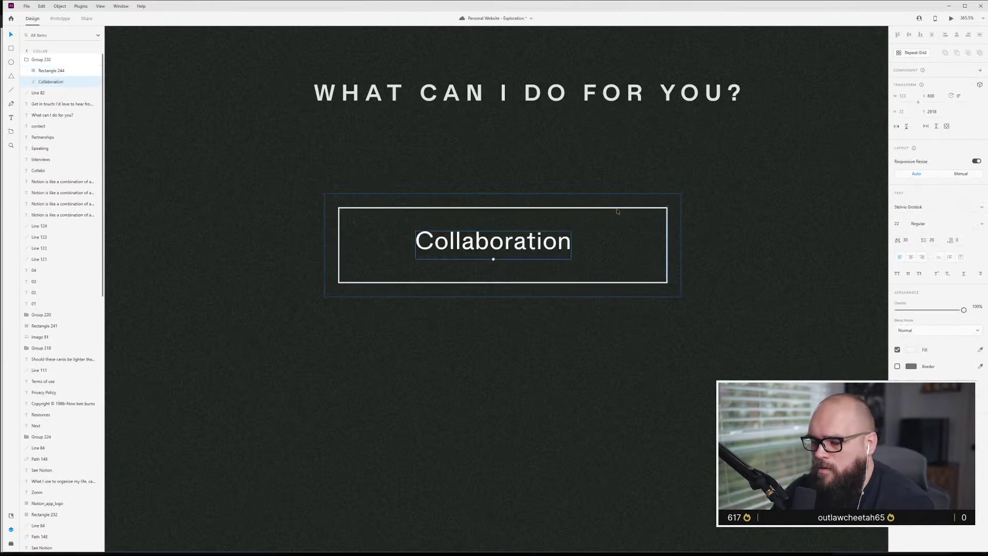
pyautogui.press('Escape')
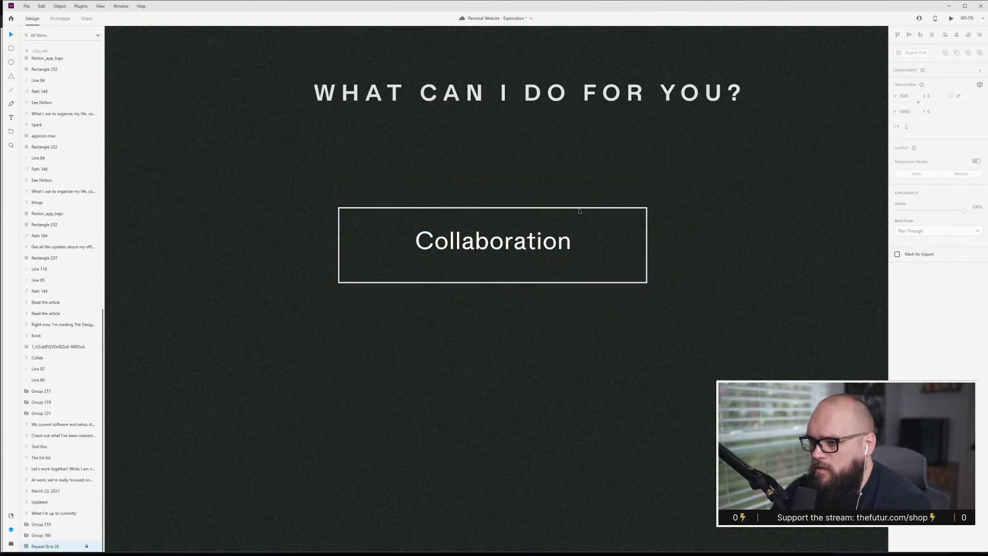
pyautogui.click(580, 208)
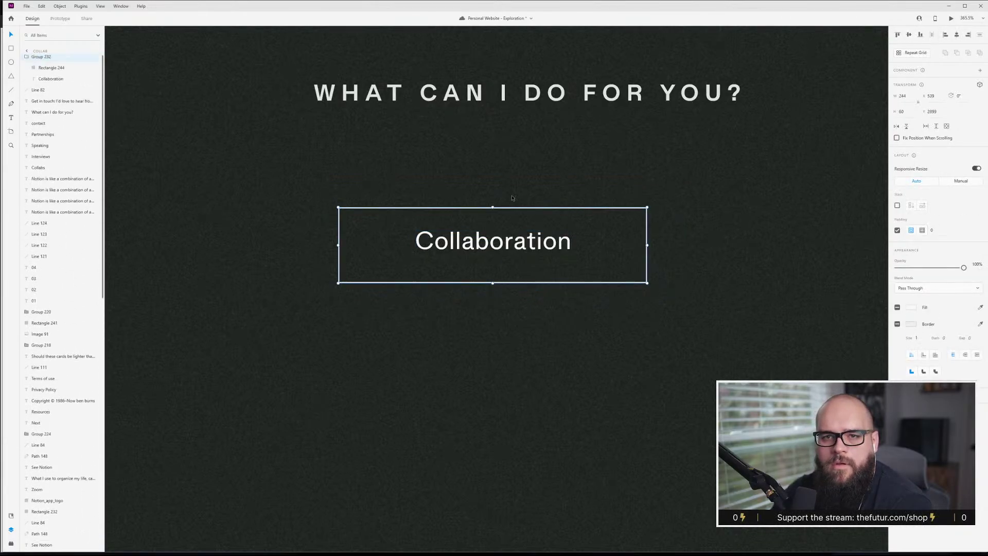
pyautogui.press('Escape')
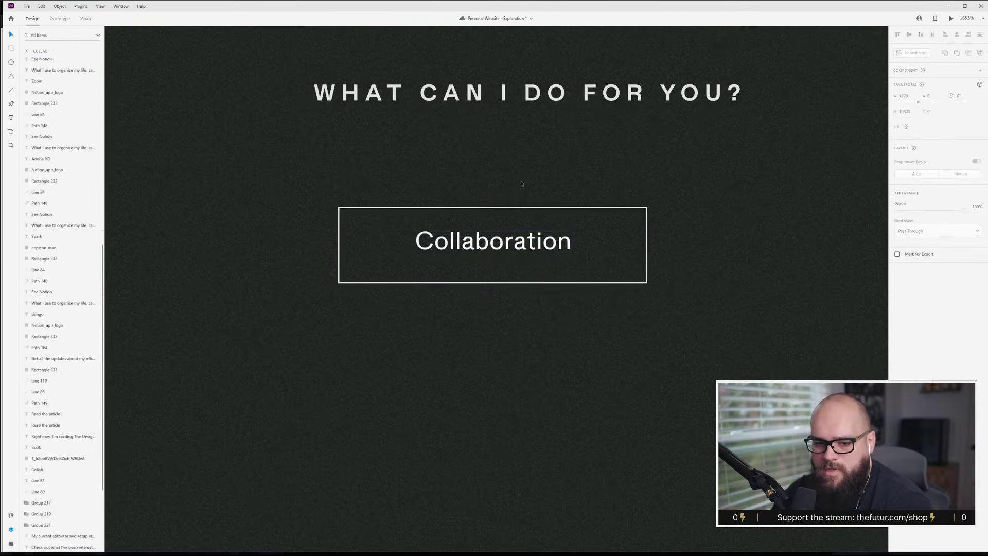
# - Ungroup the Collaboration button and bring its text in front of the rectangle
pyautogui.doubleClick(563, 214)
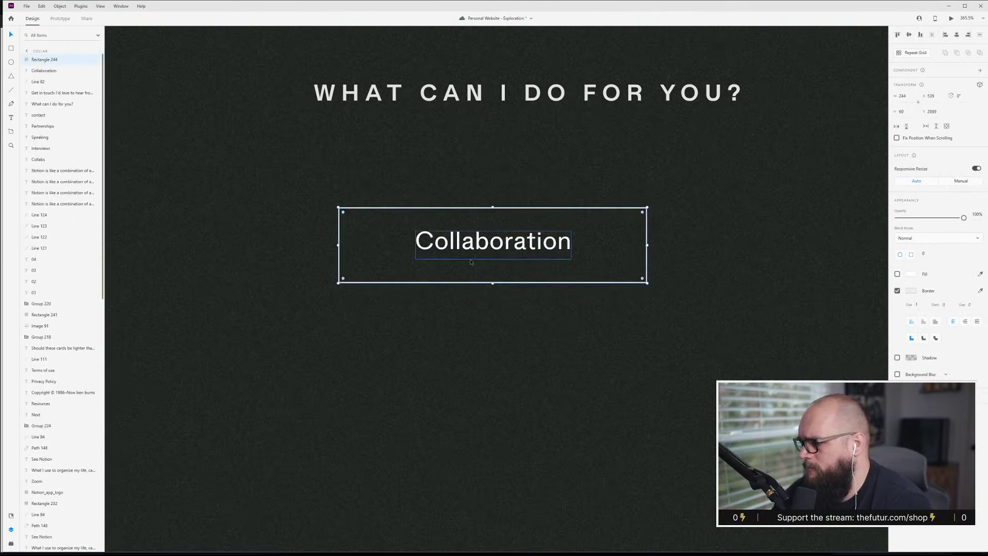
pyautogui.click(490, 247)
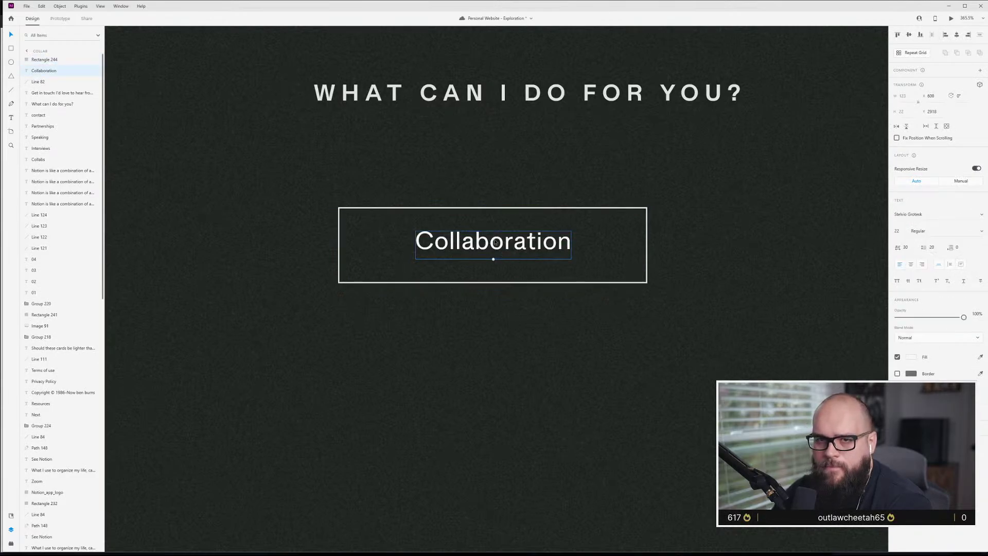
pyautogui.hotkey('ctrl', 'shift', ']')
# - Regroup the Collaboration text and rectangle, enable padding on the group, and check the layer order inside it
pyautogui.click(479, 176)
pyautogui.click(557, 278)
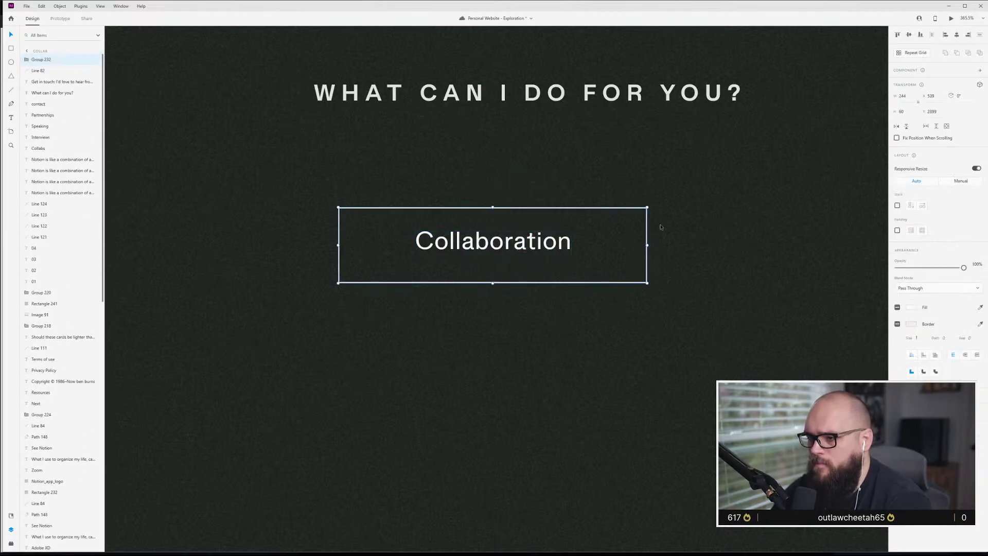
pyautogui.hotkey('ctrl', 'g')
pyautogui.click(898, 230)
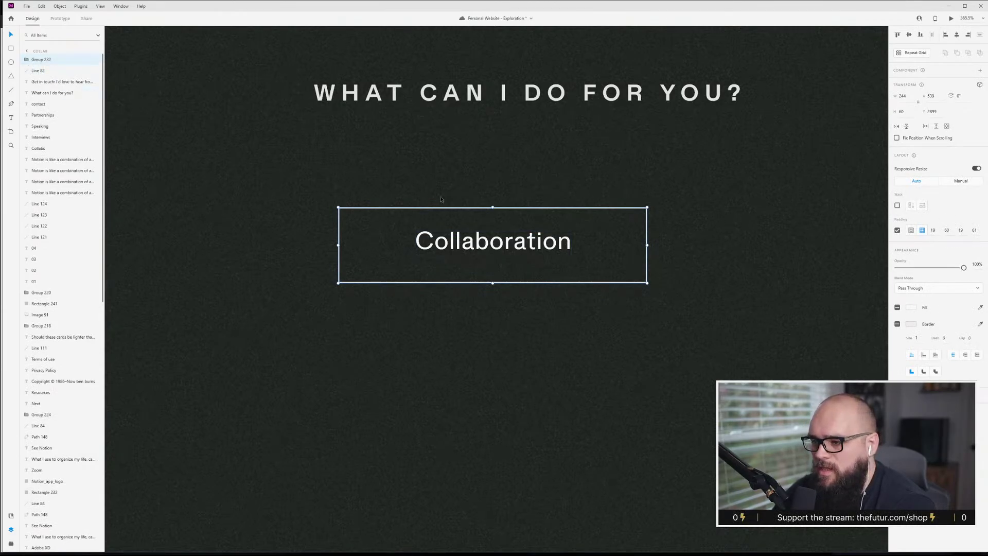
pyautogui.click(540, 197)
pyautogui.doubleClick(522, 243)
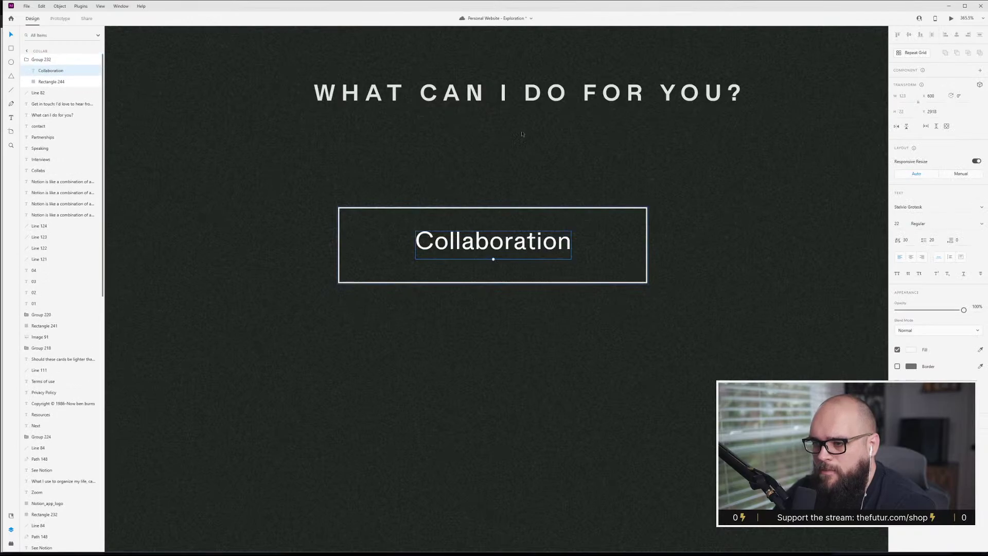
pyautogui.click(545, 181)
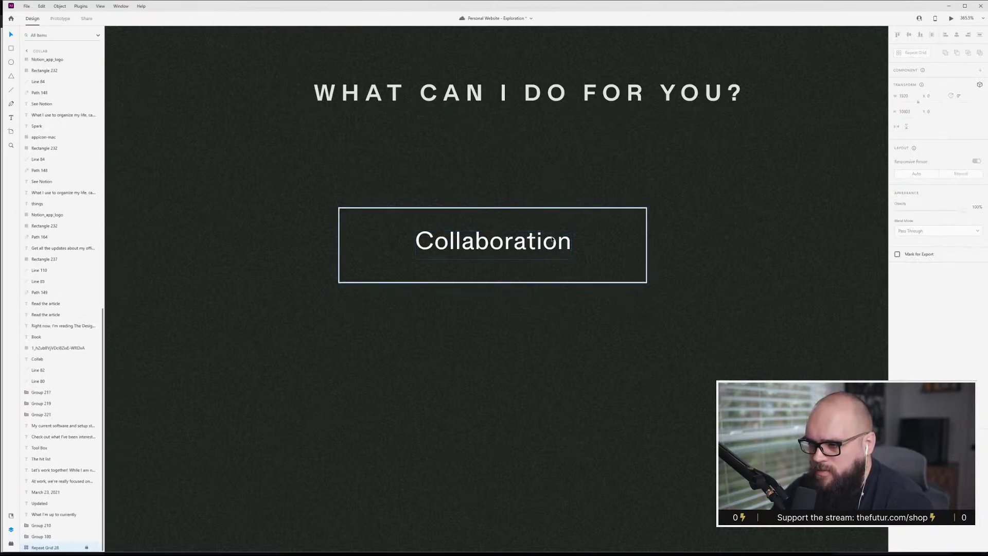
# - Delete the Collaboration button and place a copy of the "March 23, 2021" text below the "What can I do for you?" heading
pyautogui.click(546, 242)
pyautogui.press('Delete')
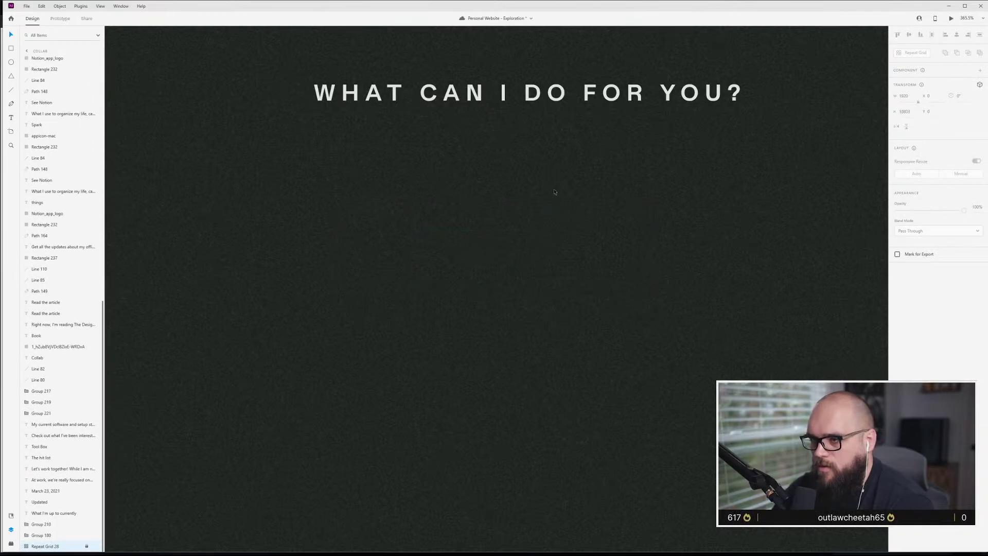
pyautogui.scroll(-10, 554, 189)
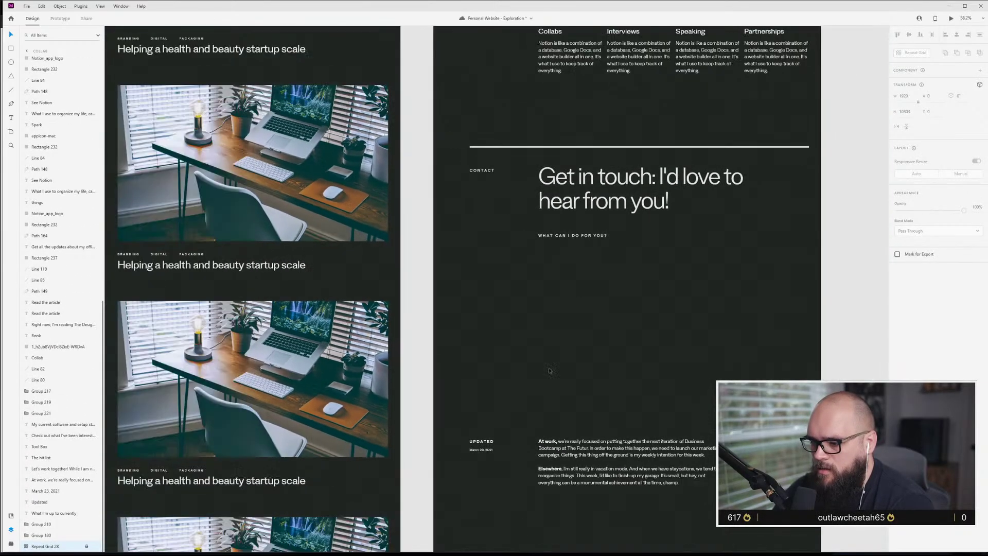
pyautogui.moveTo(489, 450); pyautogui.dragTo(500, 235)
pyautogui.scroll(5, 603, 288)
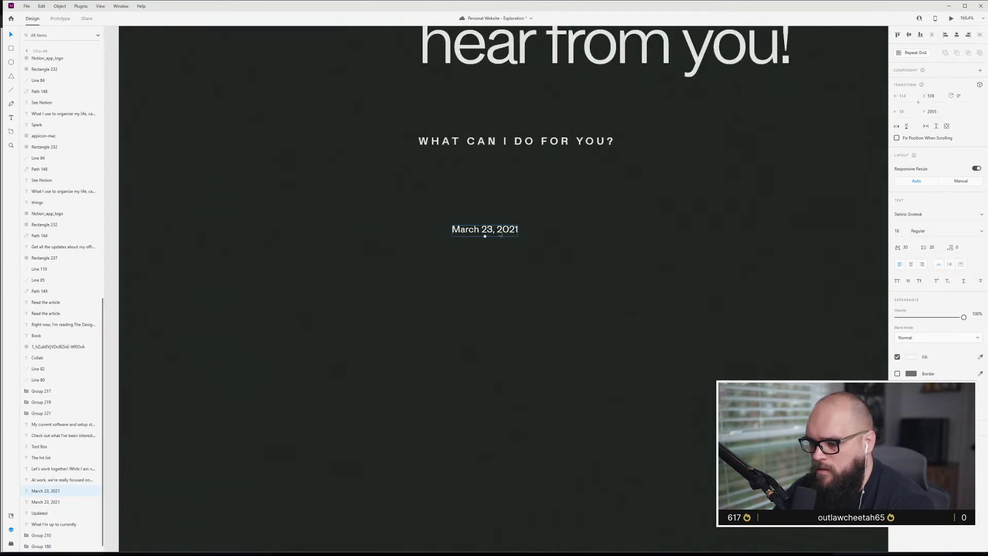
# - Draw a rectangle about 326 × 80 around the copied date text, remove its fill, and sample a white border colour
pyautogui.press('r')
pyautogui.moveTo(401, 211)
pyautogui.mouseDown()
pyautogui.moveTo(656, 272)
pyautogui.moveTo(588, 257)
pyautogui.mouseUp()
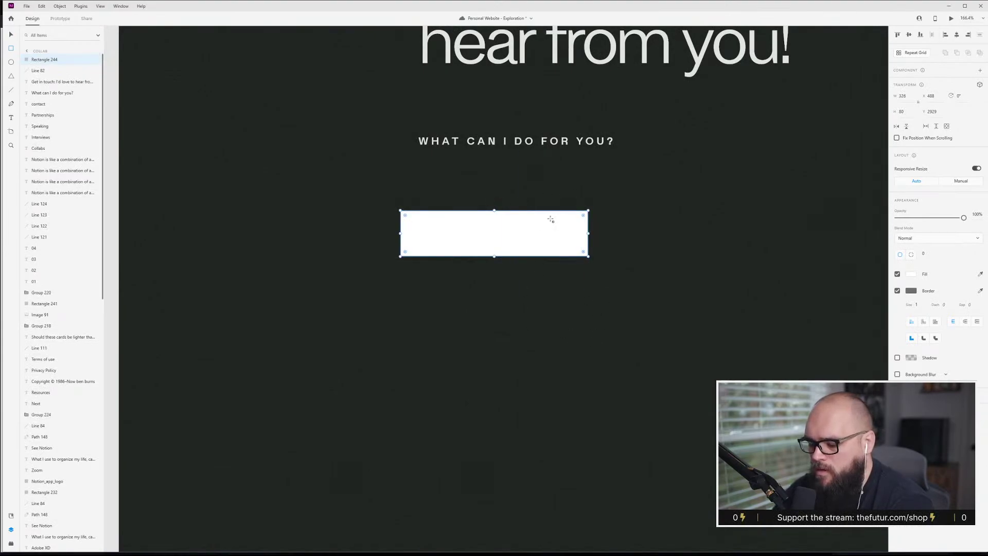
pyautogui.press('v')
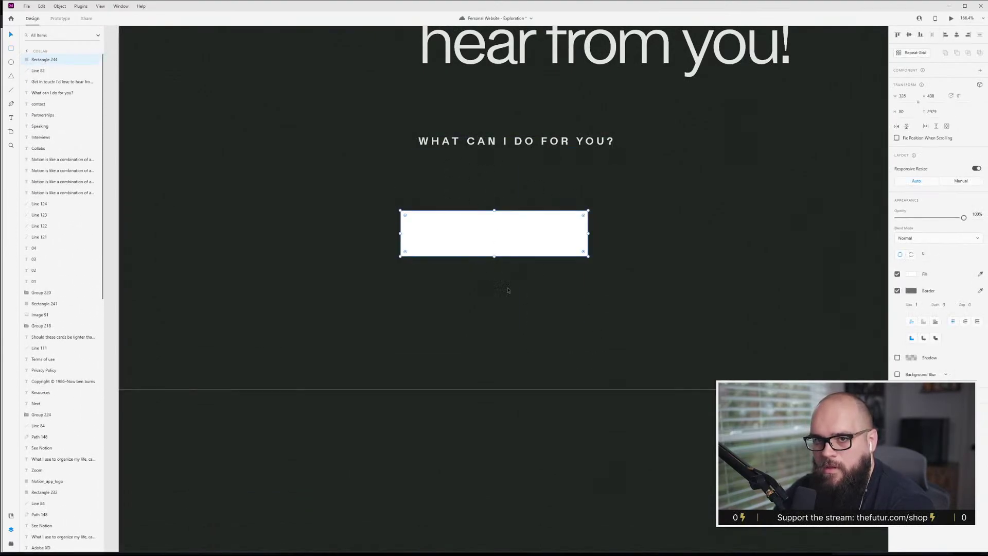
pyautogui.click(898, 275)
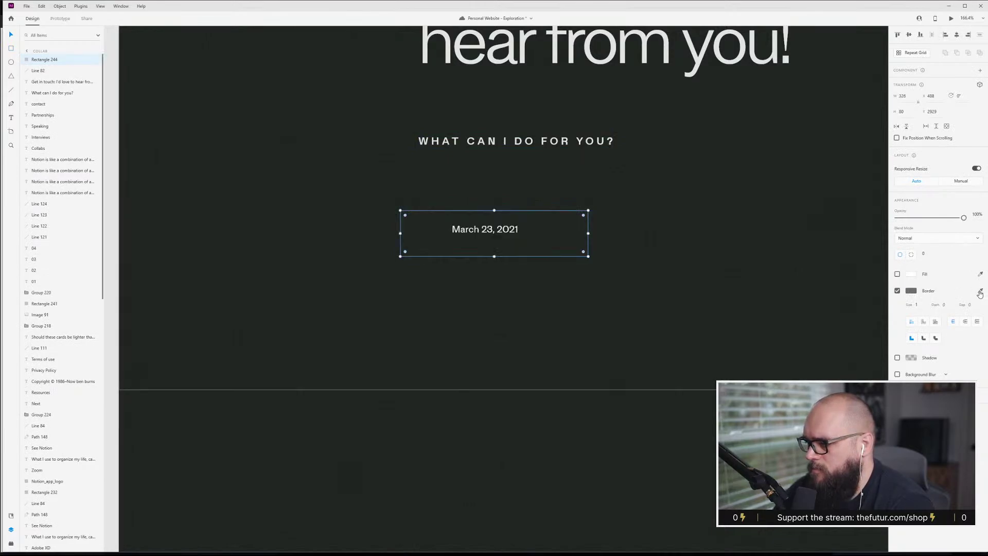
pyautogui.click(980, 292)
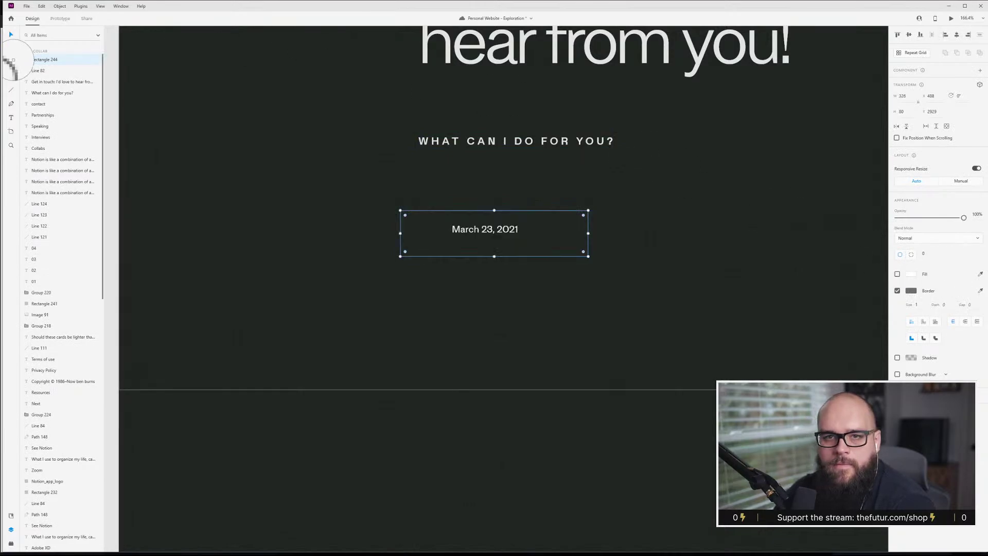
pyautogui.click(955, 289)
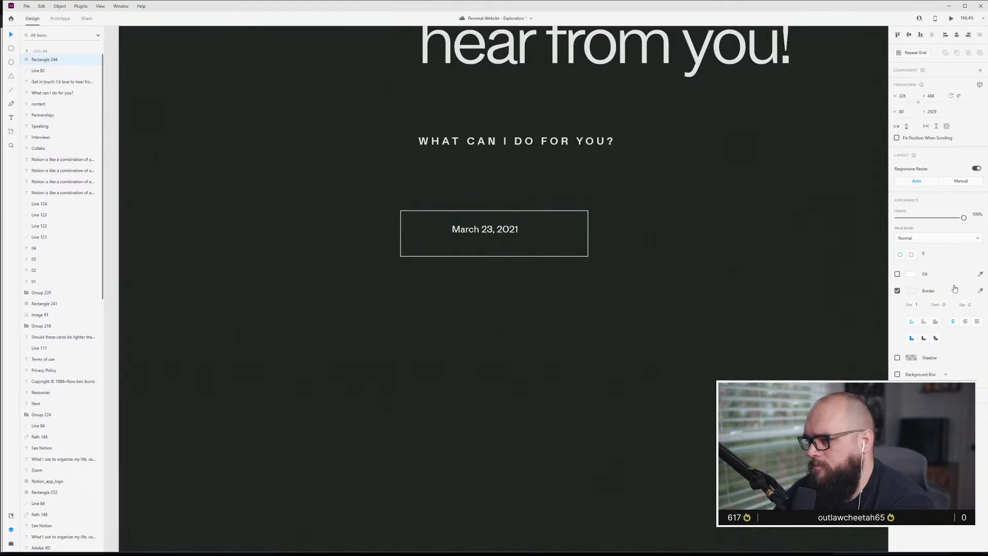
# - Centre the copied "March 23, 2021" text inside the outlined rectangle
pyautogui.scroll(5, 486, 215)
pyautogui.click(483, 258)
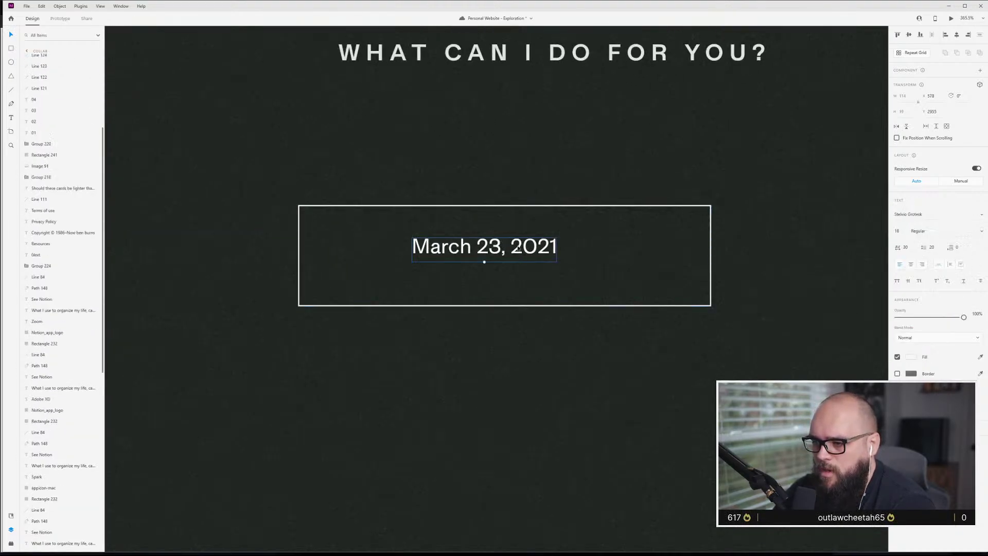
pyautogui.moveTo(550, 260); pyautogui.dragTo(529, 250)
# - Group the date text with the outlined rectangle and enable padding on the group
pyautogui.click(466, 170)
pyautogui.click(592, 305)
pyautogui.hotkey('ctrl', 'g')
pyautogui.click(898, 231)
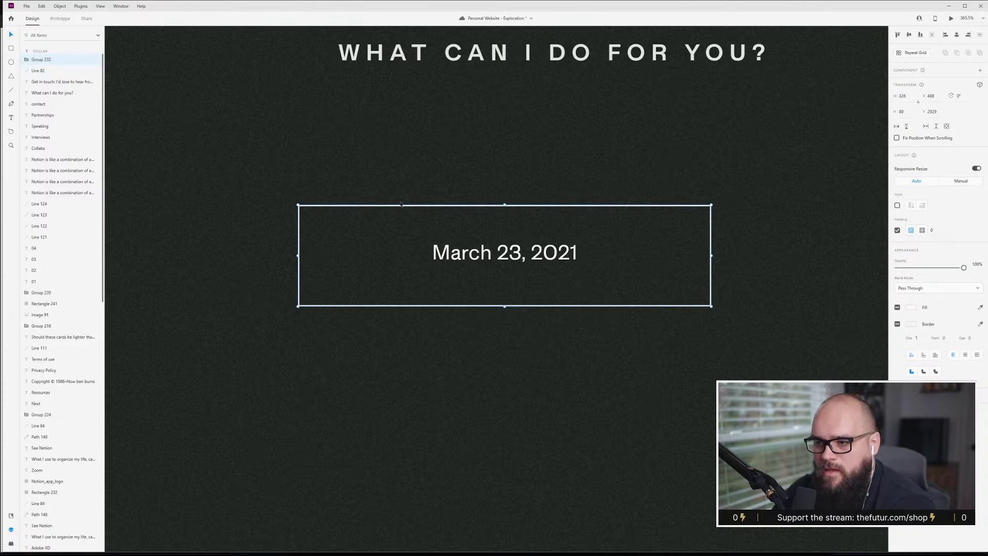
# - Move the "March 23, 2021" text layer above the rectangle inside the group, and reselect the group
pyautogui.doubleClick(45, 59)
pyautogui.click(27, 60)
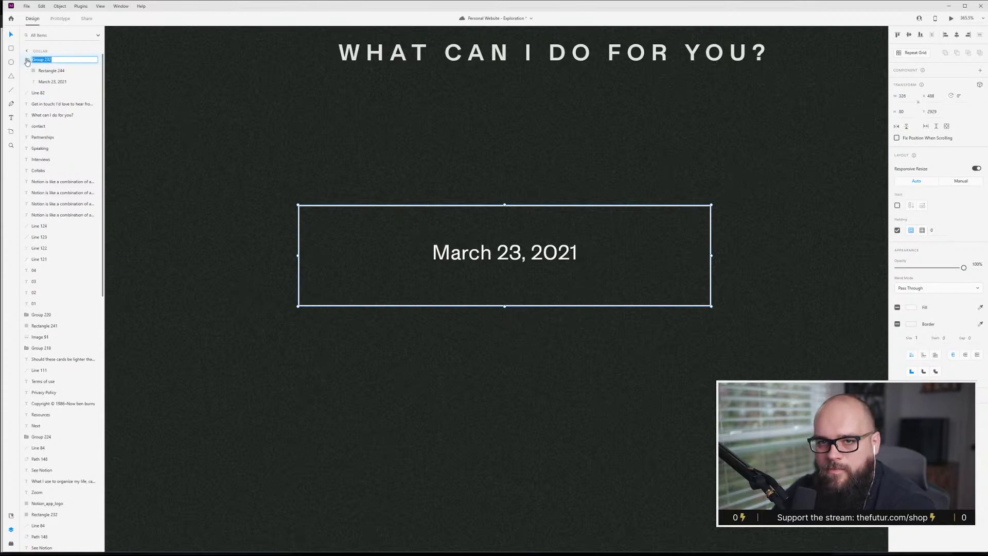
pyautogui.click(52, 82)
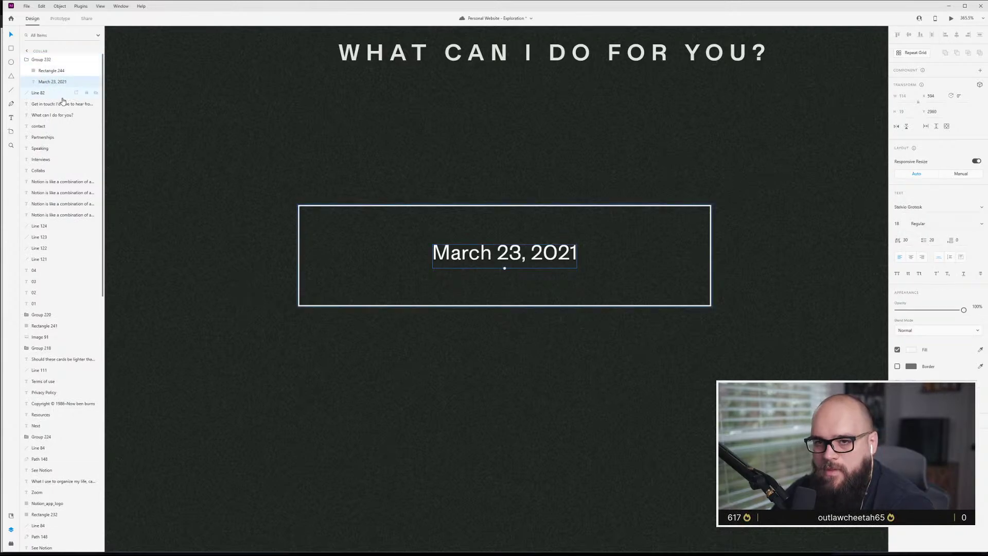
pyautogui.click(625, 126)
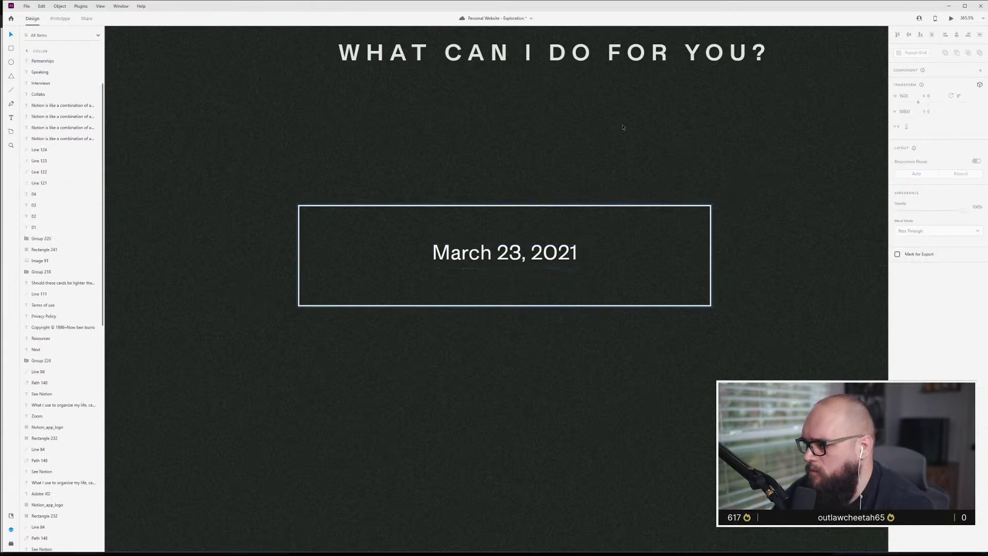
pyautogui.click(573, 209)
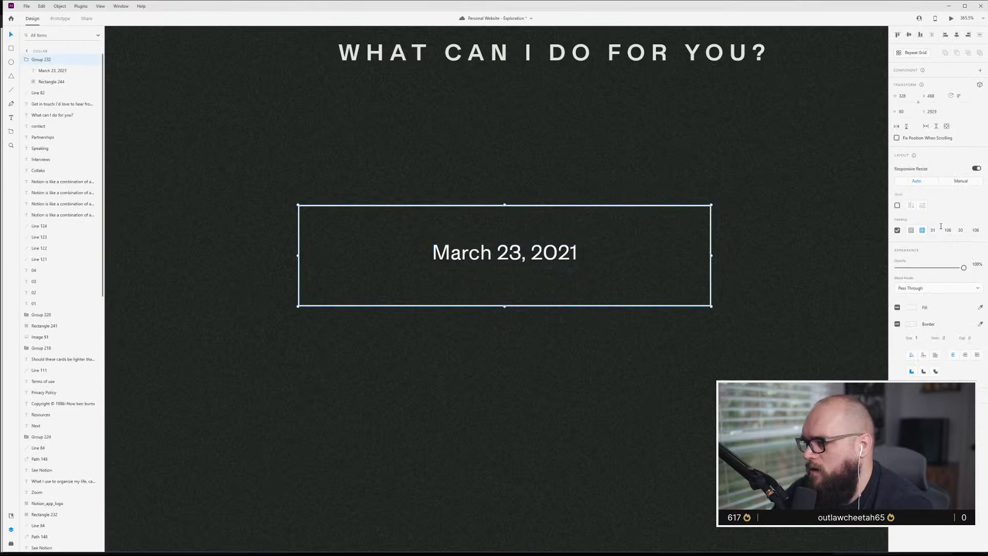
# - Give the button group separate padding per edge: 20 top, 60 right, 20 bottom and 60 left
pyautogui.click(912, 231)
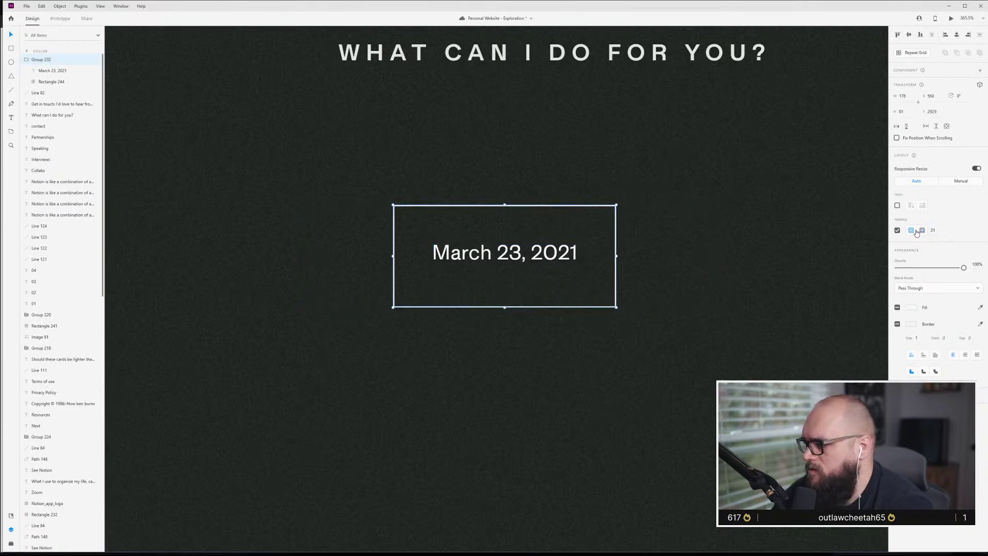
pyautogui.click(923, 230)
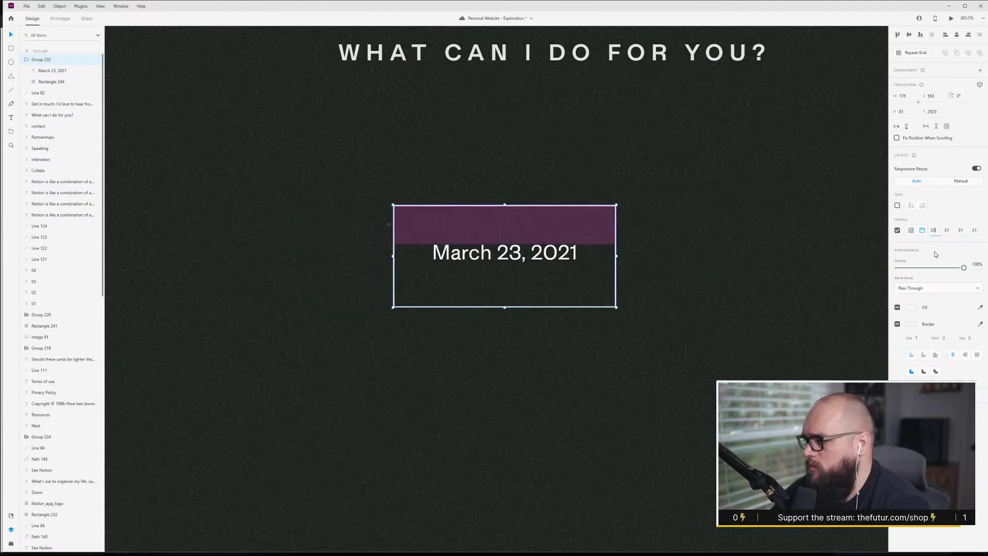
pyautogui.press('Tab')
pyautogui.write('60')
pyautogui.press('Tab')
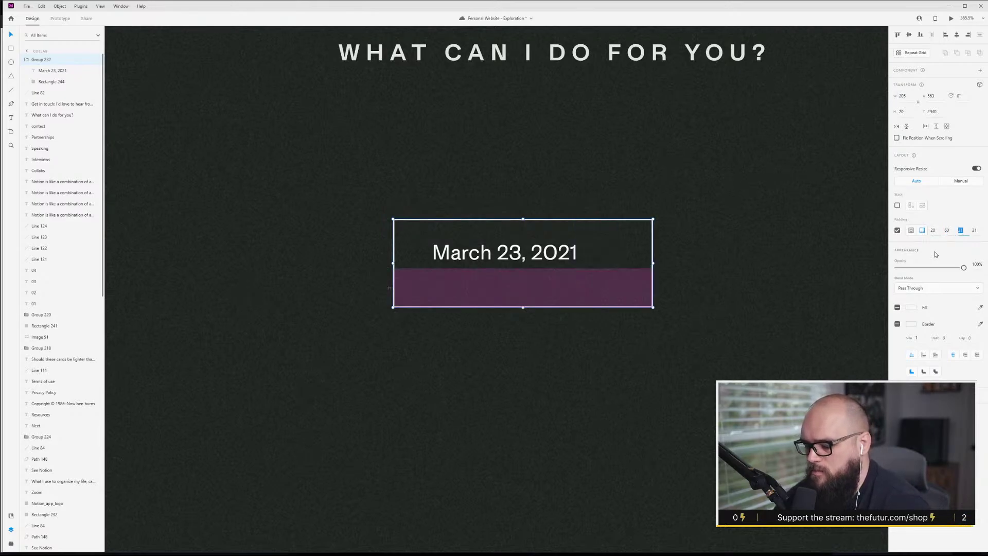
pyautogui.write('20')
pyautogui.press('Tab')
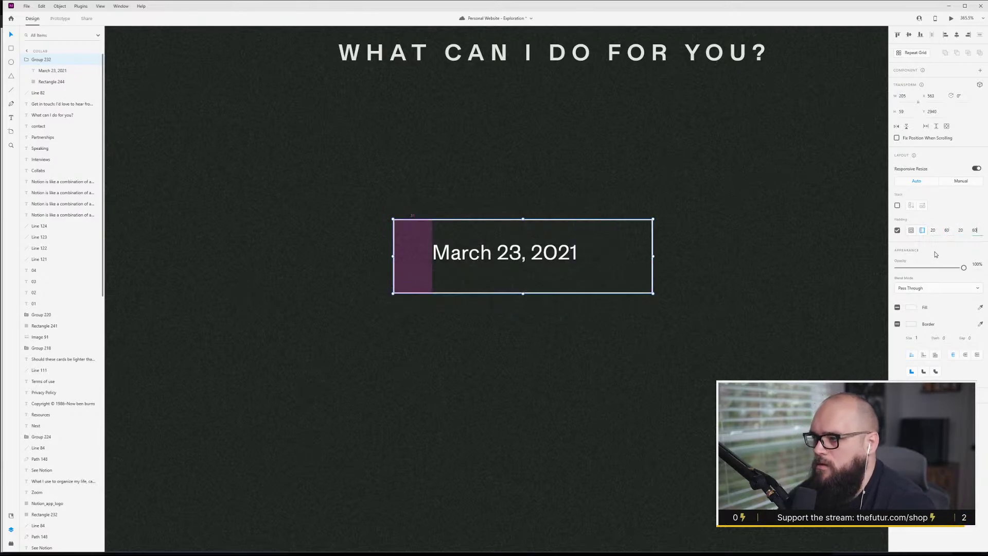
pyautogui.press('Tab')
pyautogui.click(471, 320)
pyautogui.click(540, 264)
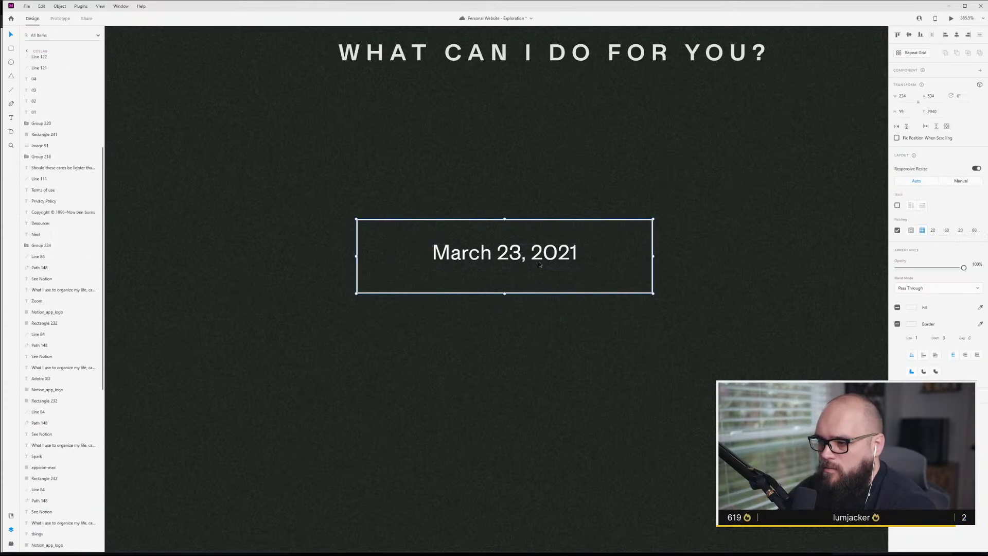
# - Set the font size of the "March 23, 2021" text in the button to 22
pyautogui.doubleClick(540, 264)
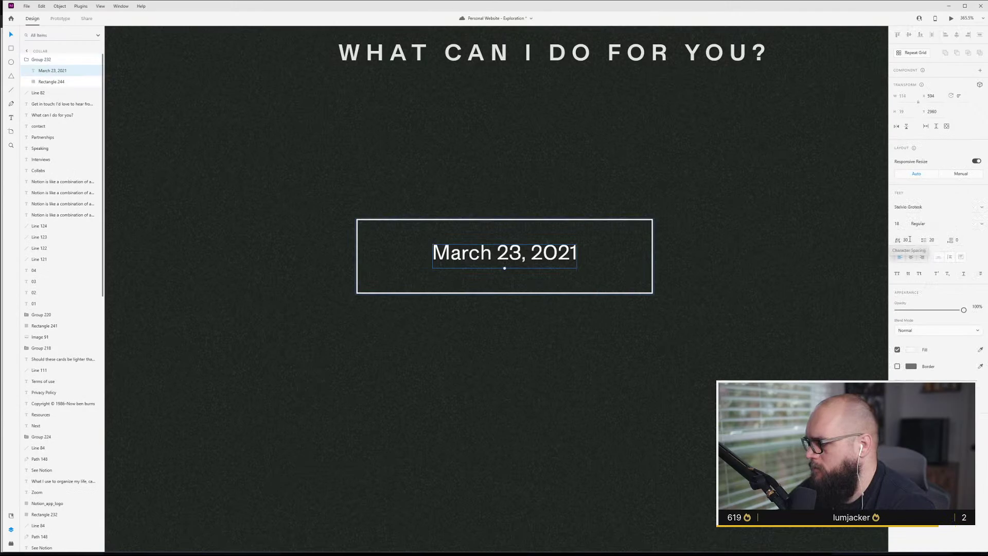
pyautogui.click(898, 224)
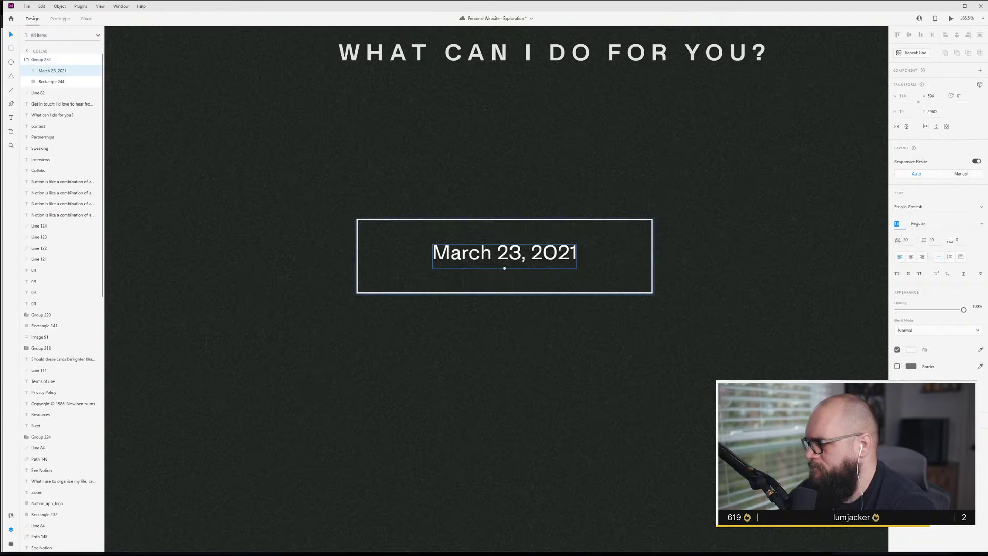
pyautogui.write('22')
pyautogui.press('Return')
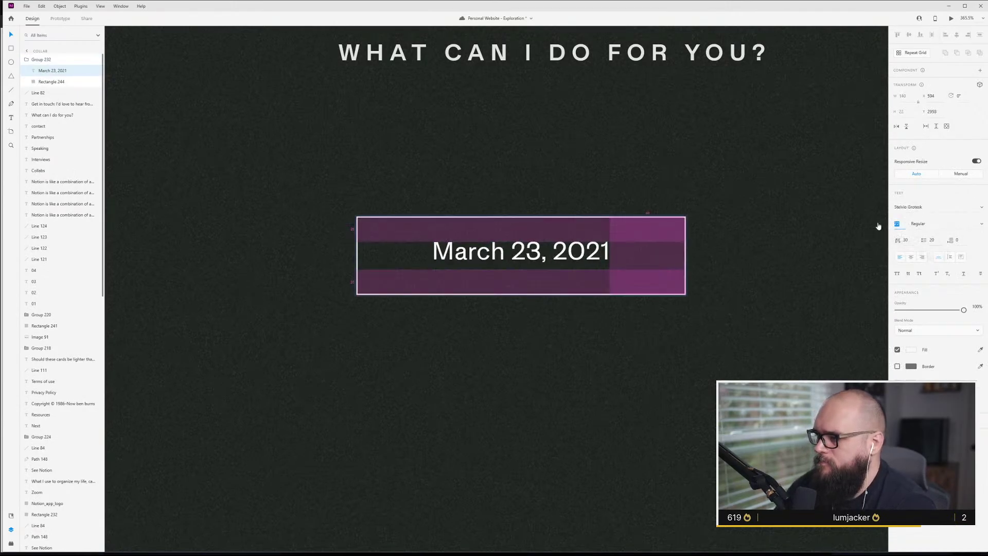
pyautogui.click(935, 240)
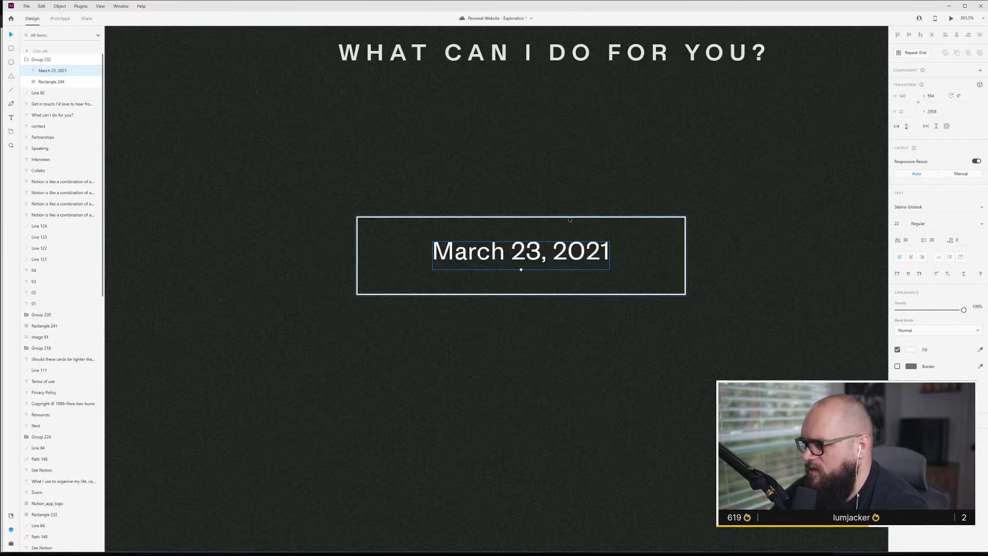
# - Reduce the button group's bottom padding to 16
pyautogui.press('Escape')
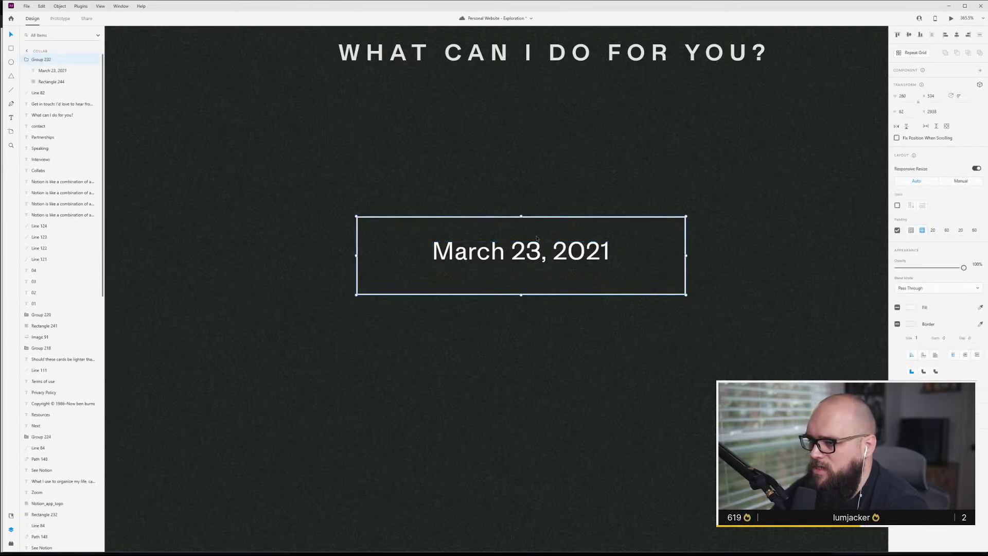
pyautogui.click(962, 230)
pyautogui.write('1')
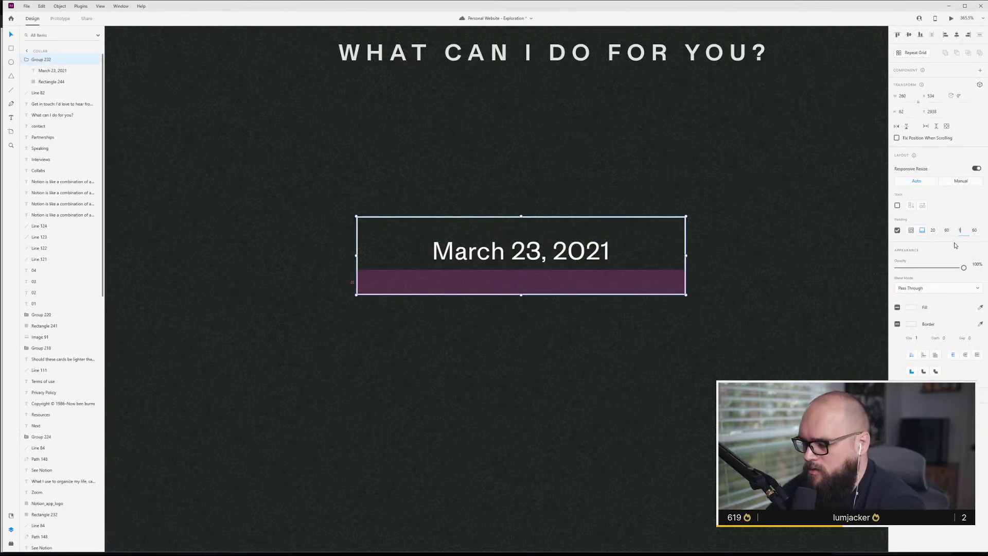
pyautogui.write('0')
pyautogui.press('Return')
pyautogui.click(960, 230)
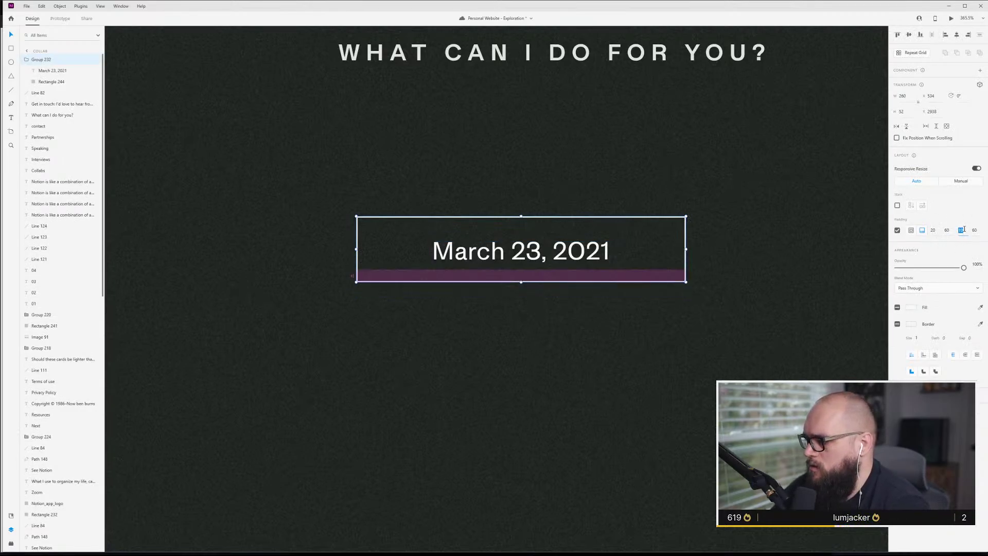
pyautogui.press('Up')
pyautogui.press('Up')
pyautogui.press('Up')
pyautogui.press('Up')
pyautogui.press('Up')
pyautogui.press('Up')
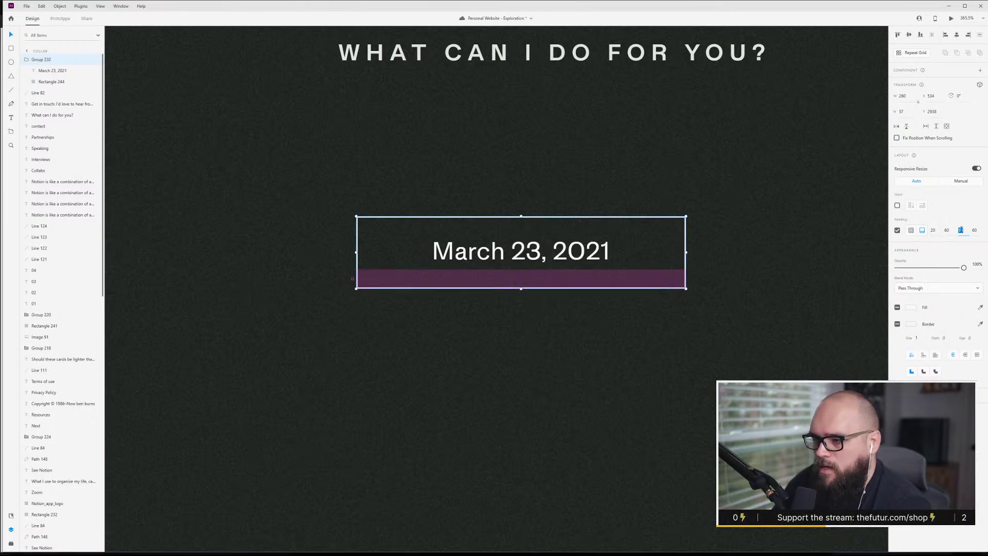
pyautogui.click(500, 200)
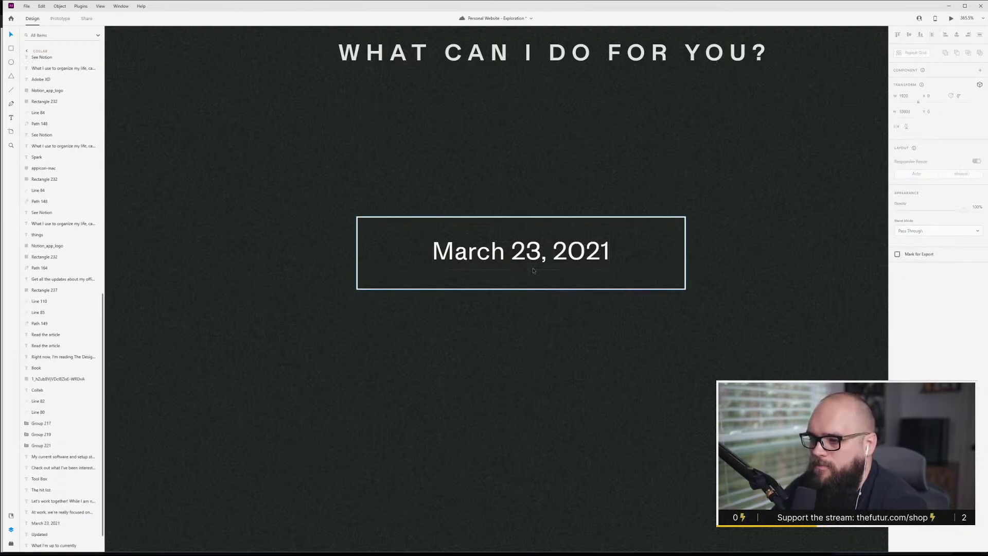
# - Replace the button's date text with "Collaboration" and centre-align the label
pyautogui.doubleClick(534, 254)
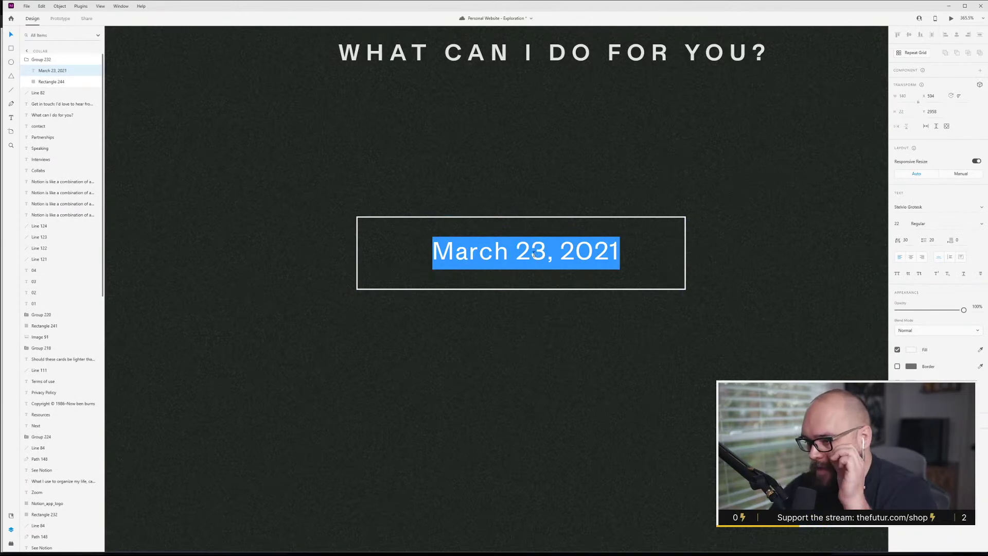
pyautogui.write('Collb')
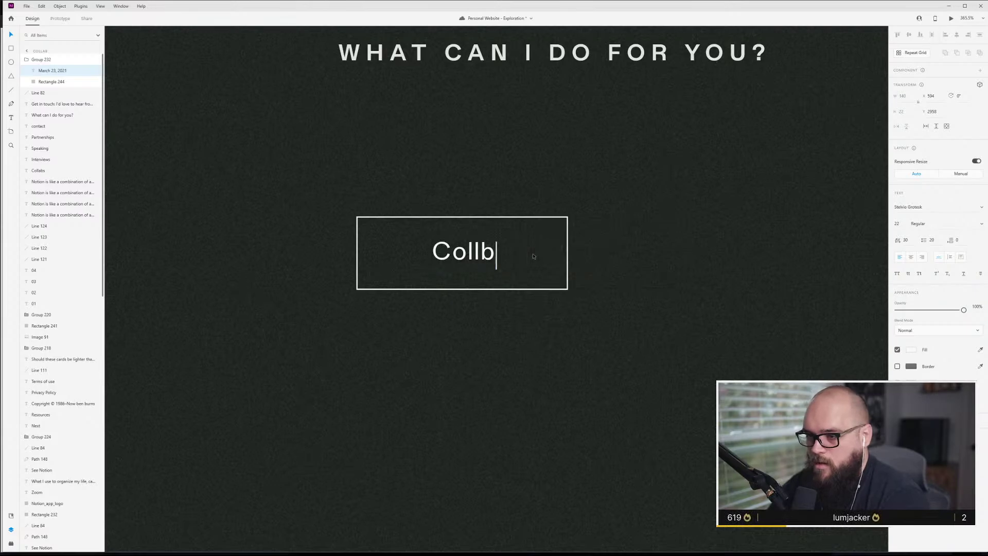
pyautogui.press('BackSpace')
pyautogui.write('aboration')
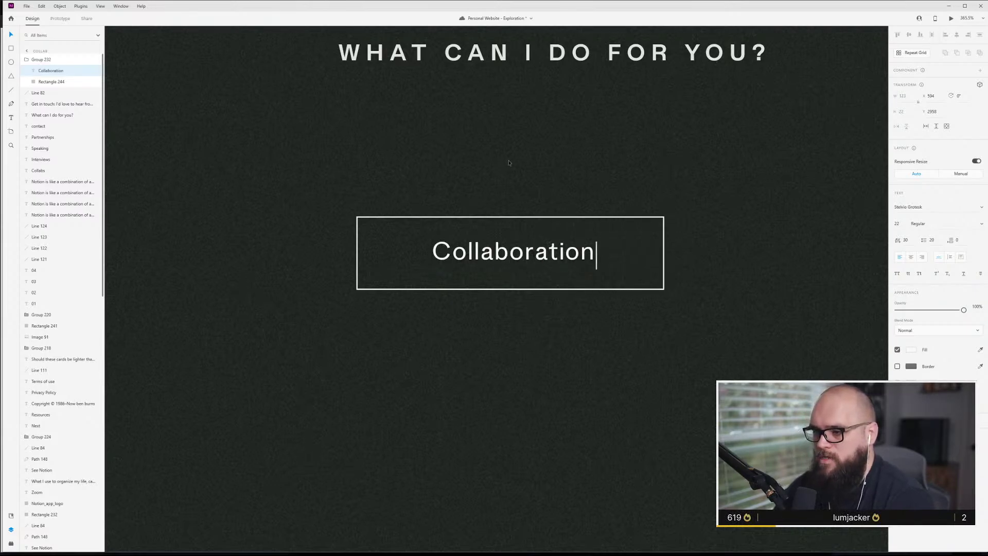
pyautogui.press('Escape')
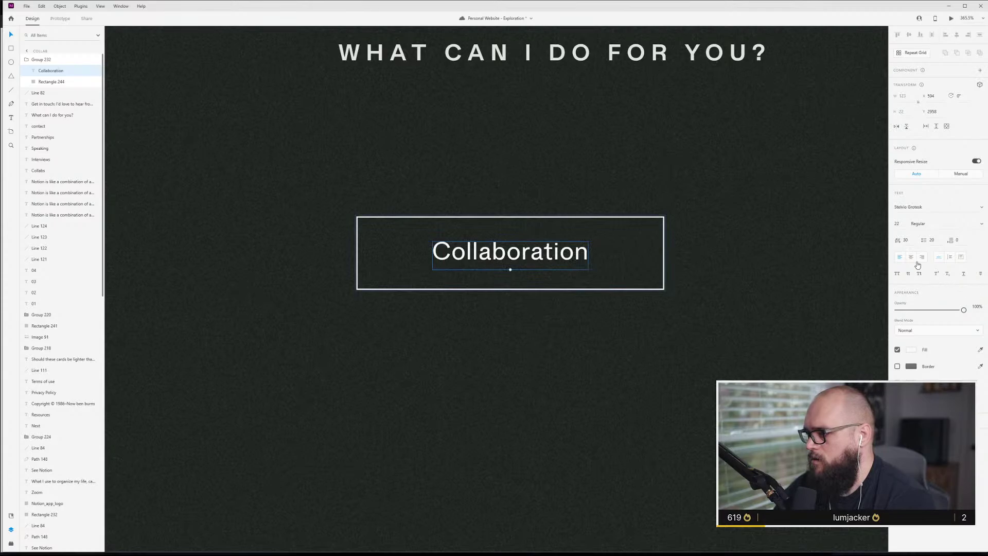
pyautogui.click(795, 337)
# - Duplicate the Collaboration button to its right and label the copy "Brand Partnership"
pyautogui.click(525, 252)
pyautogui.scroll(-6, 525, 252)
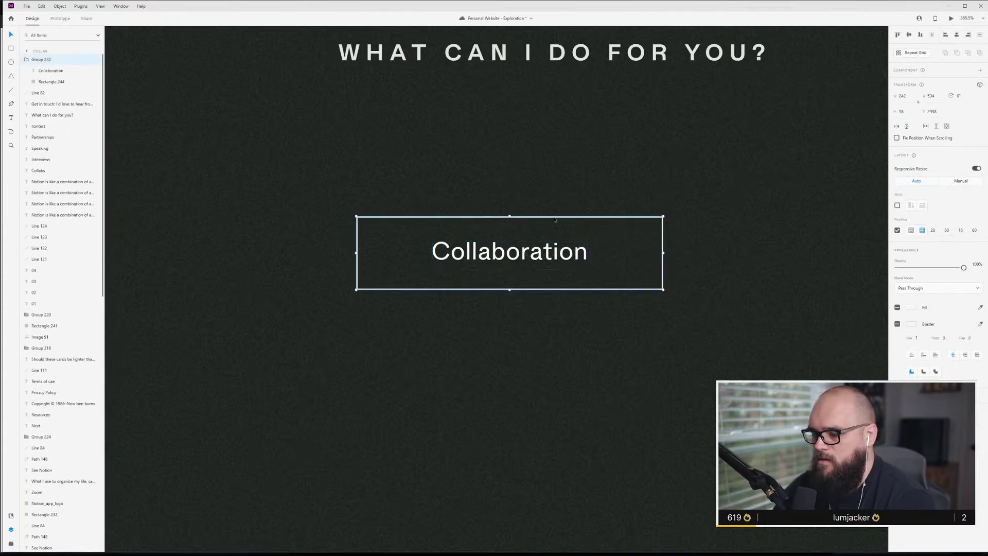
pyautogui.moveTo(526, 238); pyautogui.dragTo(612, 241)
pyautogui.scroll(4, 618, 248)
pyautogui.doubleClick(601, 225)
pyautogui.doubleClick(600, 225)
pyautogui.doubleClick(601, 225)
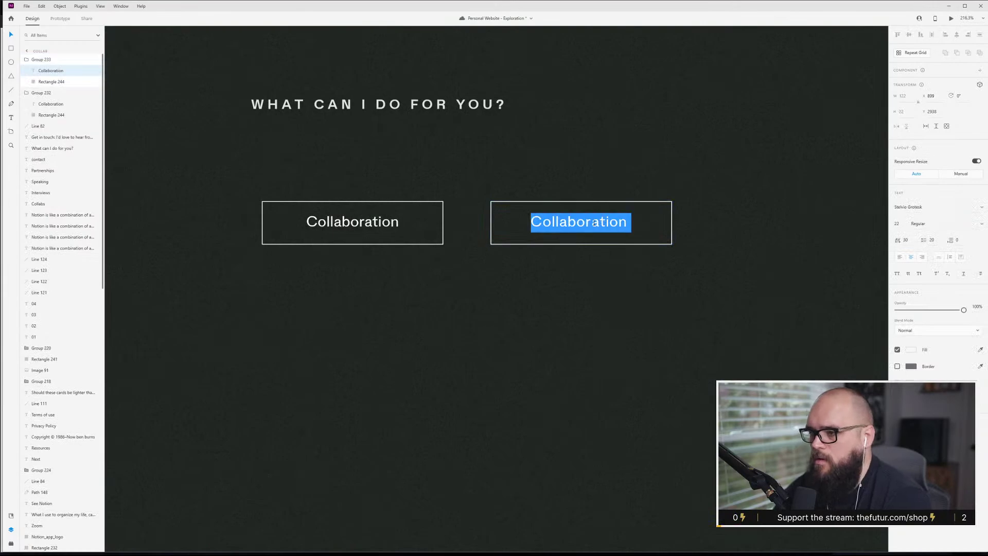
pyautogui.write('Bra')
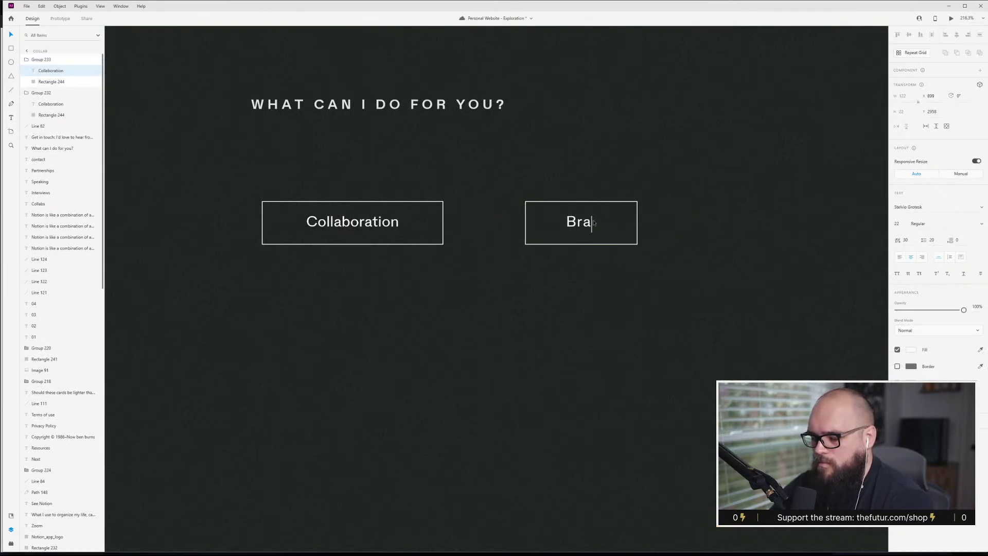
pyautogui.write('nd Partnership')
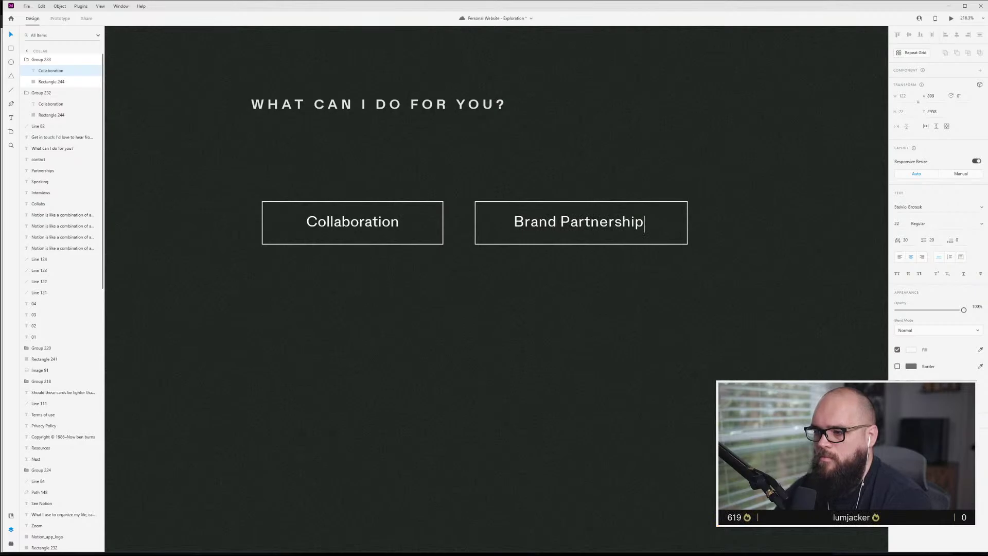
pyautogui.click(622, 306)
# - Duplicate the Brand Partnership button to its right and label the copy "Speaking"
pyautogui.click(558, 235)
pyautogui.scroll(-5, 558, 236)
pyautogui.moveTo(550, 236); pyautogui.dragTo(670, 239)
pyautogui.scroll(3, 669, 238)
pyautogui.doubleClick(644, 227)
pyautogui.doubleClick(666, 222)
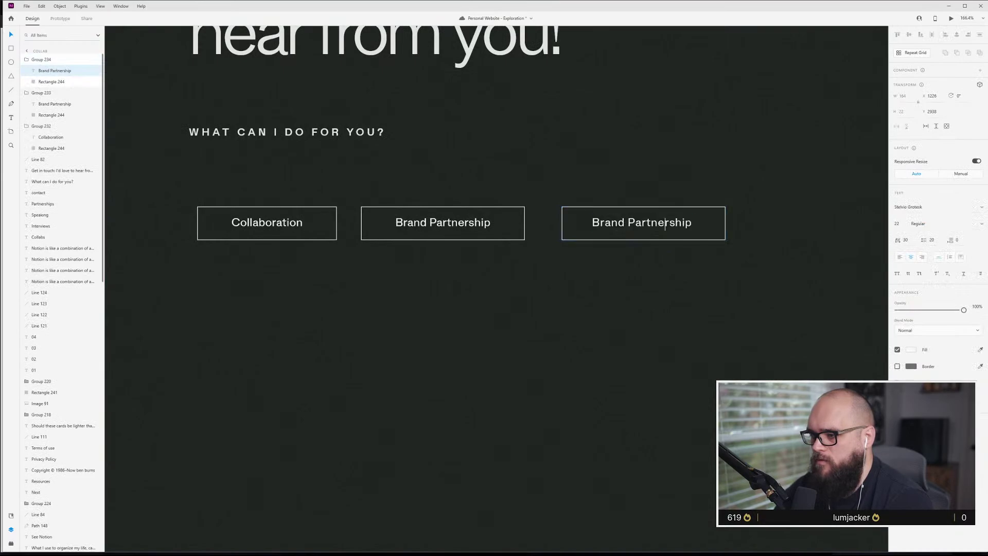
pyautogui.hotkey('ctrl', 'a')
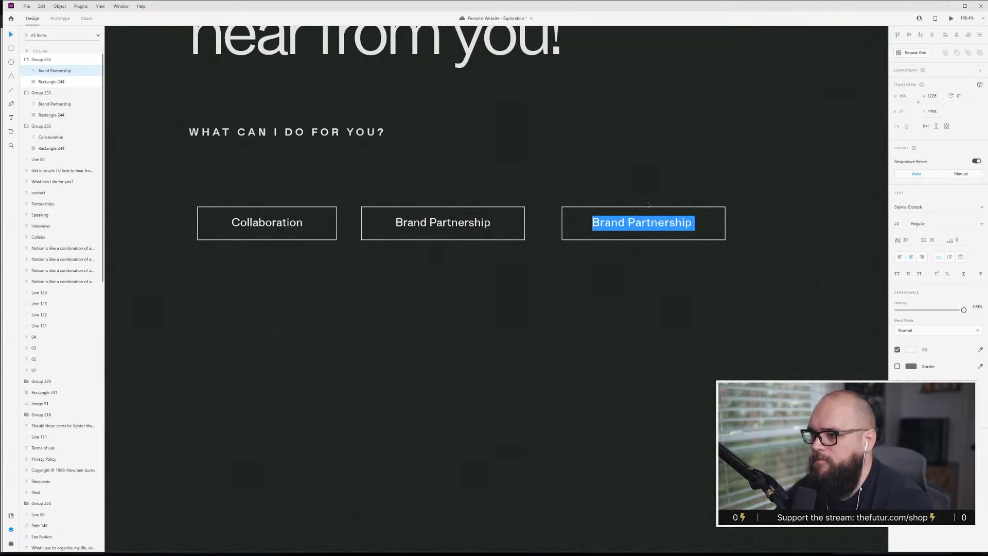
pyautogui.write('Speaking')
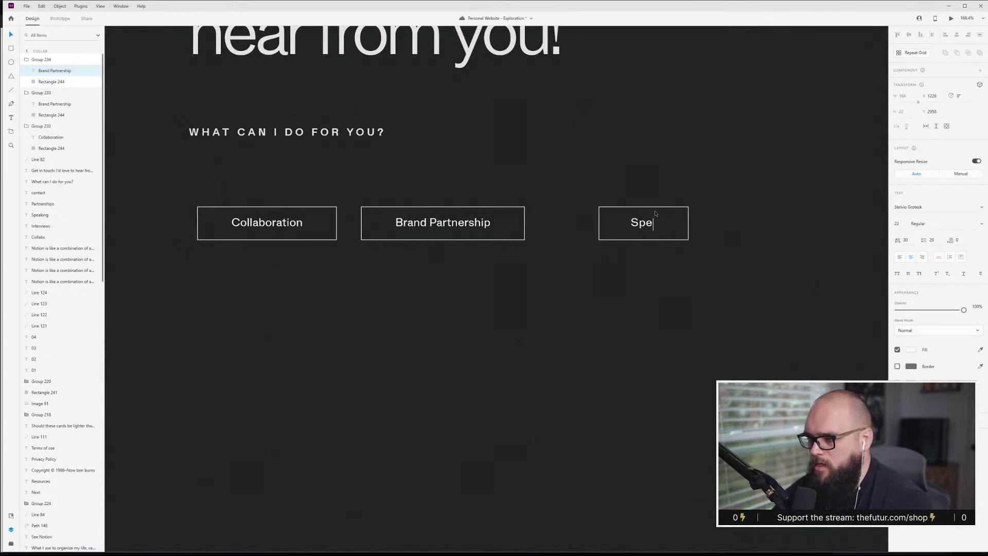
pyautogui.press('Escape')
# - Duplicate the whole Speaking button to its right and label the copy "Interview"
pyautogui.moveTo(642, 226); pyautogui.dragTo(765, 221)
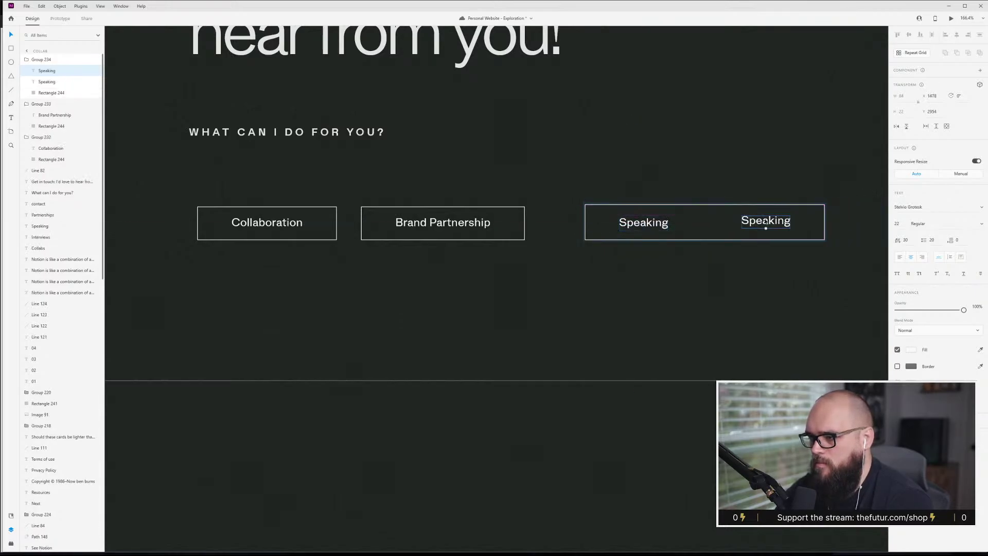
pyautogui.hotkey('ctrl', 'z')
pyautogui.moveTo(657, 225); pyautogui.dragTo(806, 224)
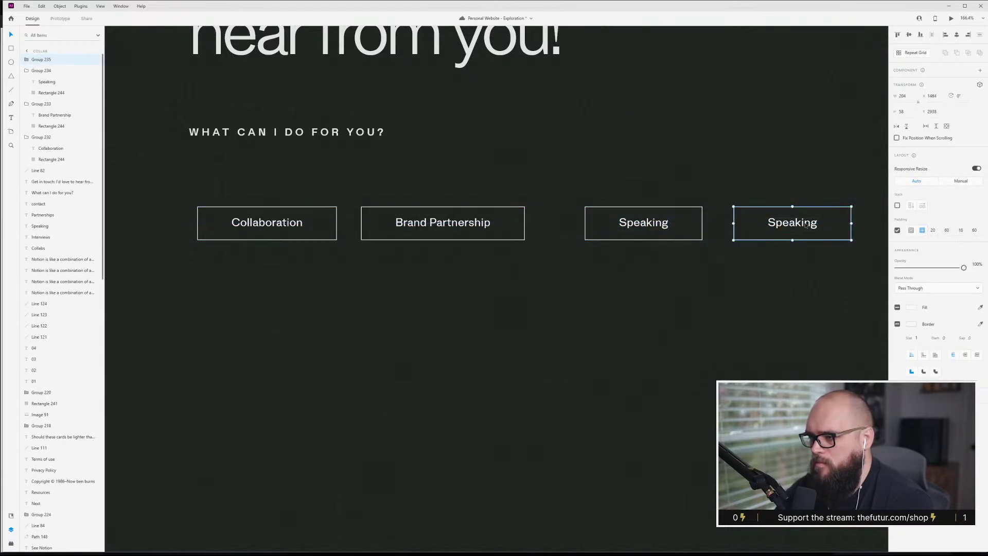
pyautogui.doubleClick(805, 225)
pyautogui.click(803, 224)
pyautogui.doubleClick(802, 225)
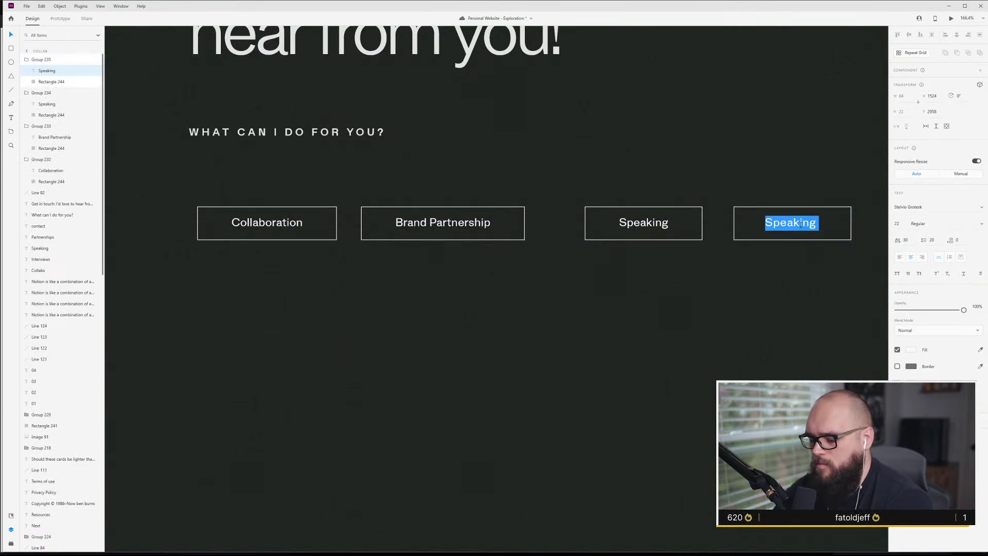
pyautogui.write('Interviews')
pyautogui.press('Escape')
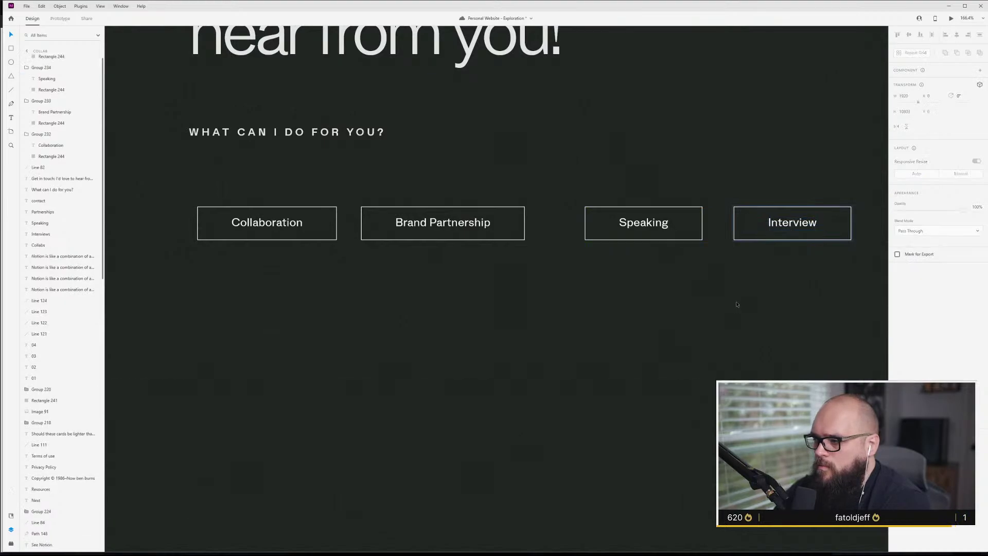
# - Move the Speaking and Interview buttons closer so all four buttons in the row are evenly spaced
pyautogui.click(517, 225)
pyautogui.click(650, 225)
pyautogui.moveTo(653, 224); pyautogui.dragTo(615, 227)
pyautogui.click(613, 244)
pyautogui.click(449, 226)
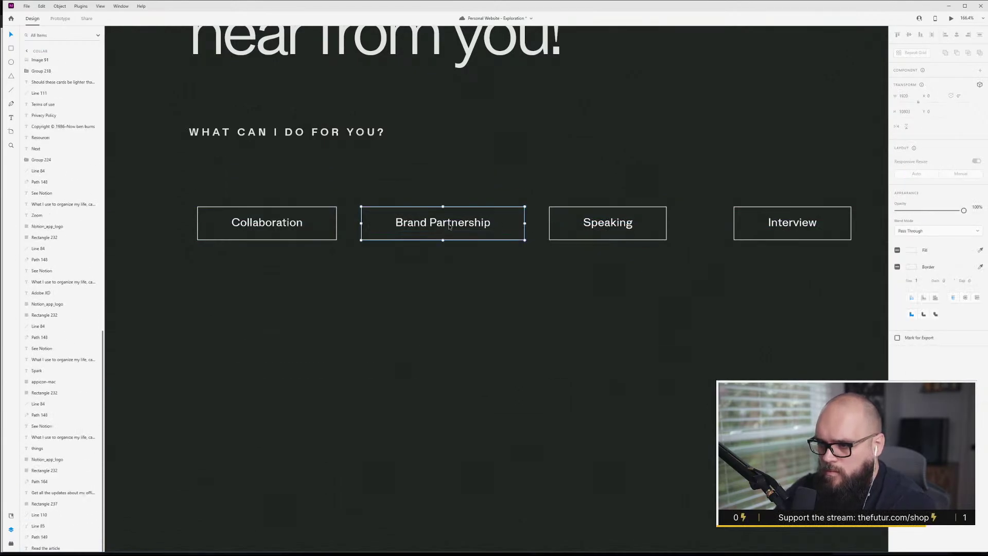
pyautogui.moveTo(450, 226); pyautogui.dragTo(449, 227)
pyautogui.click(629, 220)
pyautogui.moveTo(629, 220); pyautogui.dragTo(623, 225)
pyautogui.click(786, 227)
pyautogui.moveTo(786, 227); pyautogui.dragTo(740, 227)
pyautogui.click(566, 240)
# - Move all four buttons up together beneath the "What can I do for you?" heading, aligned with its left edge
pyautogui.keyDown('ctrl'); pyautogui.scroll(-5, 566, 240); pyautogui.keyUp('ctrl')
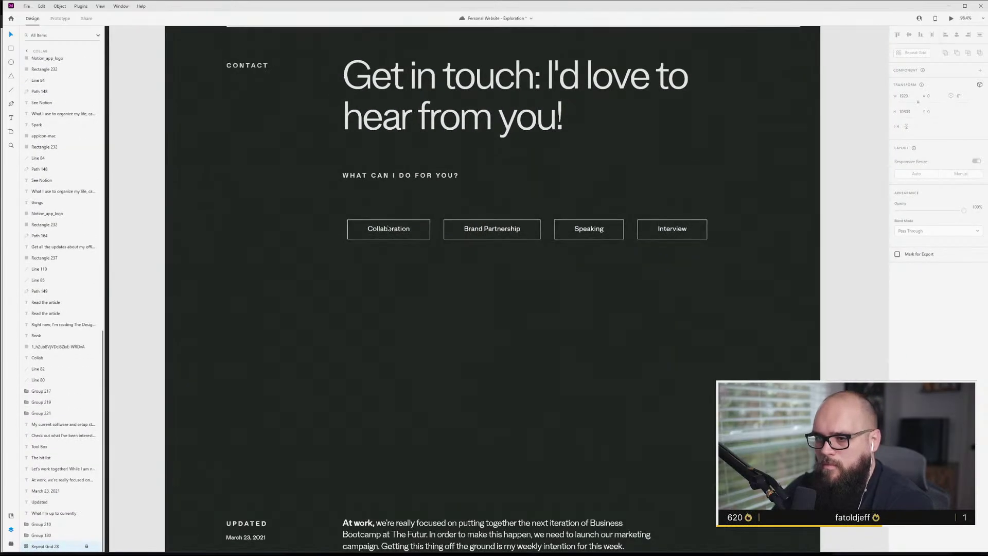
pyautogui.moveTo(316, 201); pyautogui.dragTo(714, 274)
pyautogui.moveTo(681, 229); pyautogui.dragTo(676, 207)
pyautogui.keyDown('ctrl'); pyautogui.scroll(5, 378, 200); pyautogui.keyUp('ctrl')
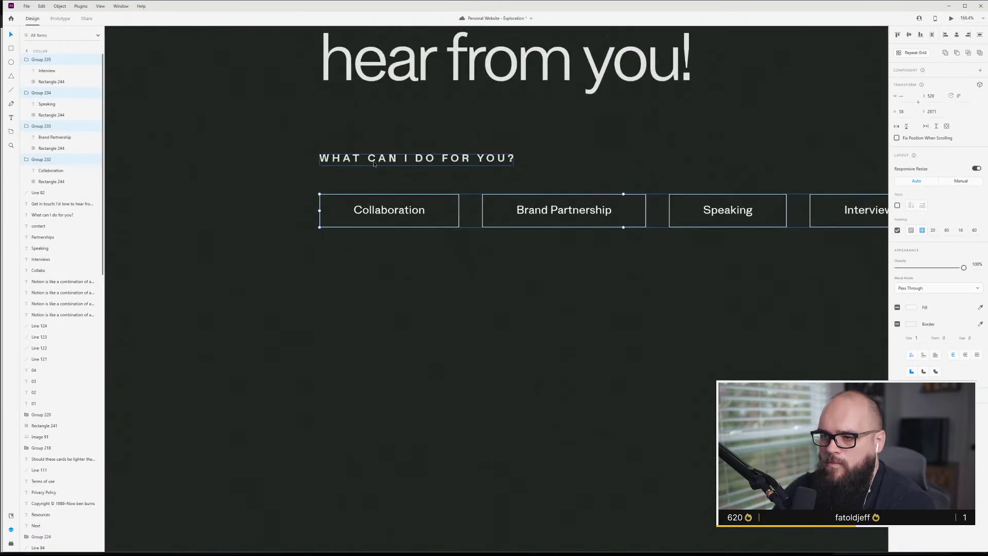
# - Check the heading's position and shift the row of four buttons slightly down to Y 2872
pyautogui.click(381, 163)
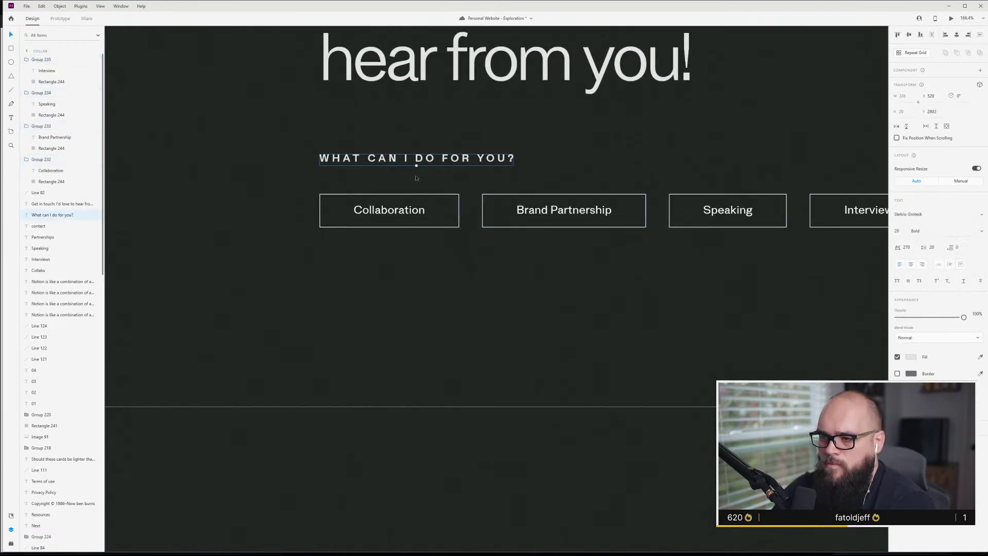
pyautogui.press('Return')
pyautogui.press('Escape')
pyautogui.scroll(-1, 556, 171)
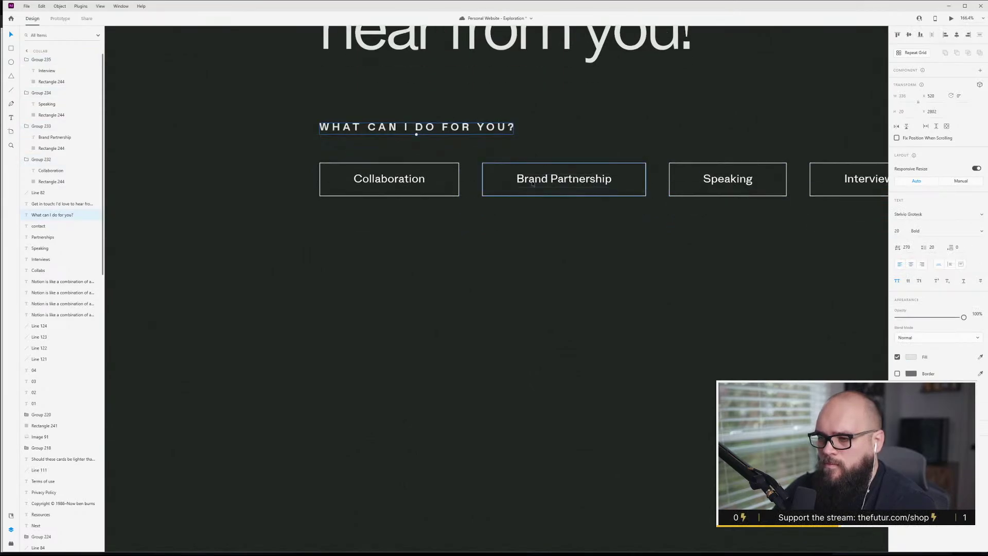
pyautogui.keyDown('ctrl'); pyautogui.scroll(-5, 653, 252); pyautogui.keyUp('ctrl')
pyautogui.moveTo(684, 231); pyautogui.dragTo(521, 210)
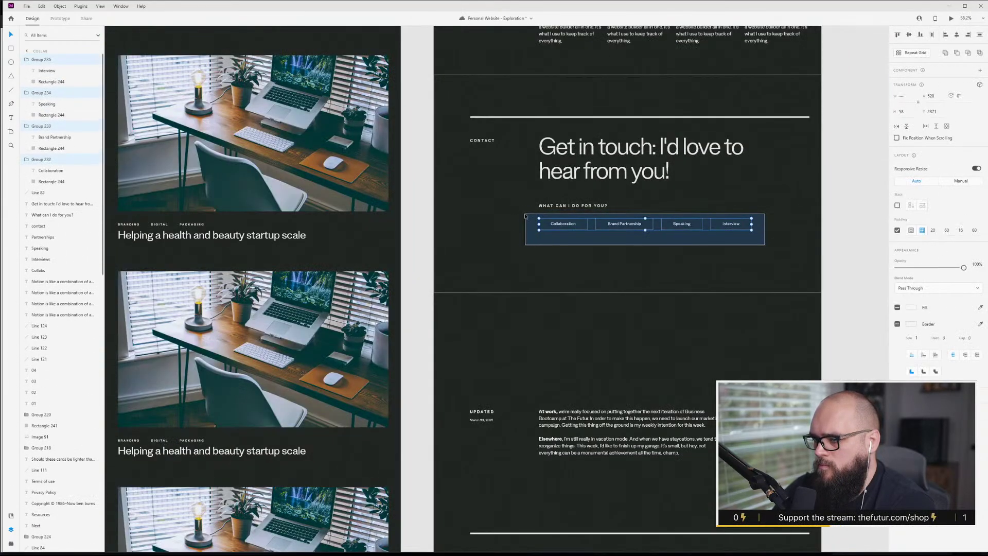
pyautogui.click(567, 206)
pyautogui.keyDown('ctrl'); pyautogui.scroll(2, 566, 206); pyautogui.keyUp('ctrl')
pyautogui.keyDown('ctrl'); pyautogui.scroll(5, 566, 206); pyautogui.keyUp('ctrl')
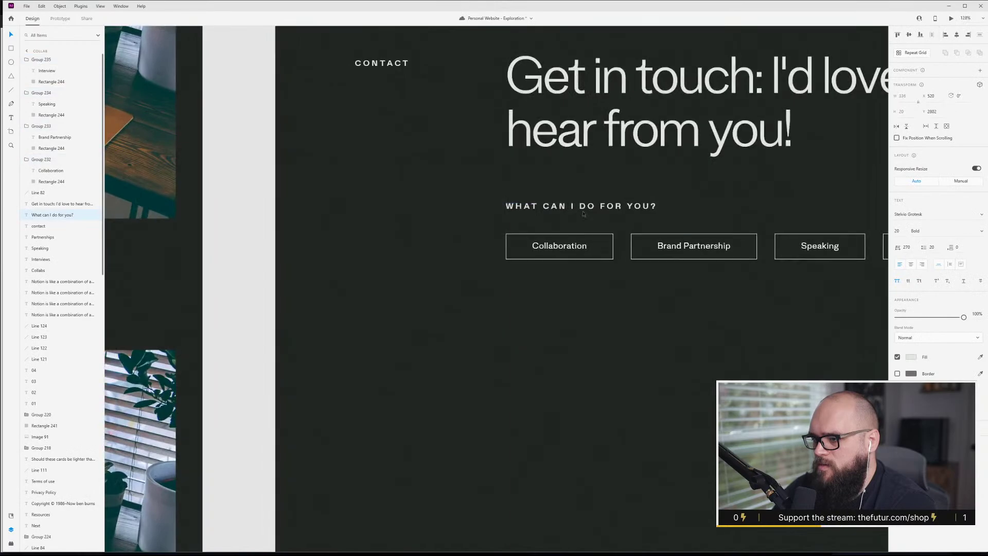
pyautogui.keyDown('ctrl'); pyautogui.scroll(-4, 856, 311); pyautogui.keyUp('ctrl')
pyautogui.moveTo(857, 311); pyautogui.dragTo(609, 262)
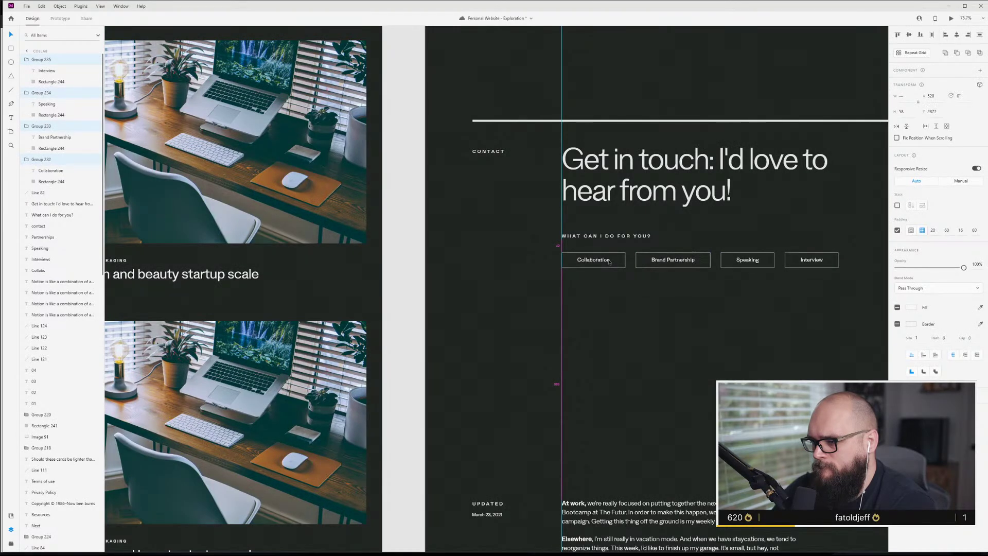
pyautogui.click(677, 277)
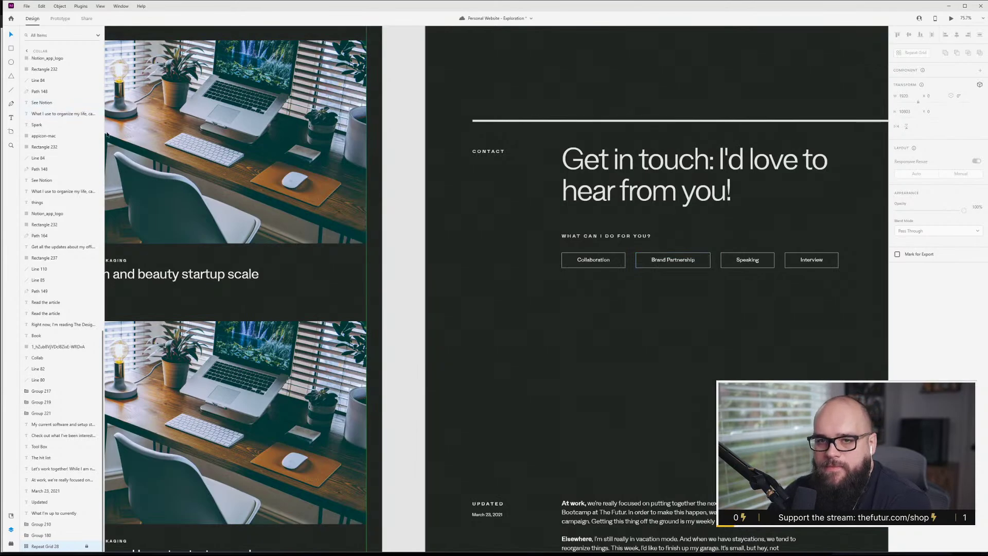
# - Duplicate the Collaboration button into the empty space below the row and compare it with the "What can I do for you?" heading
pyautogui.scroll(5, 610, 262)
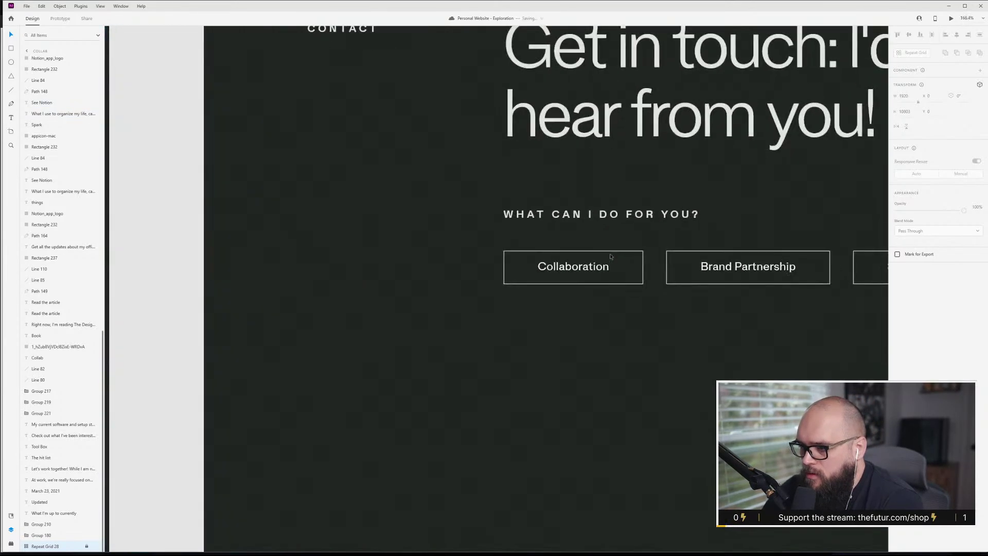
pyautogui.doubleClick(592, 271)
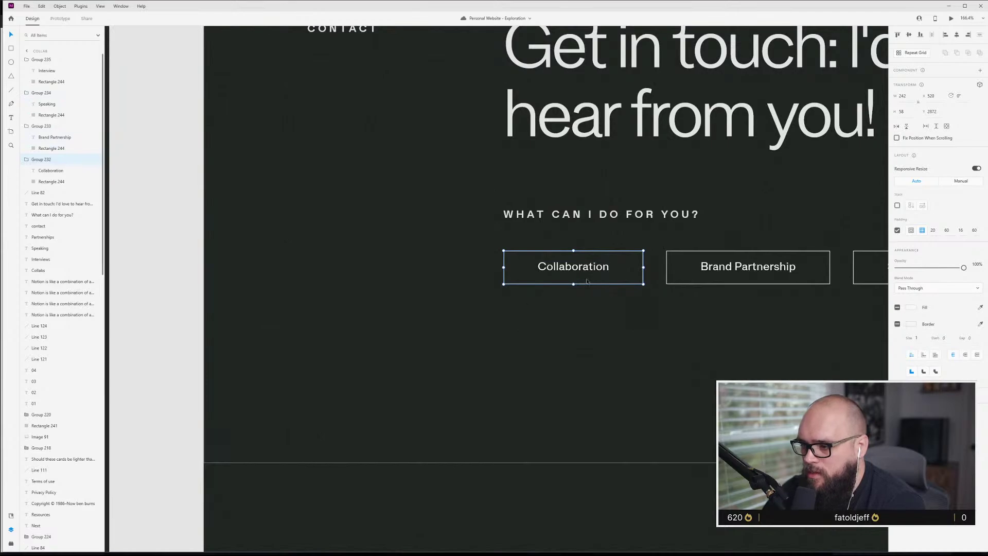
pyautogui.moveTo(587, 273); pyautogui.dragTo(587, 434)
pyautogui.scroll(-3, 612, 462)
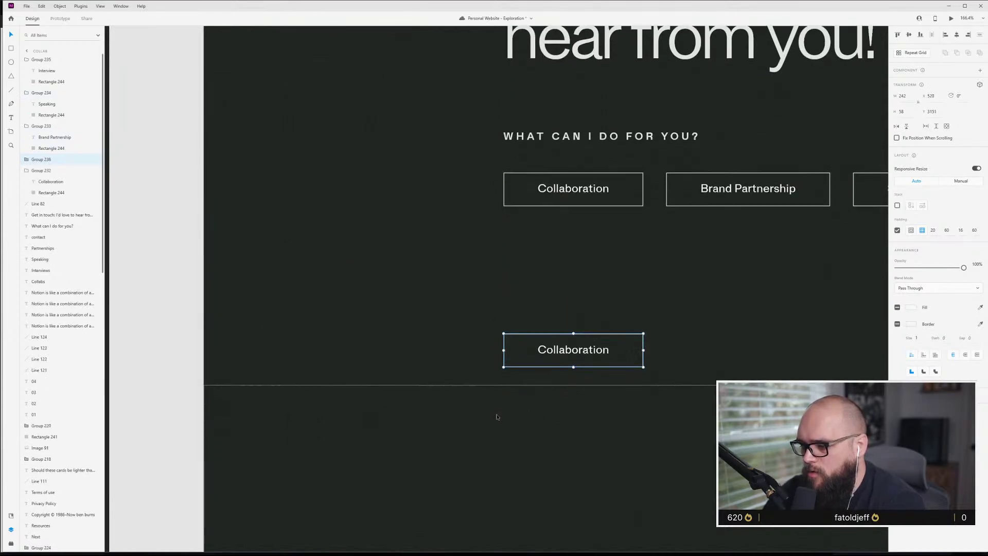
pyautogui.moveTo(581, 354); pyautogui.dragTo(581, 335)
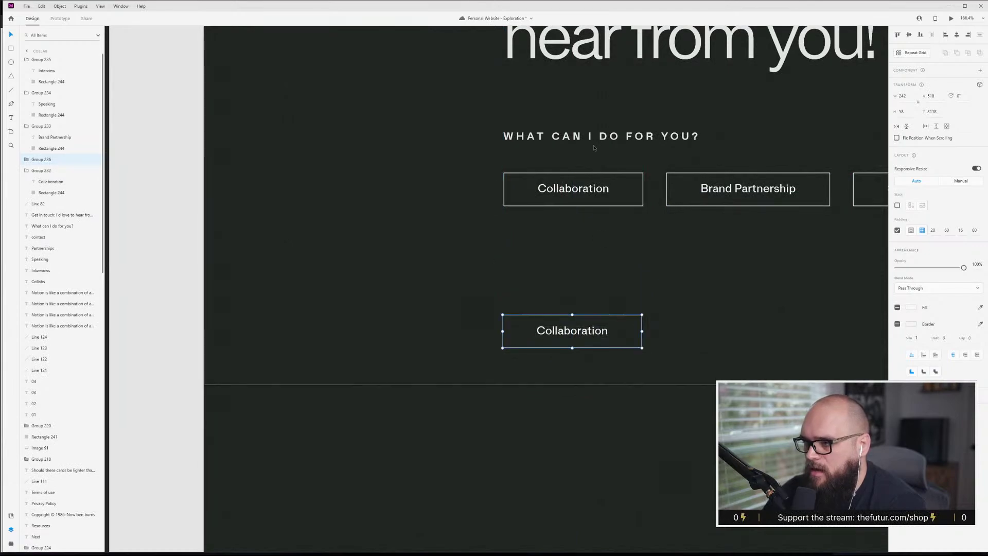
pyautogui.click(663, 138)
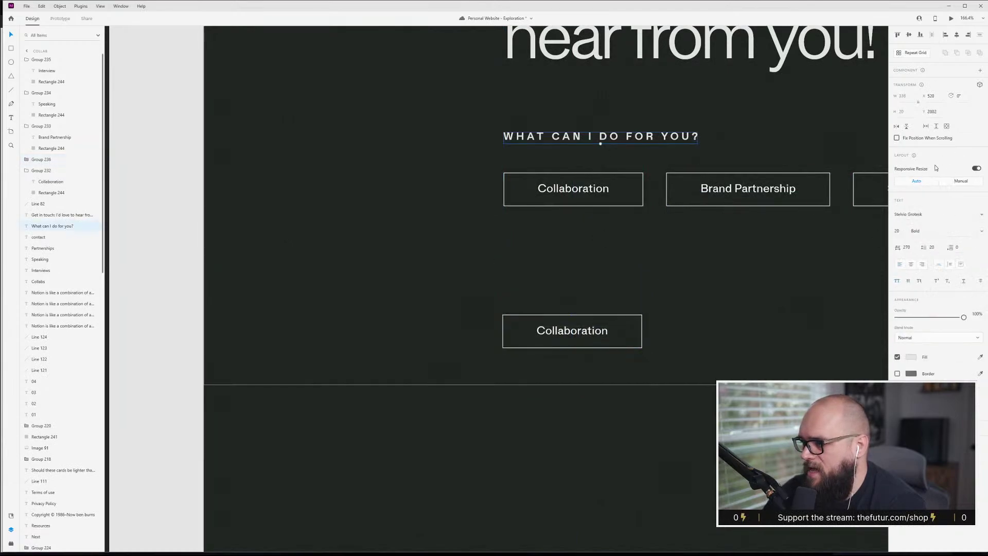
# - Scatter copies of the Collaboration label inside the duplicated button to test how its padded outline adapts
pyautogui.click(747, 341)
pyautogui.doubleClick(561, 335)
pyautogui.doubleClick(571, 332)
pyautogui.moveTo(581, 333); pyautogui.dragTo(591, 381)
pyautogui.click(572, 332)
pyautogui.moveTo(571, 332); pyautogui.dragTo(383, 396)
pyautogui.press('Escape')
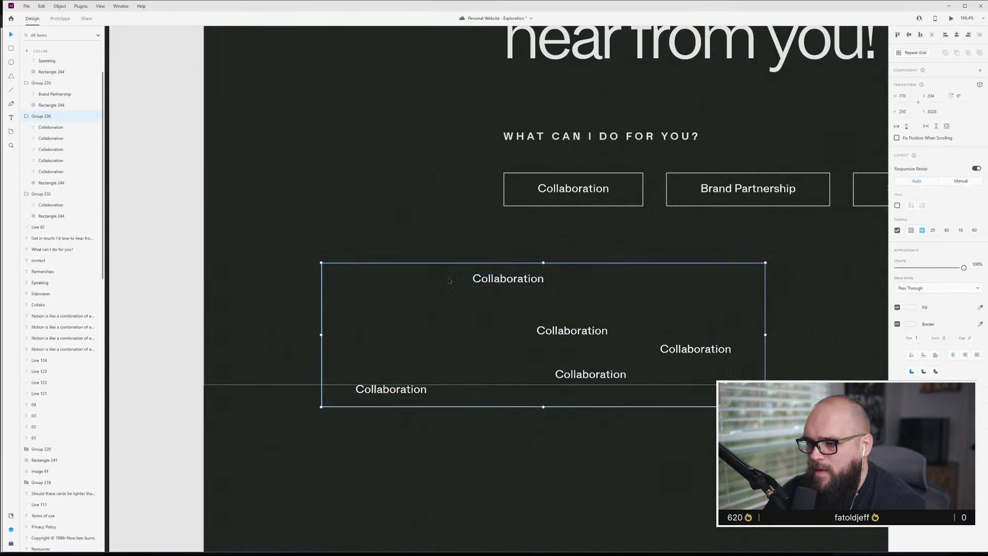
pyautogui.doubleClick(509, 283)
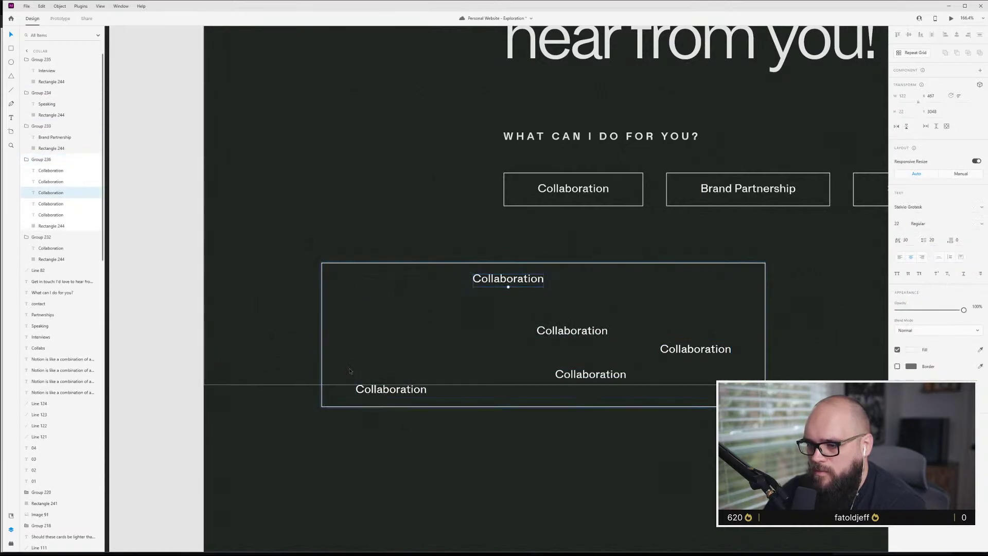
# - Examine the stretched test button's outline and delete the whole test group
pyautogui.scroll(5, 340, 294)
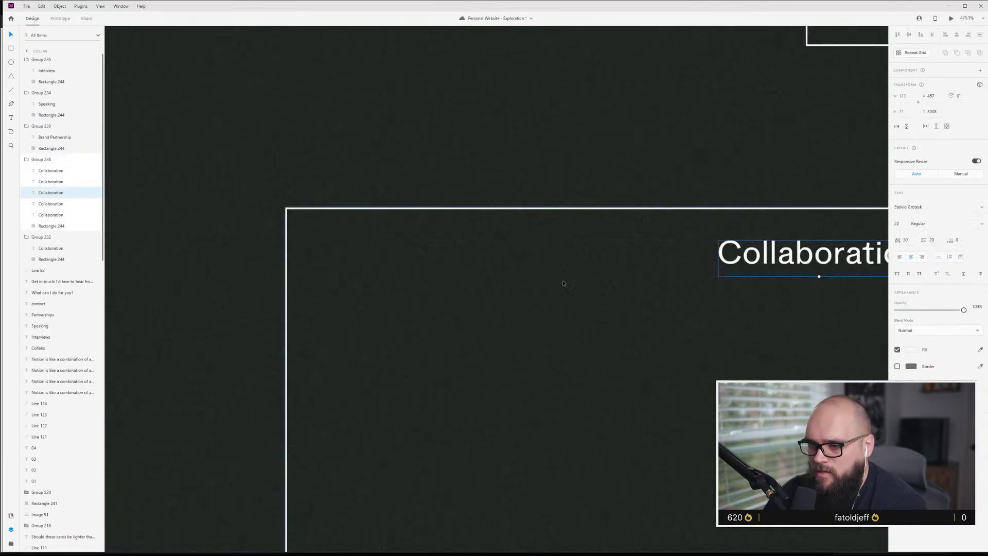
pyautogui.scroll(-8, 662, 355)
pyautogui.hscroll(2, 496, 288)
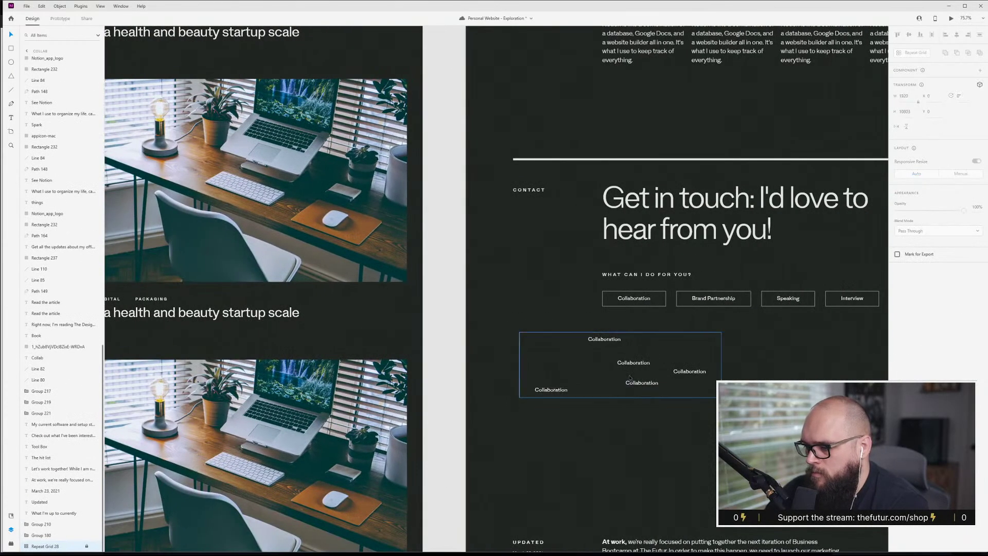
pyautogui.click(631, 365)
pyautogui.press('Delete')
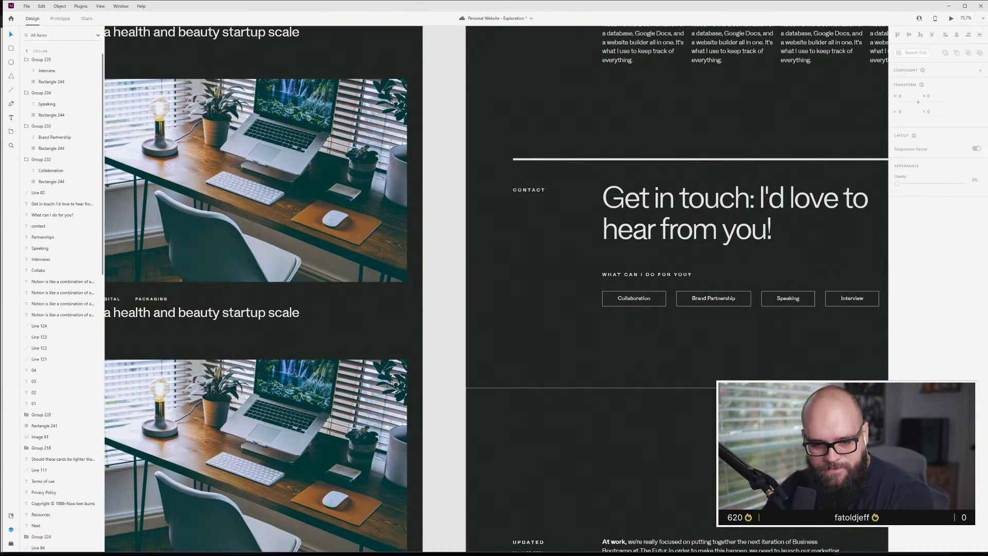
# - Set the "What can I do for you?" heading's font size and line spacing to 18
pyautogui.click(645, 274)
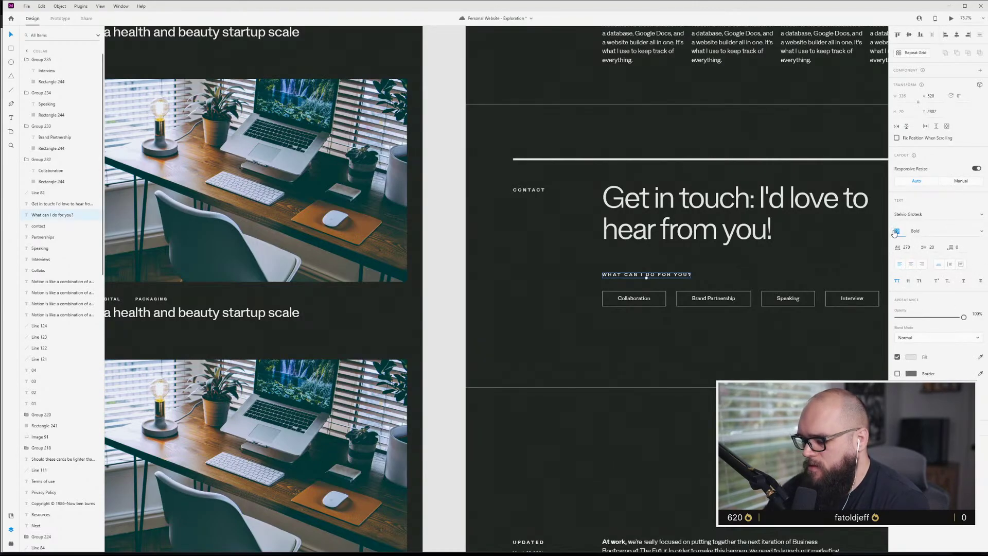
pyautogui.click(936, 246)
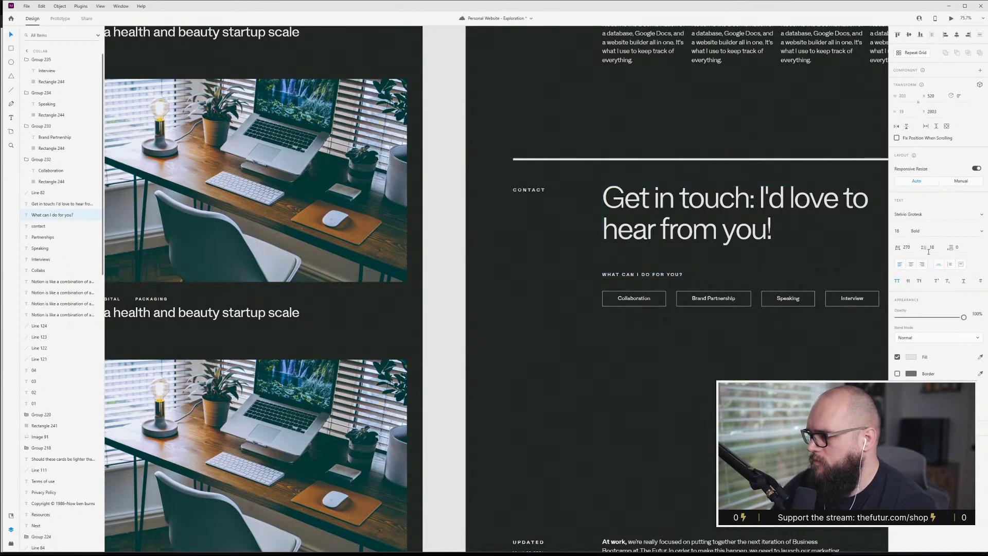
pyautogui.click(702, 345)
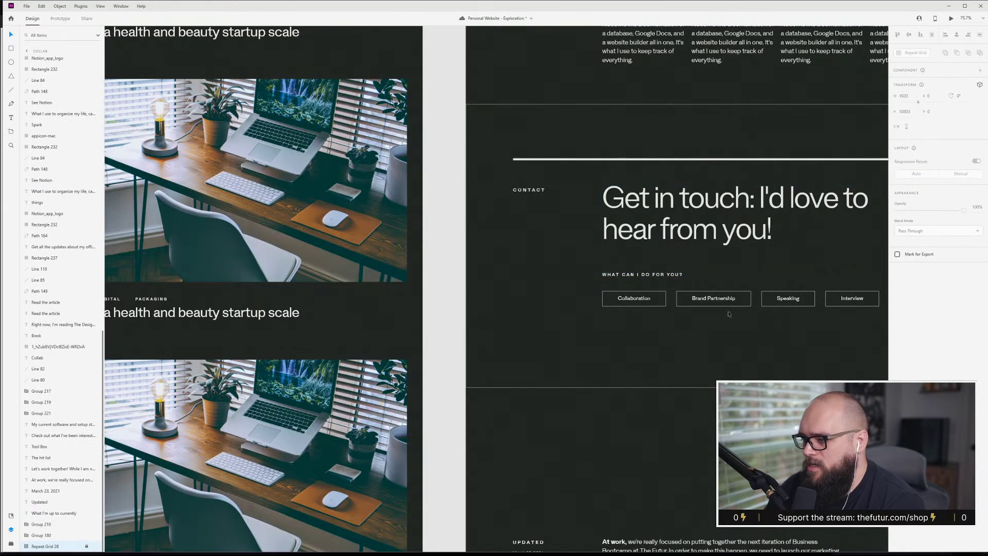
pyautogui.scroll(3, 813, 311)
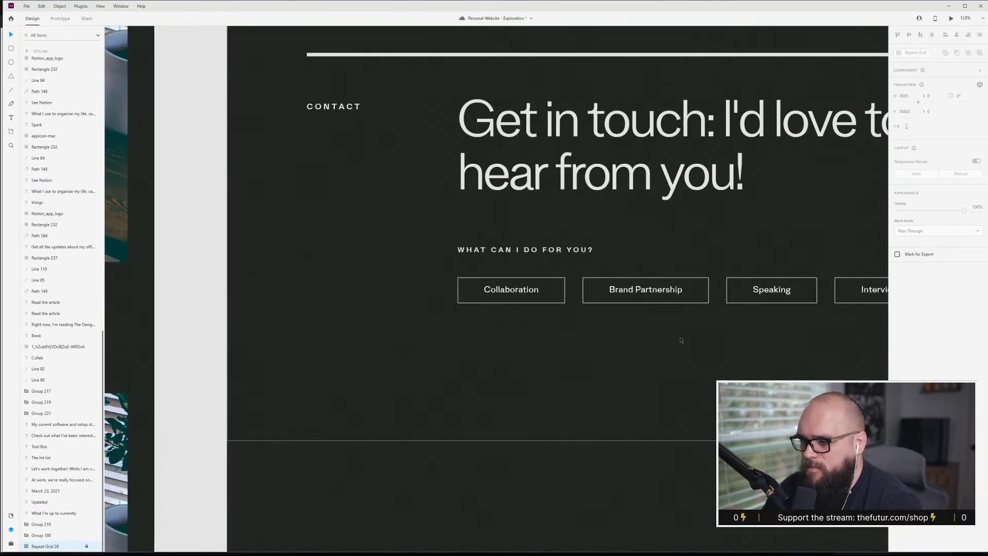
pyautogui.scroll(-3, 666, 342)
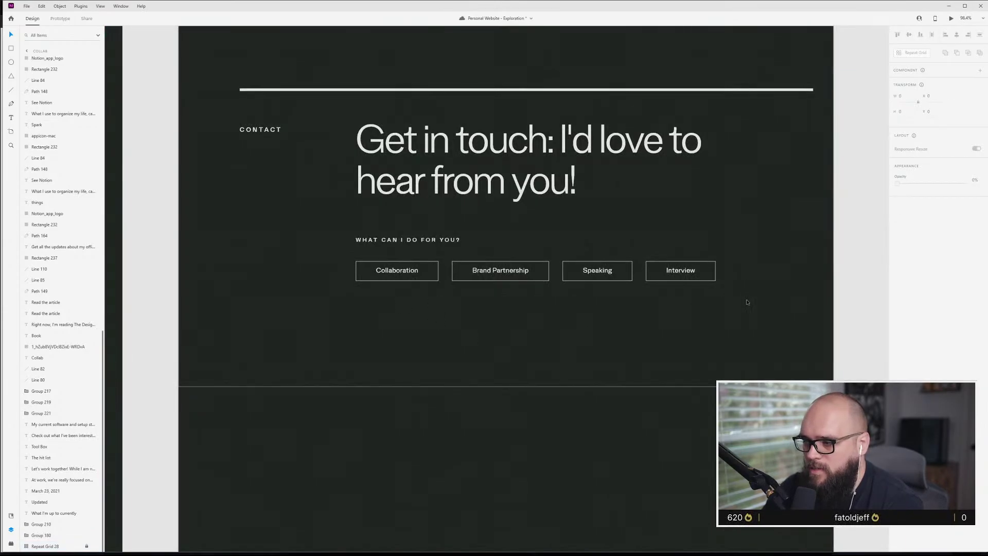
# - Move the row of four buttons up to Y 2862, closer to the "What can I do for you?" heading
pyautogui.moveTo(749, 301); pyautogui.dragTo(458, 281)
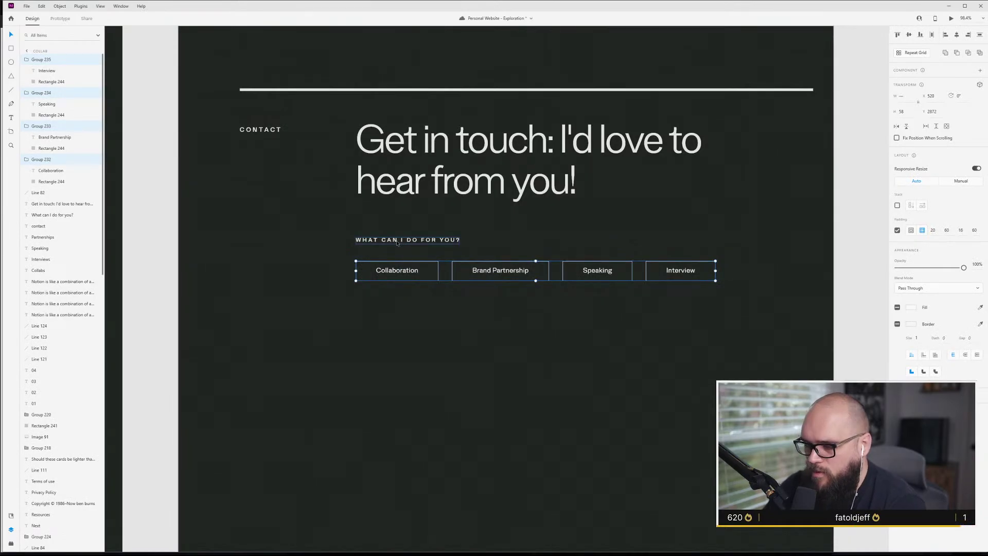
pyautogui.hotkey('shift', 'Up')
pyautogui.click(470, 374)
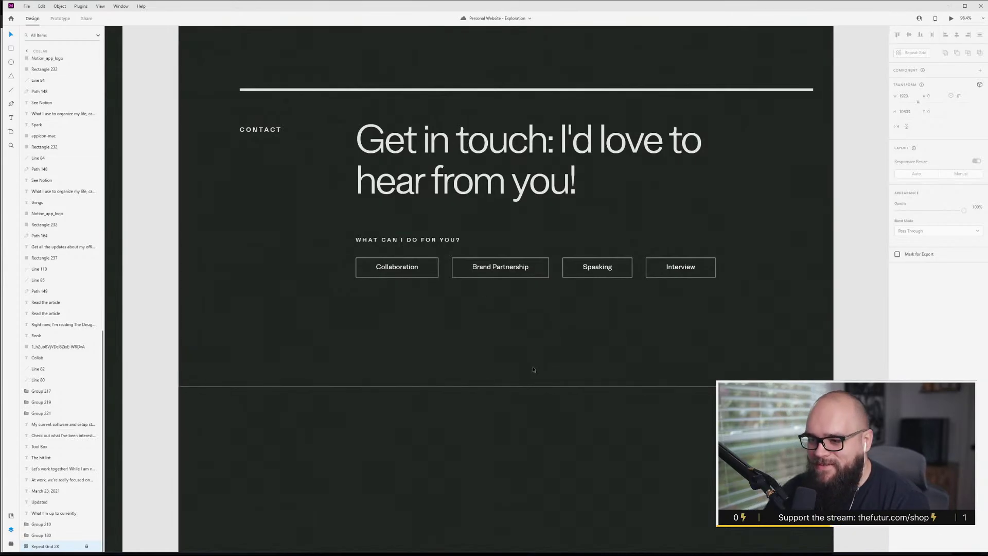
pyautogui.scroll(-1, 444, 359)
pyautogui.scroll(2, 394, 300)
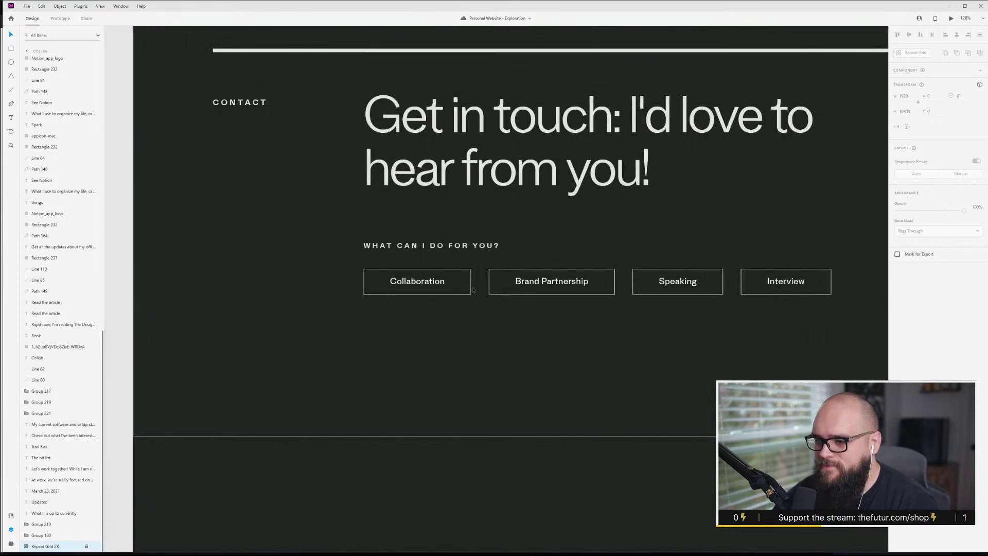
pyautogui.scroll(-1, 449, 289)
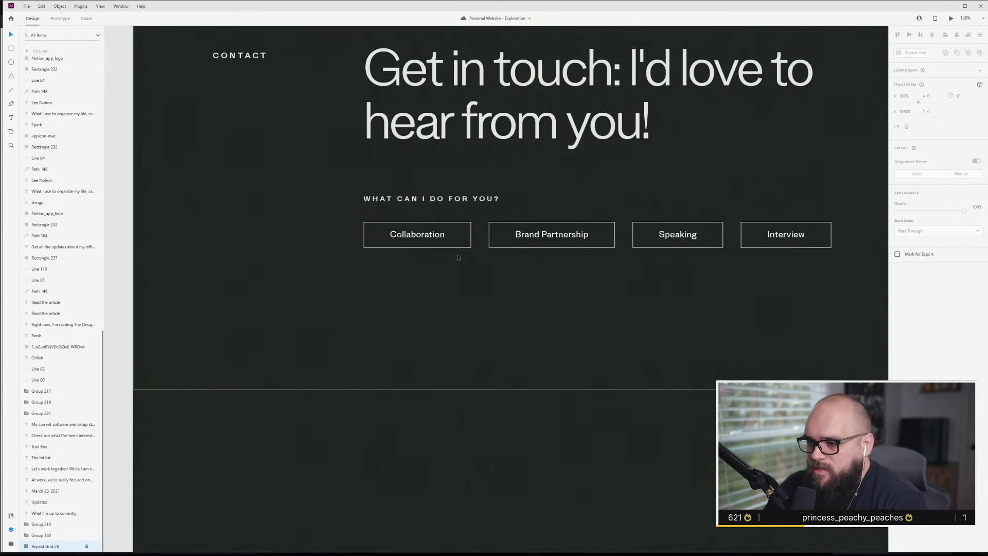
# - Remove the Interview button's border and fill its rectangle with the lightest grey saved document colour at the start of the palette
pyautogui.click(788, 242)
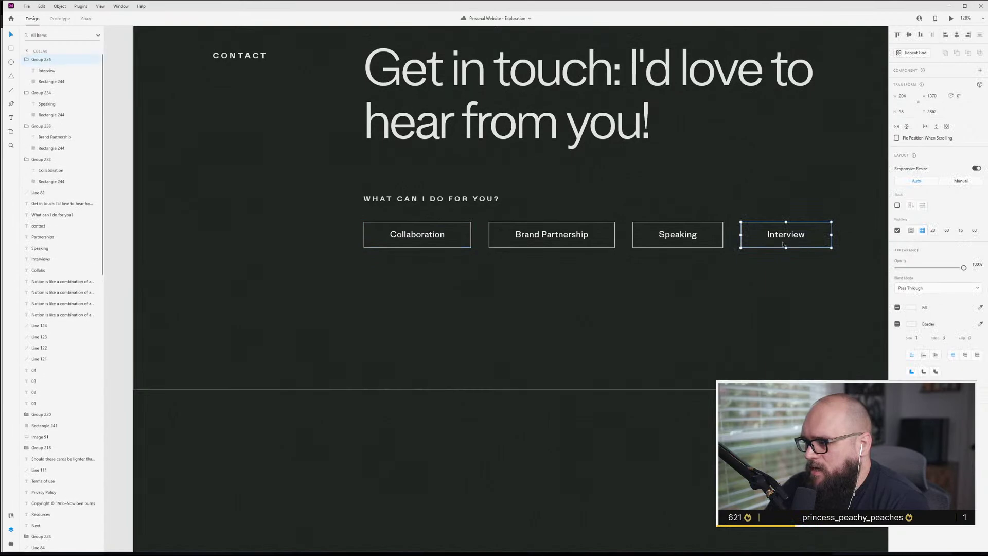
pyautogui.scroll(3, 789, 250)
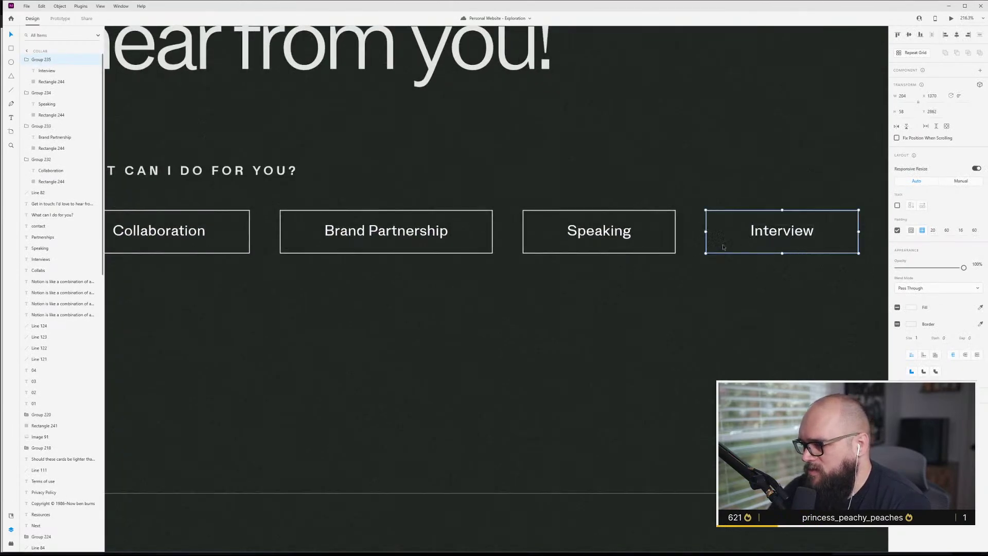
pyautogui.scroll(3, 708, 232)
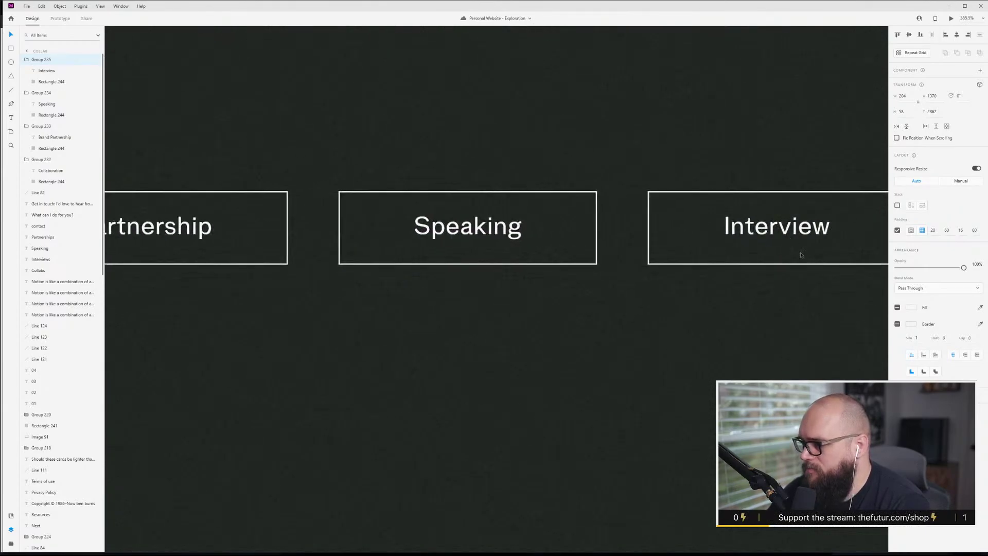
pyautogui.moveTo(568, 366); pyautogui.dragTo(456, 440)
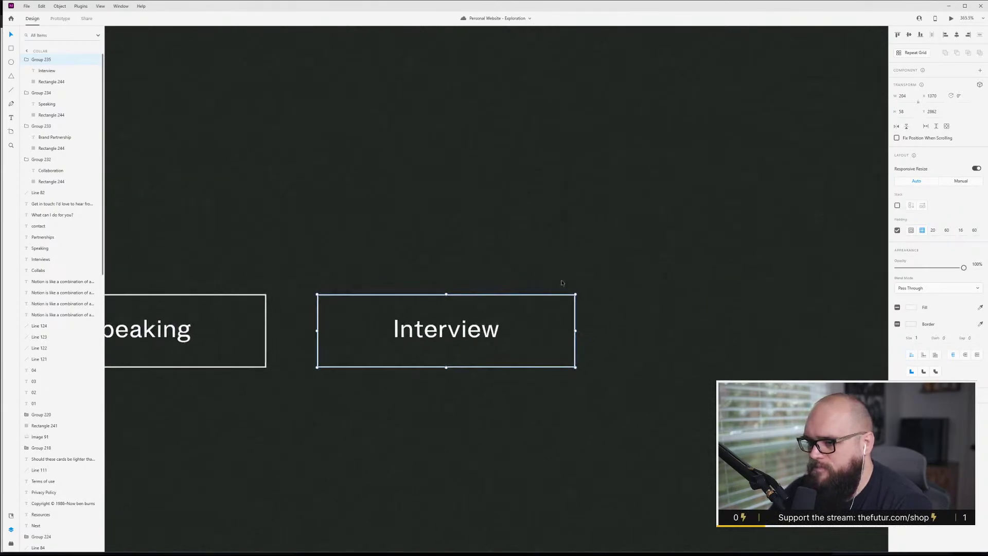
pyautogui.doubleClick(490, 297)
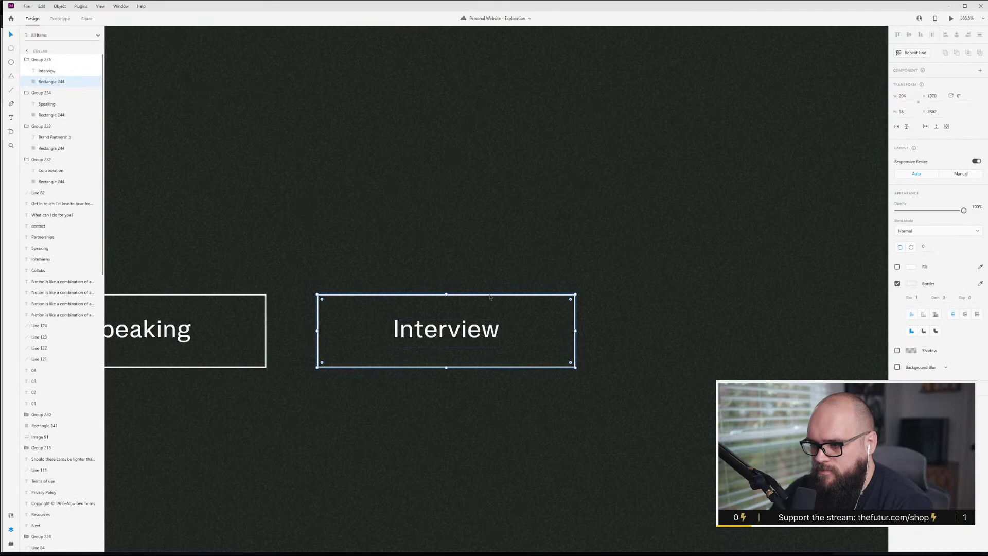
pyautogui.click(898, 283)
pyautogui.click(898, 267)
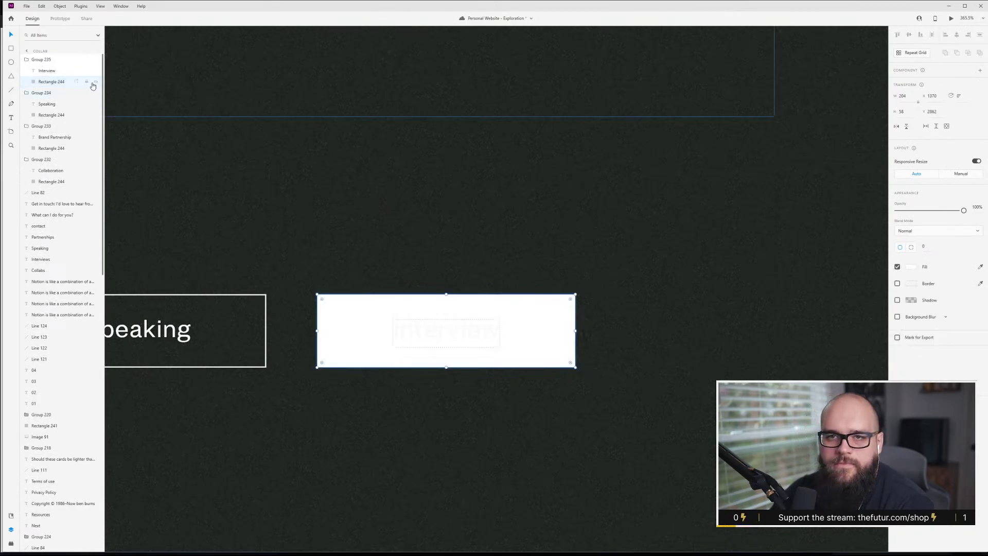
pyautogui.hotkey('ctrl', 'shift', 'y')
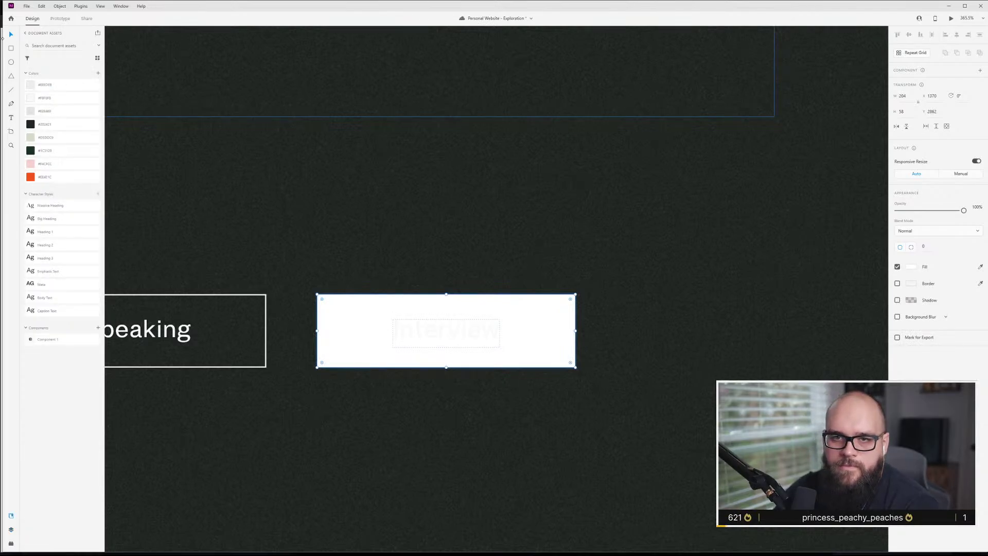
pyautogui.click(59, 85)
# - Recolour the Interview label with the near-black saved document colour after trying the dark green
pyautogui.click(451, 321)
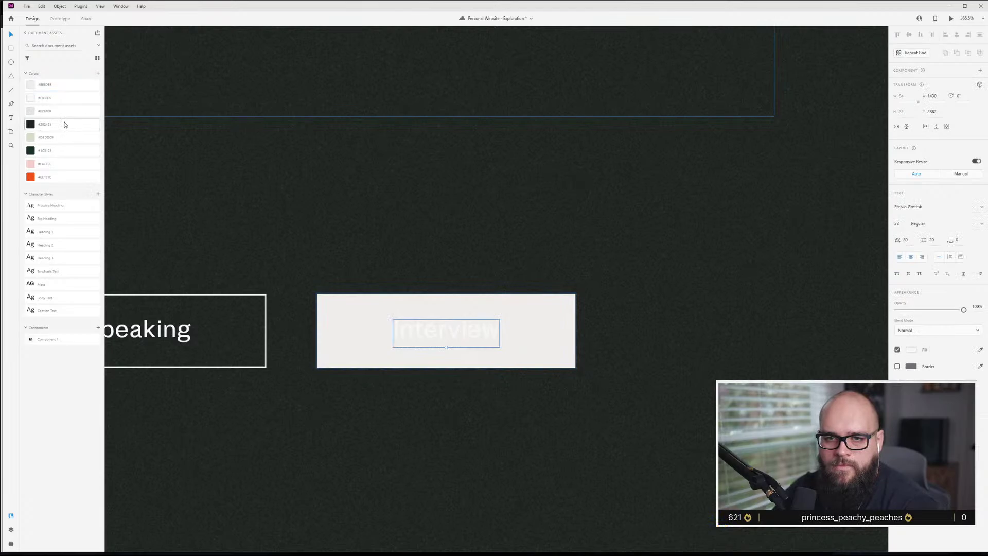
pyautogui.click(66, 151)
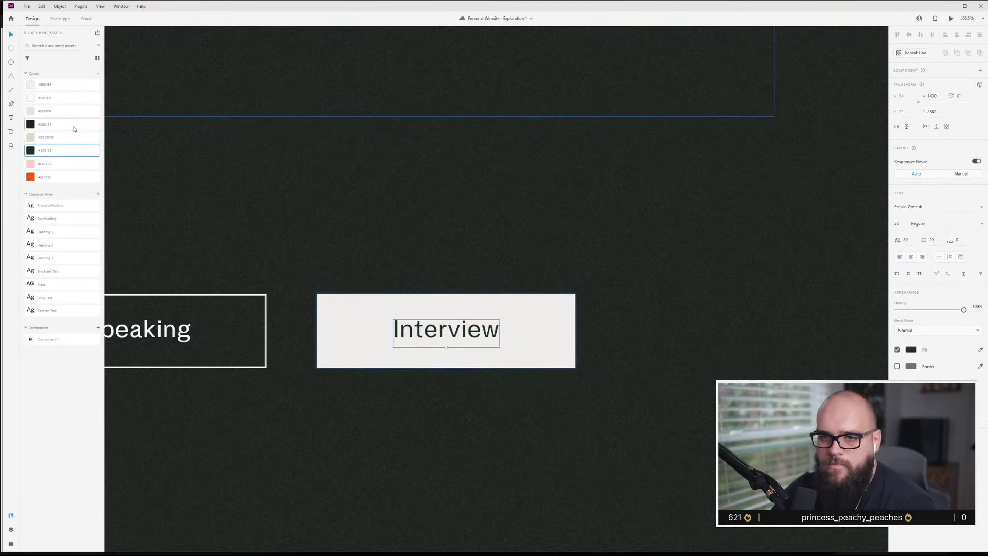
pyautogui.click(73, 125)
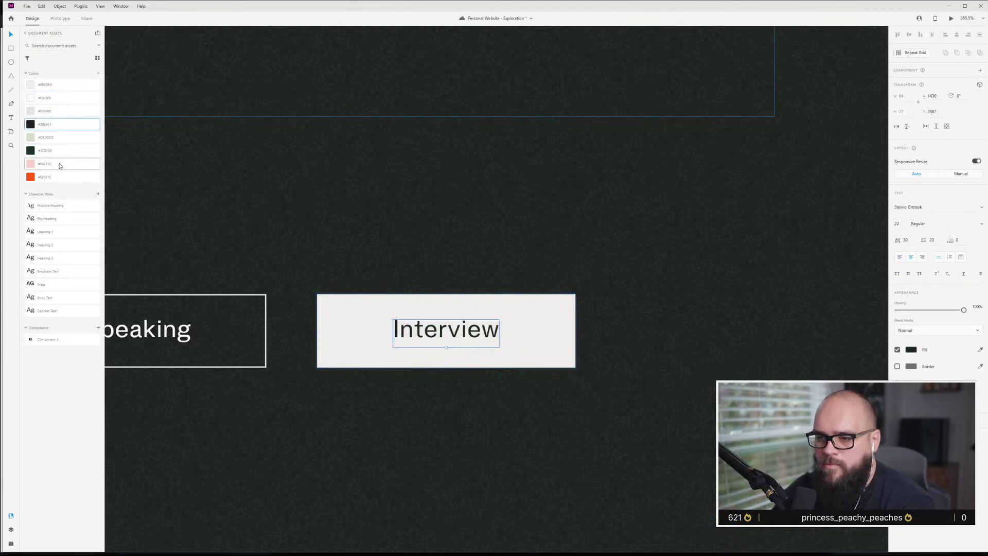
# - Duplicate the filled Interview button directly below the original at about Y 3018
pyautogui.click(456, 353)
pyautogui.scroll(-3, 457, 353)
pyautogui.moveTo(510, 365); pyautogui.dragTo(505, 468)
pyautogui.scroll(-2, 505, 466)
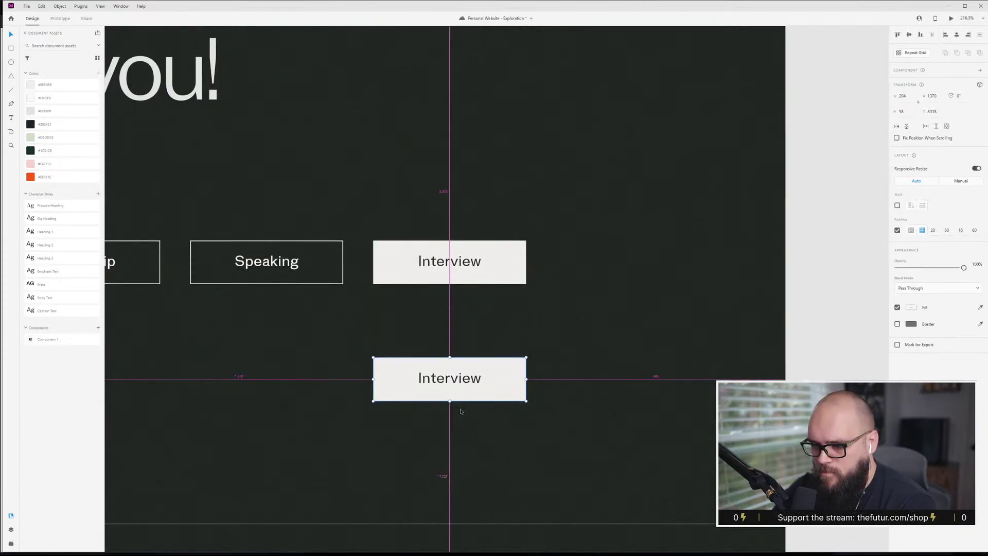
pyautogui.scroll(2, 460, 411)
# - Fill the duplicated Interview button with the saved pink and recolour its label with the saved orange-red
pyautogui.doubleClick(517, 376)
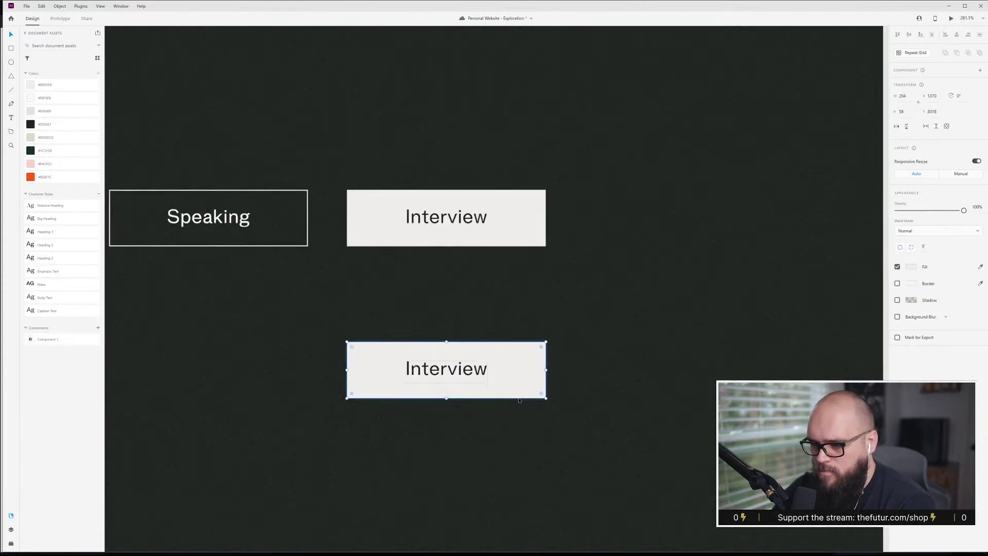
pyautogui.click(59, 168)
pyautogui.click(493, 371)
pyautogui.click(56, 177)
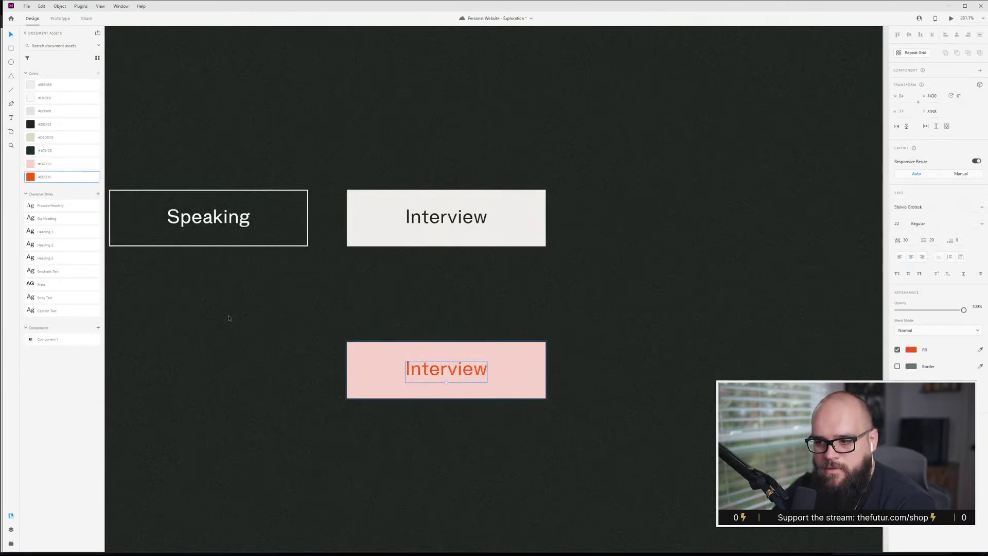
pyautogui.click(611, 490)
# - Move the pink Interview button up into the row, to the right of the light grey one with matching spacing
pyautogui.scroll(-5, 587, 484)
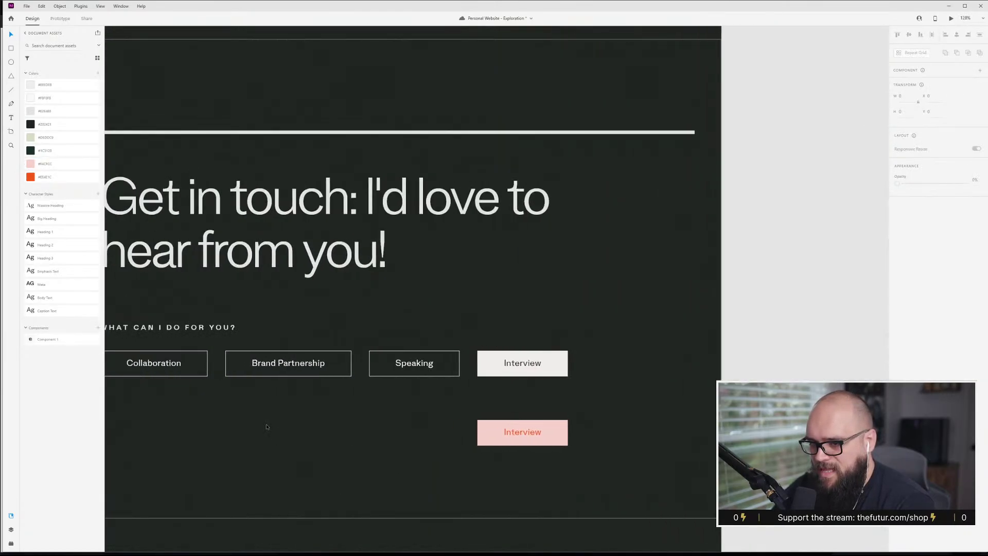
pyautogui.hscroll(-2, 266, 427)
pyautogui.scroll(3, 573, 467)
pyautogui.scroll(-3, 547, 393)
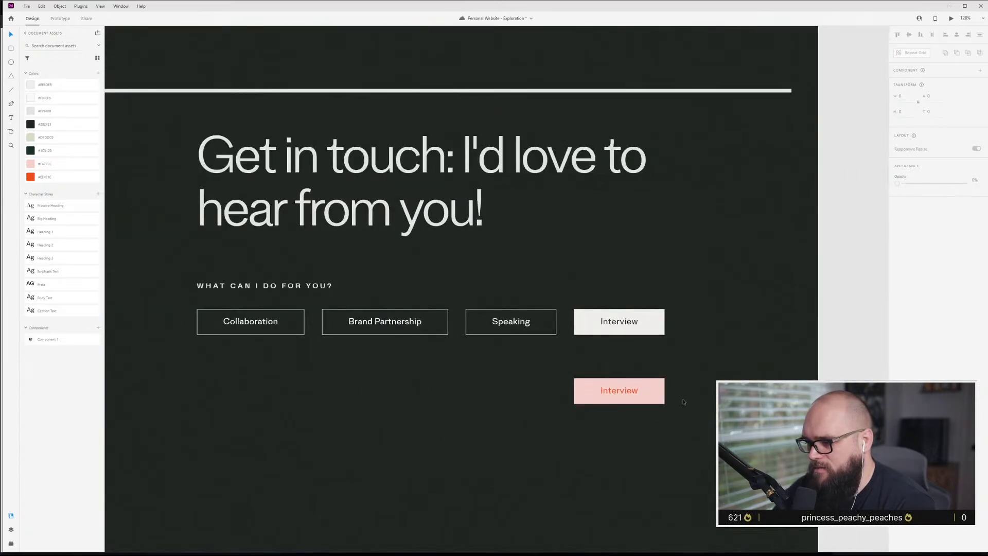
pyautogui.moveTo(640, 397); pyautogui.dragTo(649, 332)
pyautogui.moveTo(646, 333); pyautogui.dragTo(753, 334)
pyautogui.click(639, 331)
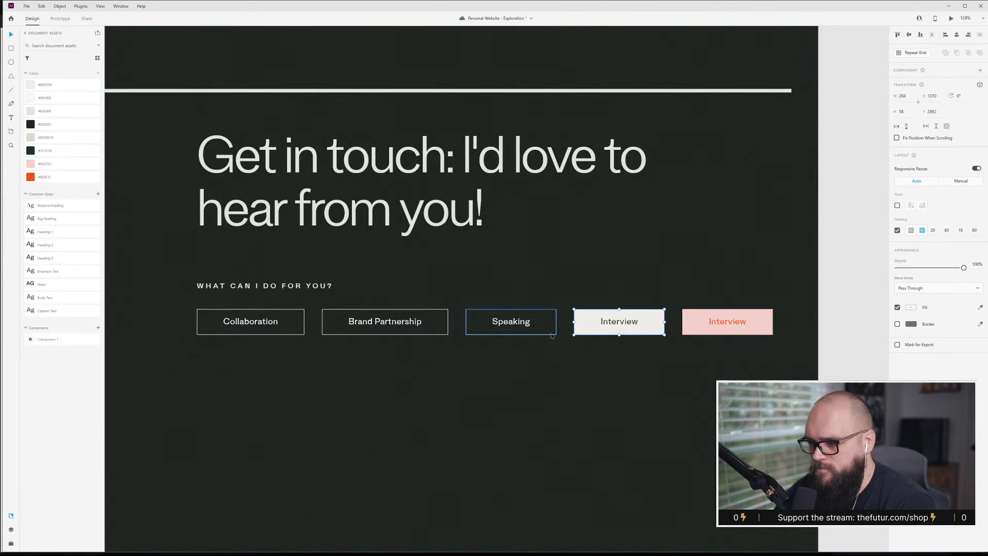
# - Delete the outlined Speaking button and close the gap so the filled Interview buttons follow Brand Partnership
pyautogui.click(536, 330)
pyautogui.press('Delete')
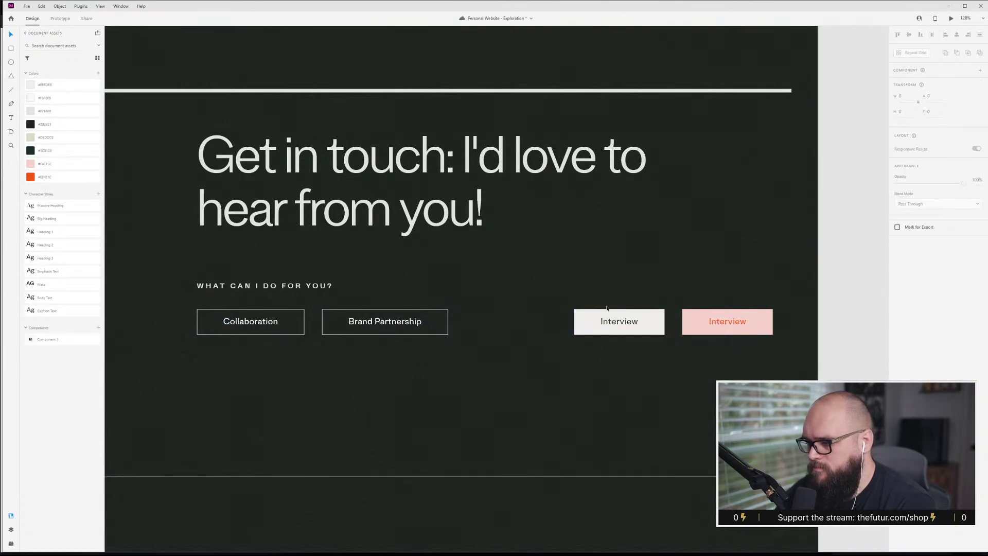
pyautogui.click(637, 334)
pyautogui.press('Escape')
pyautogui.scroll(10, 507, 351)
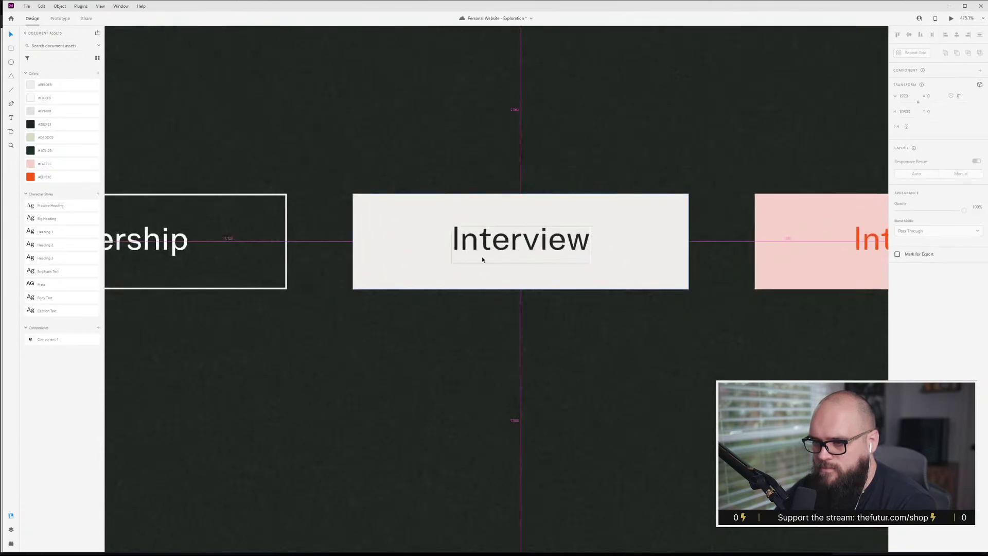
pyautogui.scroll(-4, 482, 258)
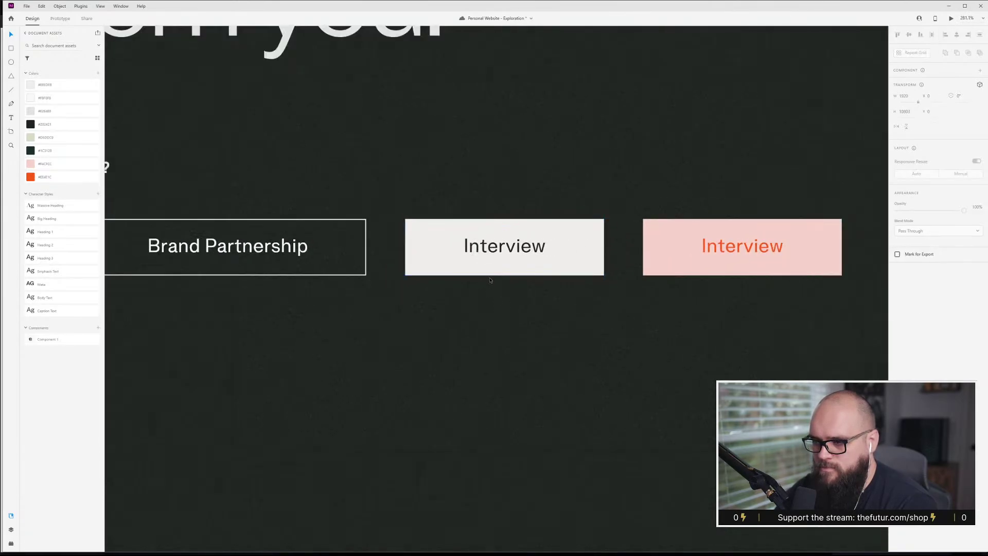
# - Relabel the light grey Interview button as Speaking, keeping the pink Interview button evenly spaced beside it
pyautogui.click(491, 276)
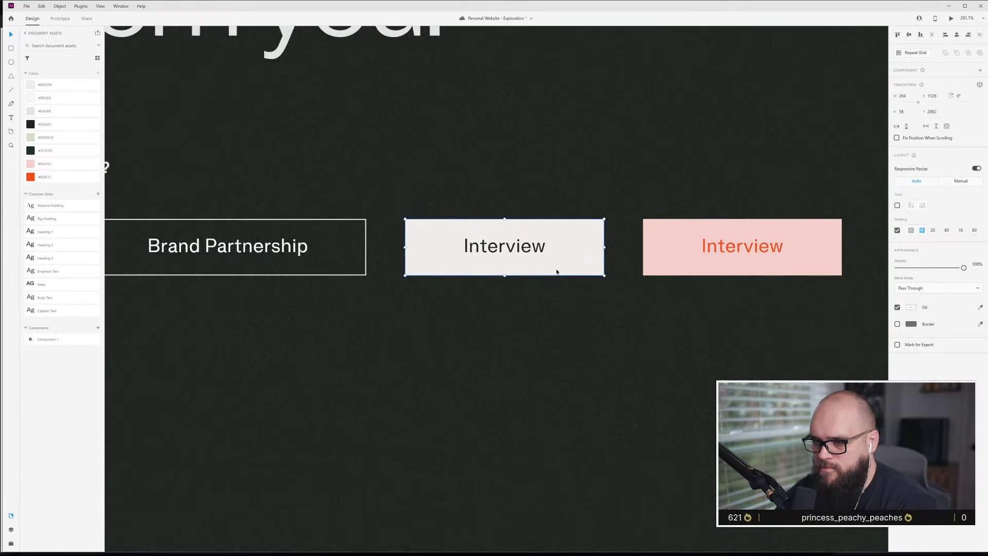
pyautogui.doubleClick(542, 251)
pyautogui.doubleClick(521, 248)
pyautogui.hotkey('ctrl', 'a')
pyautogui.write('Speaking')
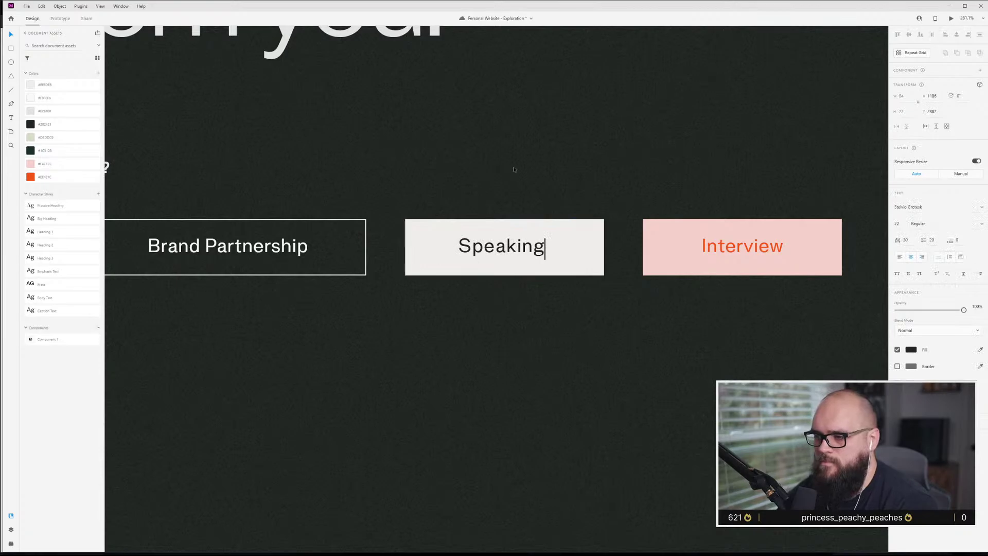
pyautogui.press('Escape')
pyautogui.press('Escape')
pyautogui.moveTo(719, 265); pyautogui.dragTo(758, 242)
pyautogui.click(711, 199)
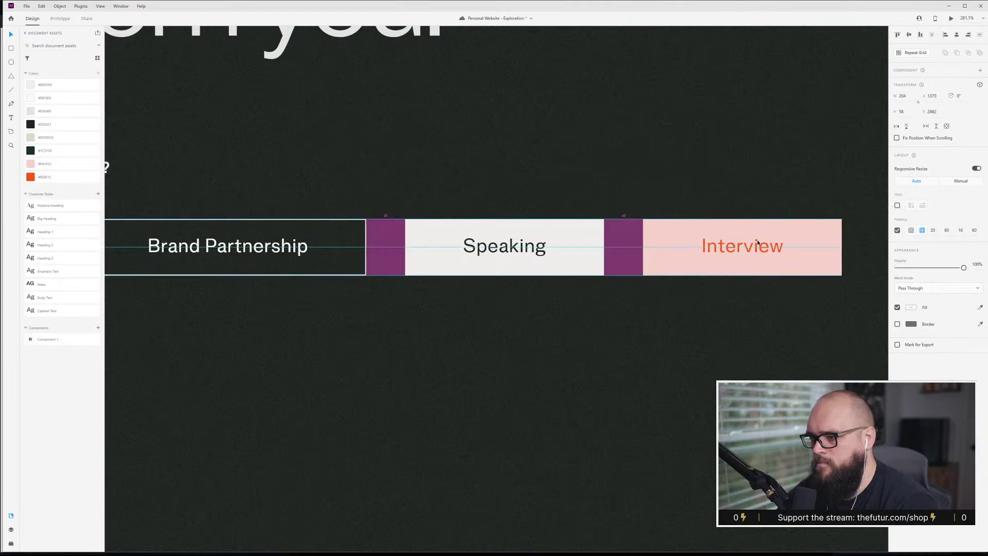
# - Examine the contact section and the neighbouring page designs, down to the large outlined Collab footer title
pyautogui.scroll(-10, 412, 221)
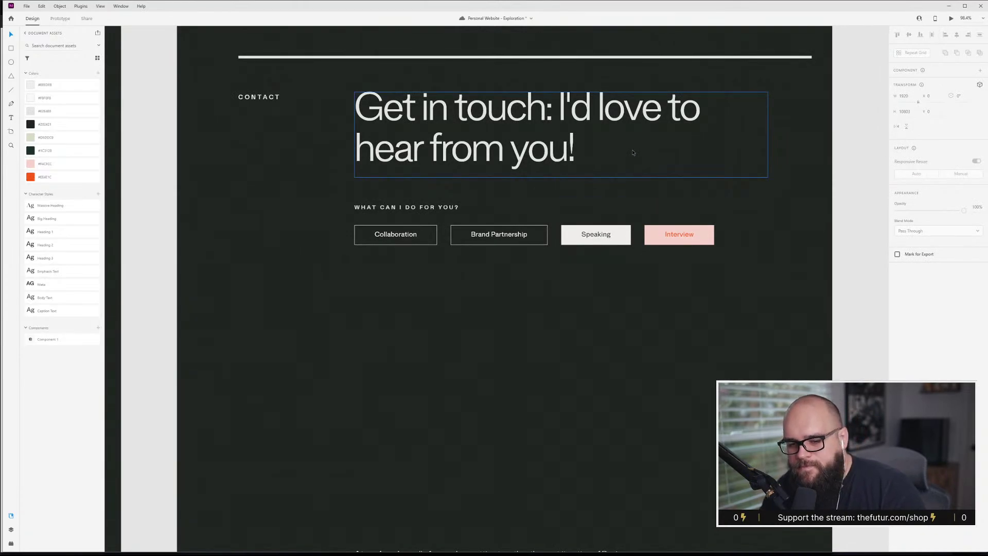
pyautogui.scroll(-1, 409, 269)
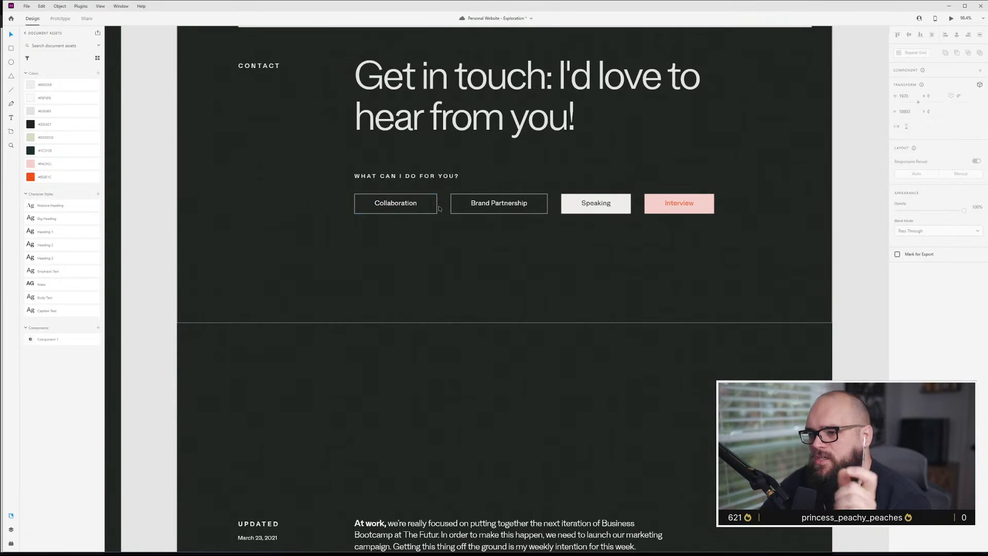
pyautogui.scroll(-5, 439, 208)
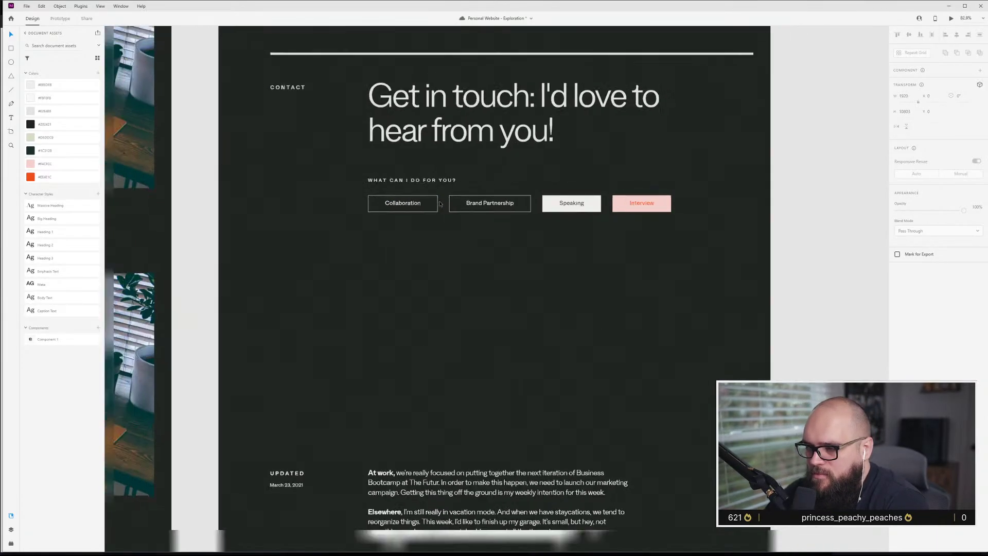
pyautogui.scroll(-6, 419, 193)
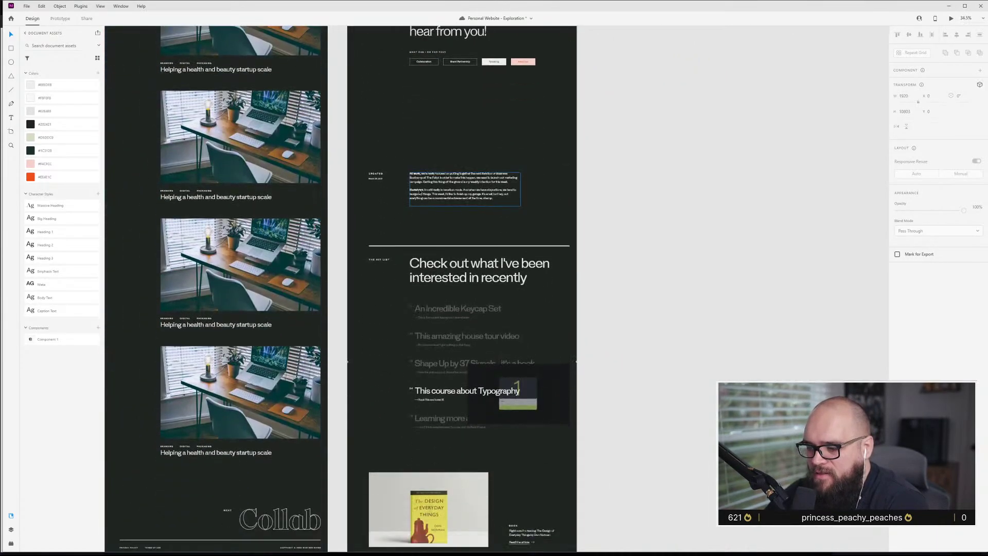
pyautogui.scroll(-3, 420, 191)
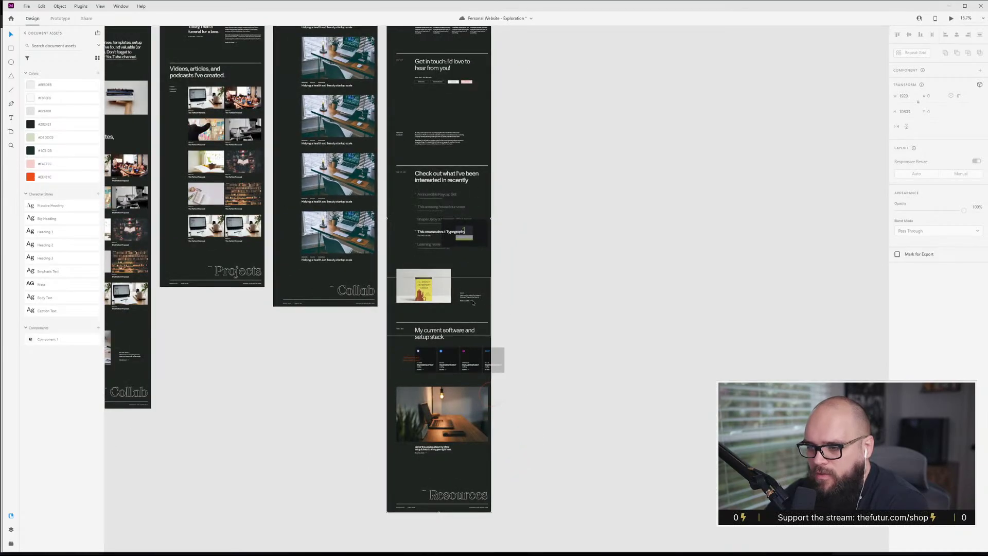
pyautogui.scroll(4, 473, 303)
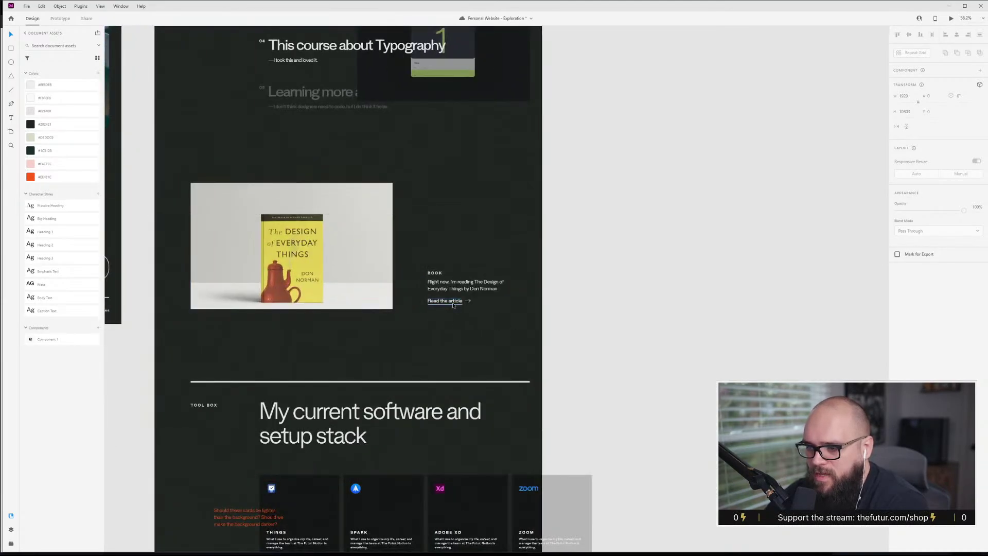
pyautogui.scroll(3, 453, 306)
pyautogui.scroll(-4, 367, 282)
pyautogui.scroll(6, 289, 269)
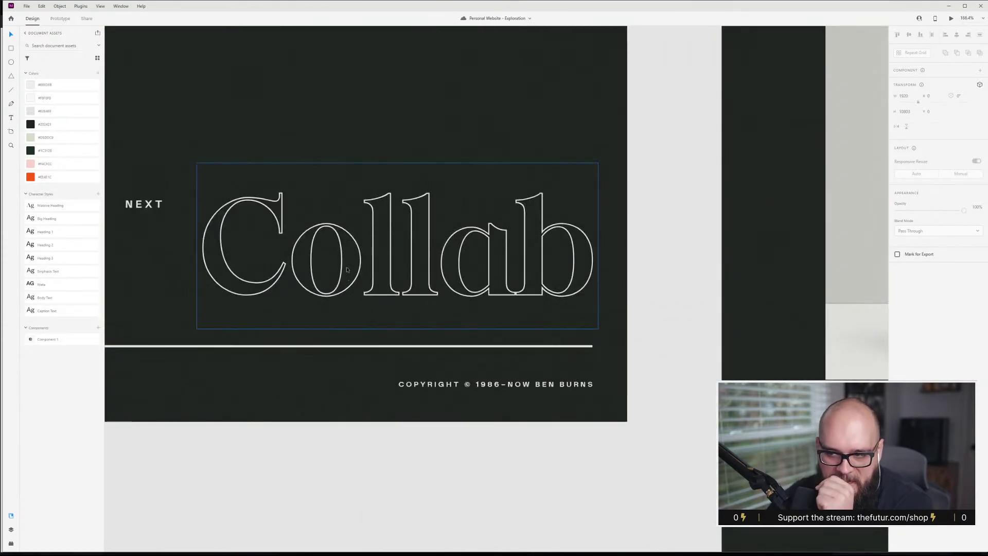
# - Try the solid Vulture font and the saved pink on the outlined Collab footer title and undo both changes
pyautogui.click(388, 236)
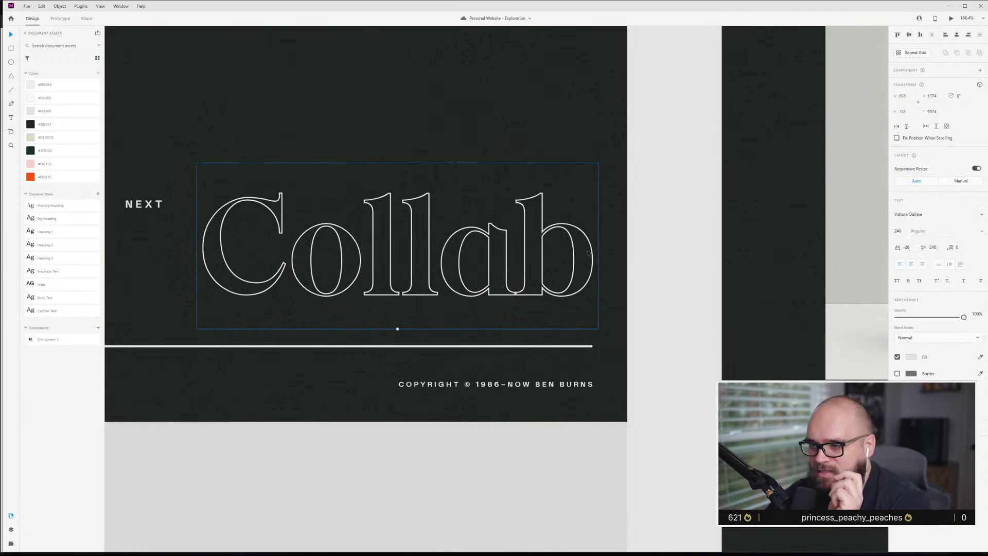
pyautogui.click(980, 216)
pyautogui.click(949, 203)
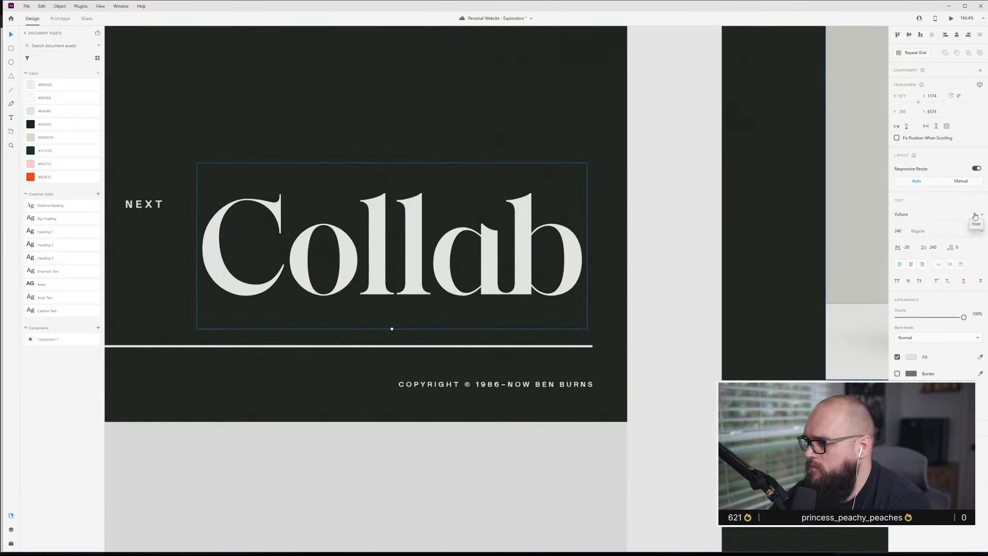
pyautogui.click(46, 164)
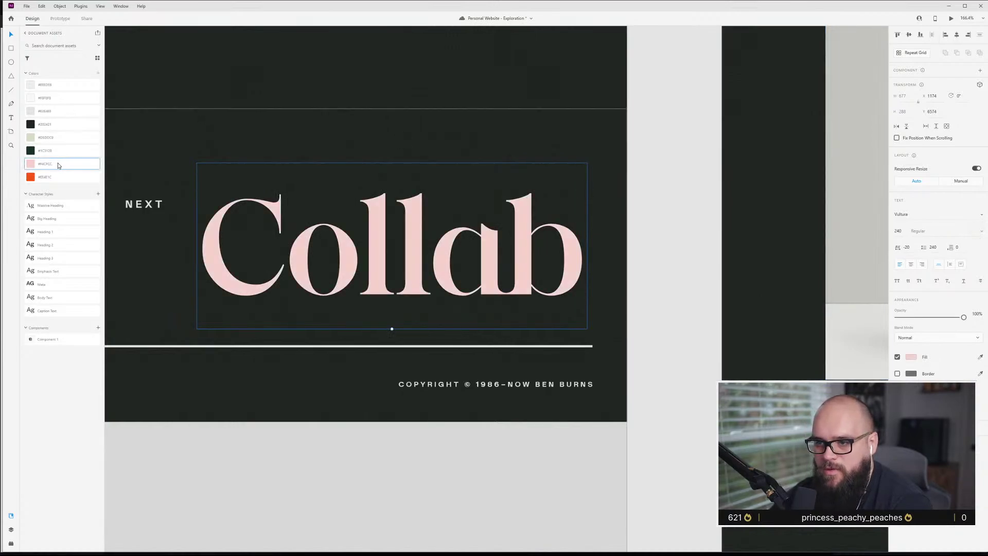
pyautogui.hotkey('ctrl', 'z')
pyautogui.hotkey('ctrl', 'z')
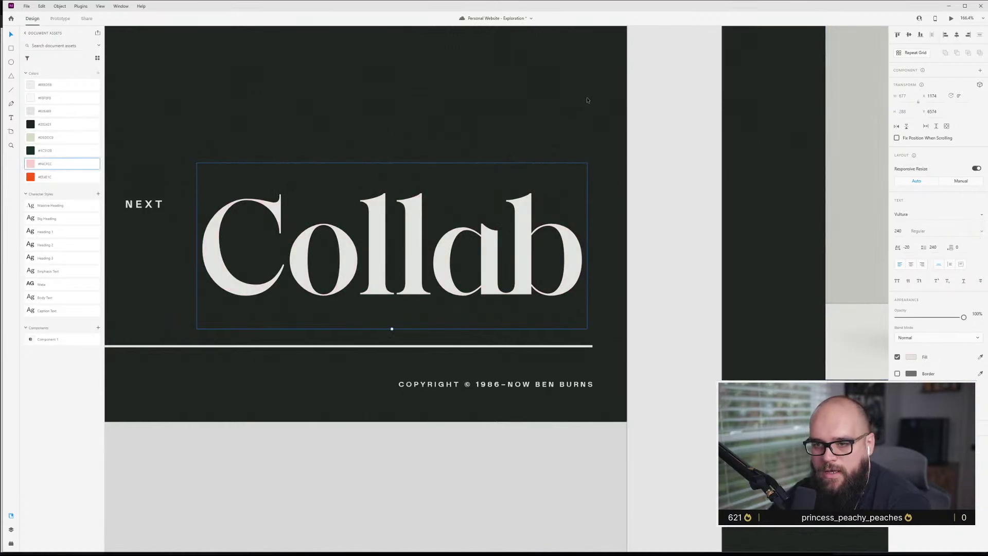
pyautogui.click(447, 145)
# - Compare all the page designs in overview and inspect the service button row in the contact section up close
pyautogui.scroll(-10, 447, 145)
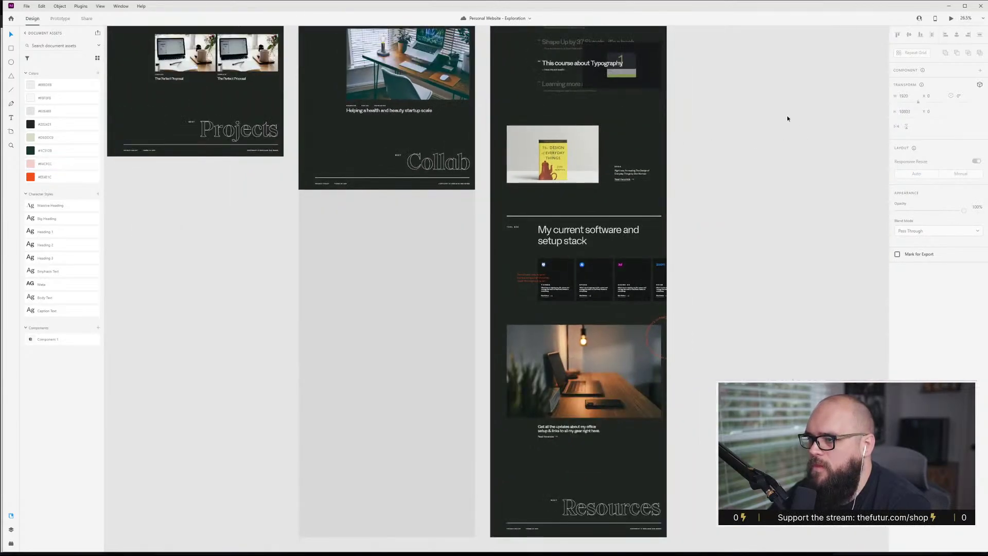
pyautogui.scroll(-5, 617, 146)
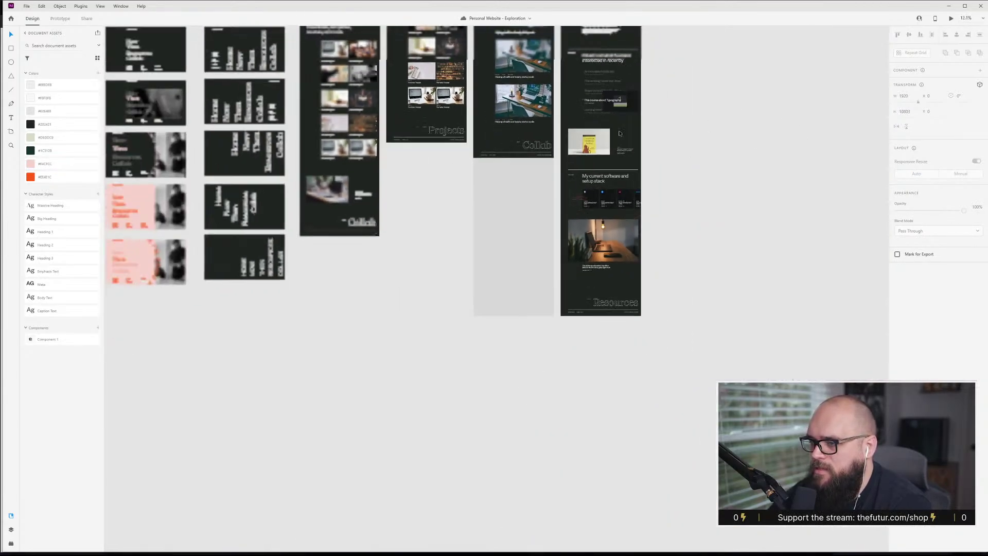
pyautogui.scroll(10, 539, 107)
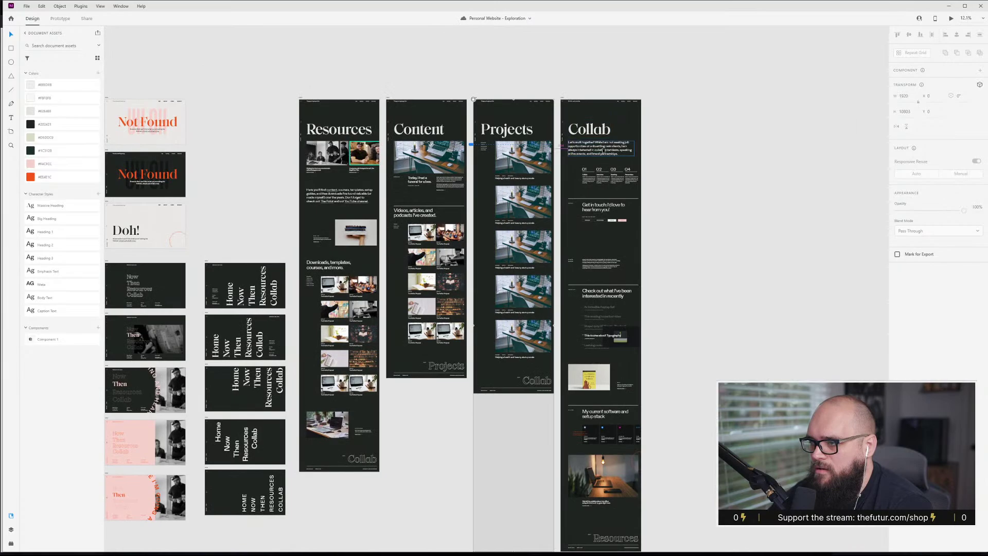
pyautogui.scroll(5, 623, 205)
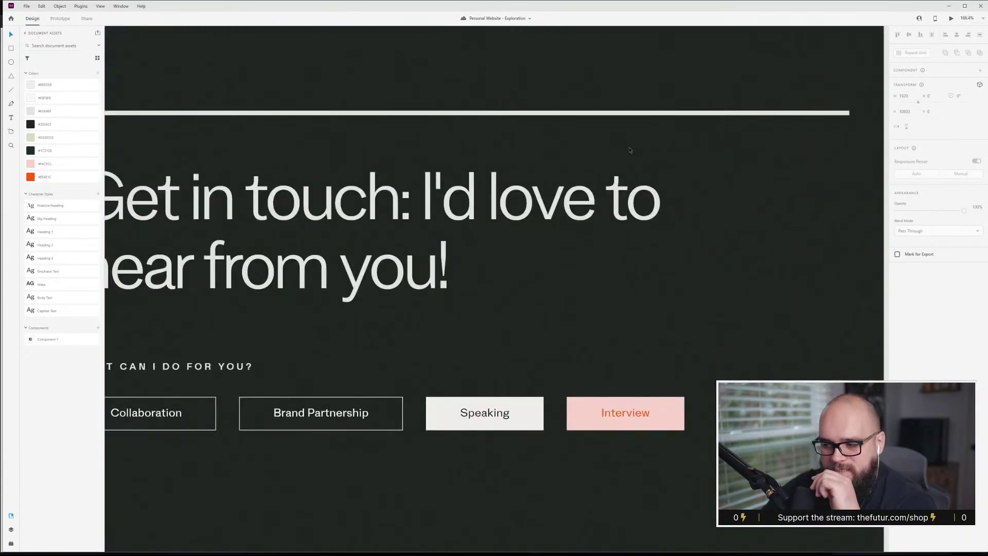
pyautogui.scroll(-3, 647, 152)
pyautogui.scroll(1, 309, 271)
pyautogui.scroll(3, 401, 264)
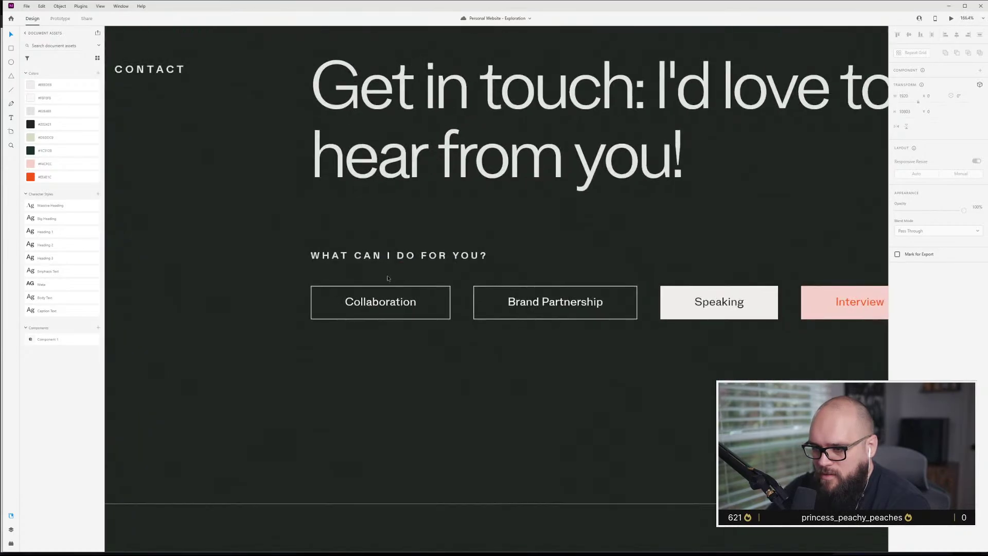
pyautogui.hscroll(3, 560, 317)
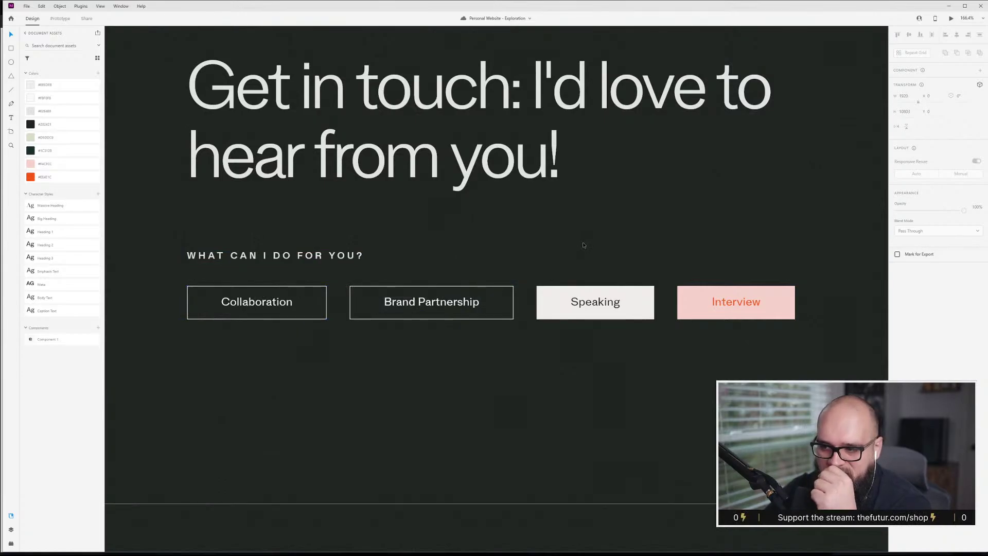
# - Duplicate the light grey Speaking button, offsetting the copy slightly up and to the right at about X 1131, Y 2858
pyautogui.click(573, 302)
pyautogui.hotkey('ctrl', '3')
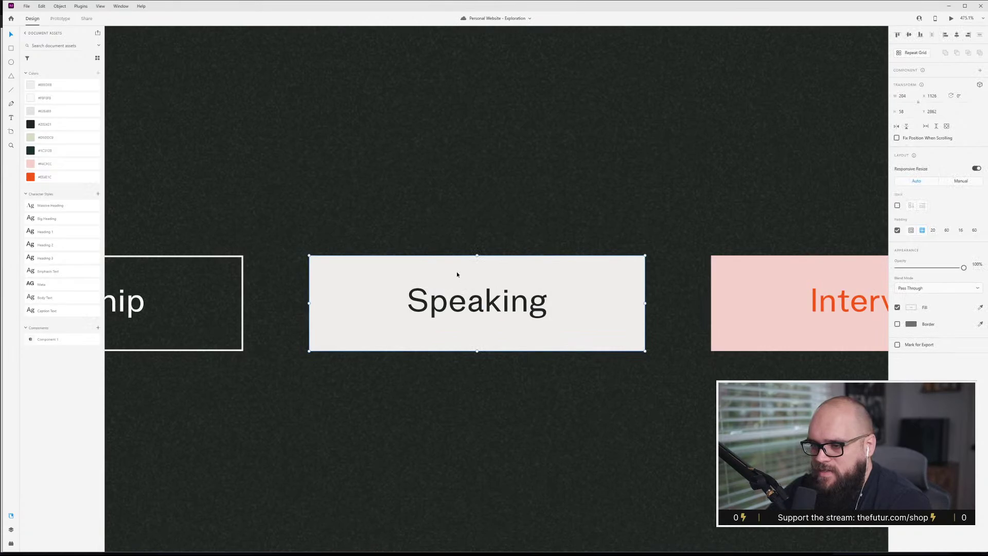
pyautogui.moveTo(436, 280); pyautogui.dragTo(445, 270)
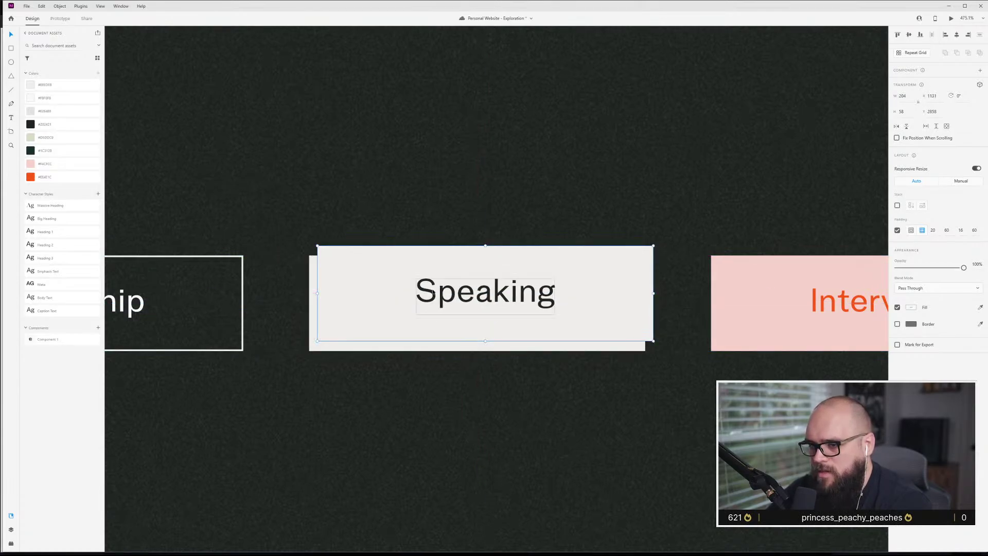
pyautogui.scroll(2, 363, 276)
pyautogui.click(310, 283)
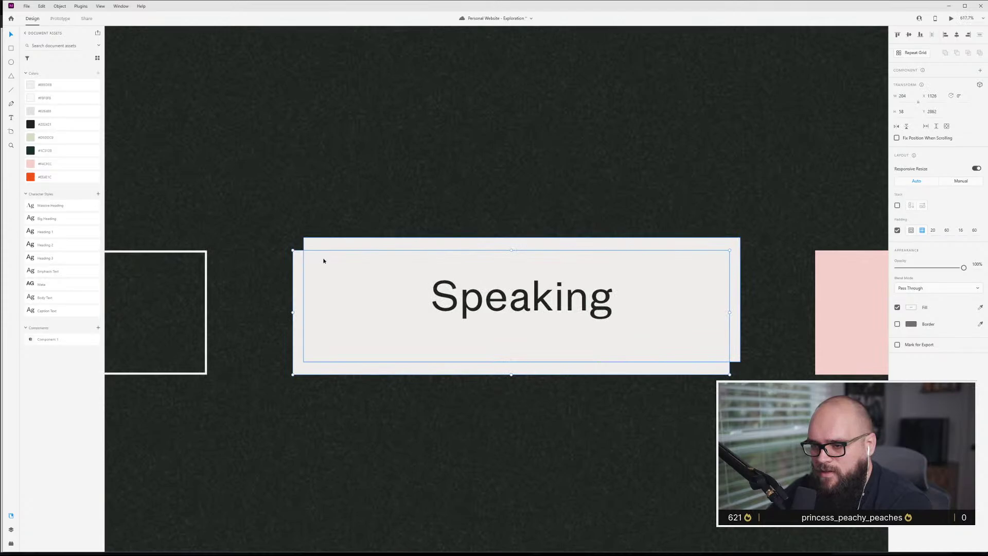
pyautogui.press('p')
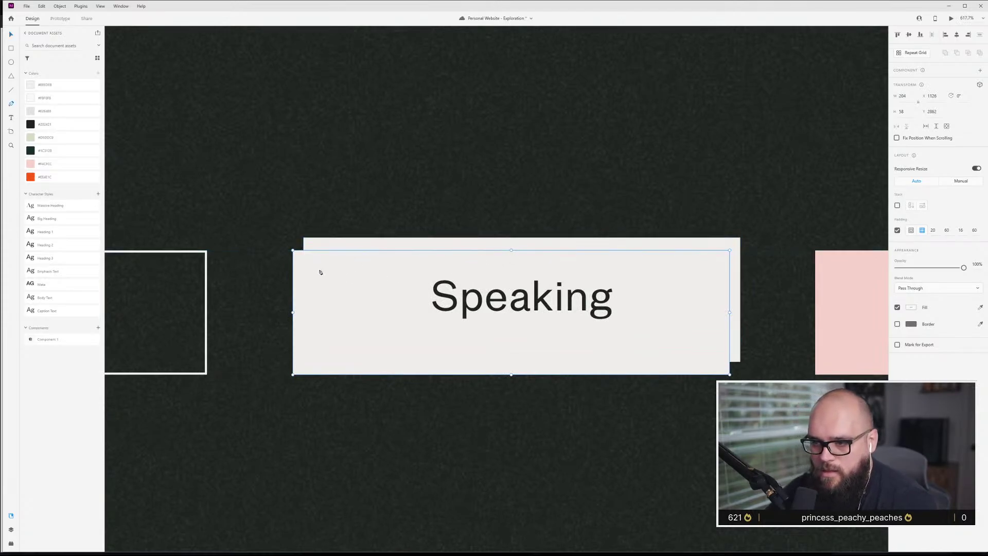
pyautogui.press('Escape')
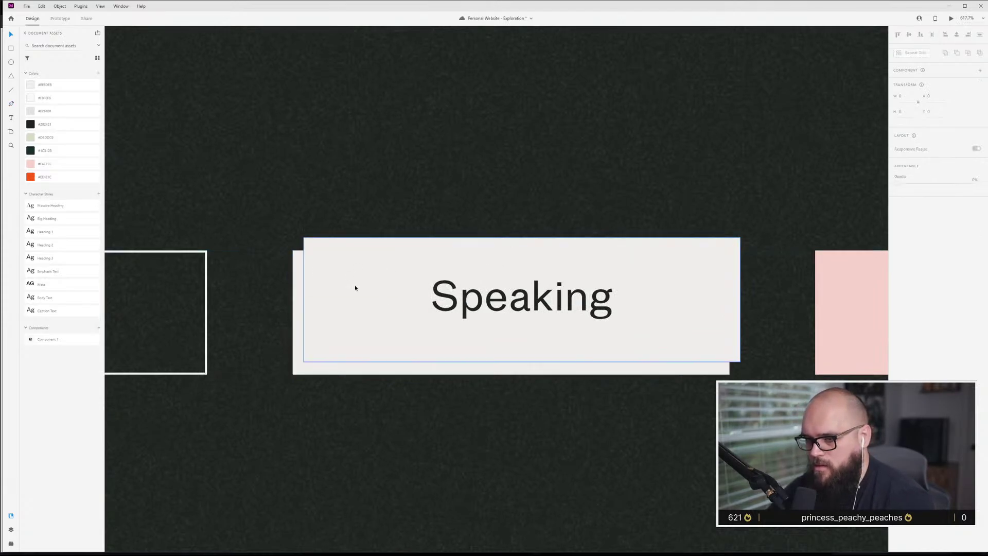
# - Move the rear Speaking button below the offset copy to about Y 2947 and delete its text label
pyautogui.click(303, 285)
pyautogui.moveTo(302, 302); pyautogui.dragTo(293, 470)
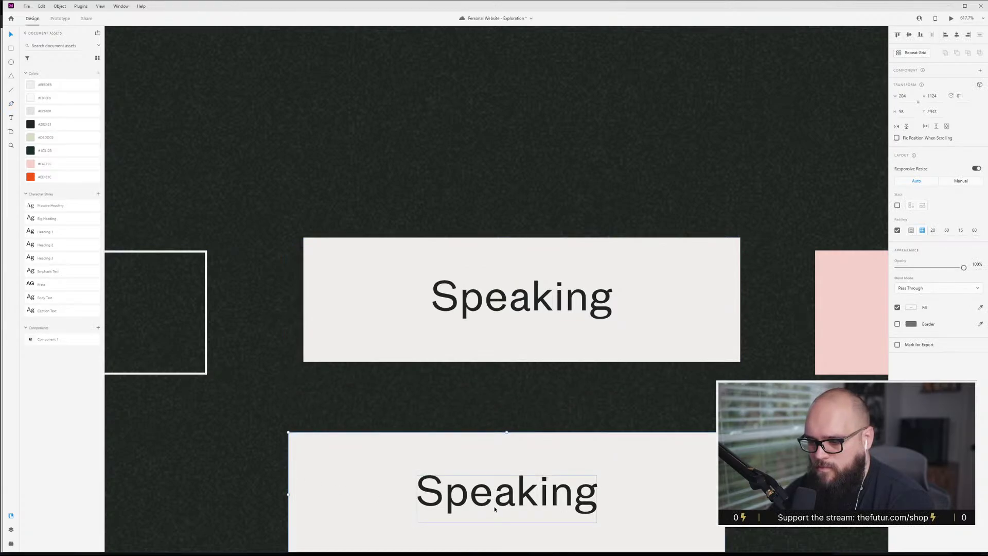
pyautogui.click(517, 413)
pyautogui.doubleClick(520, 491)
pyautogui.press('Delete')
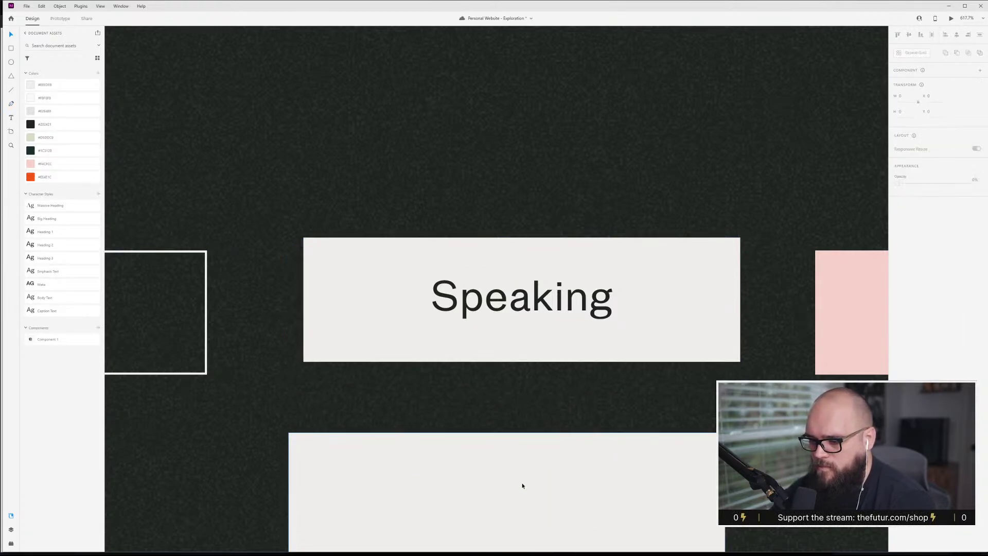
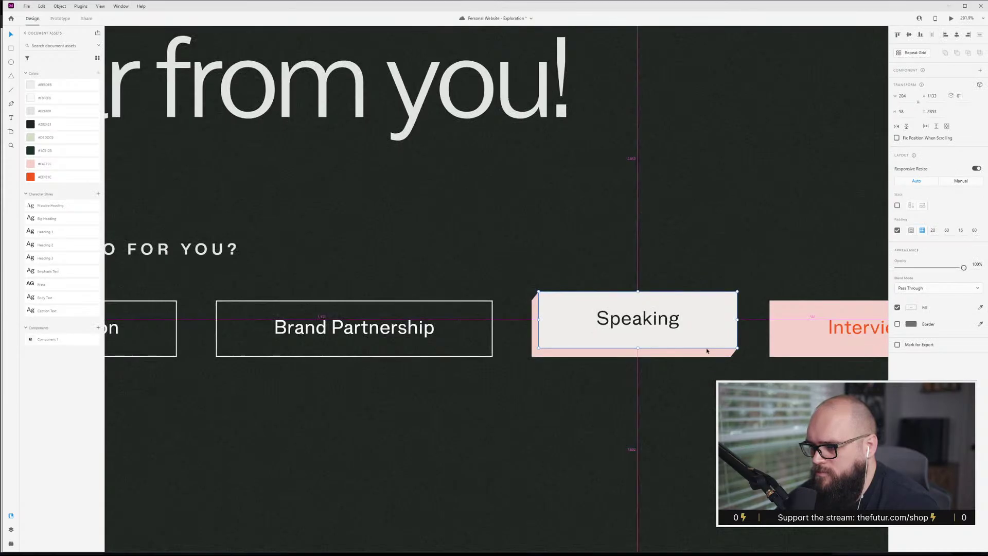
# - Recolour the label of the raised light grey Speaking button with the saved orange-red
pyautogui.scroll(-2, 613, 364)
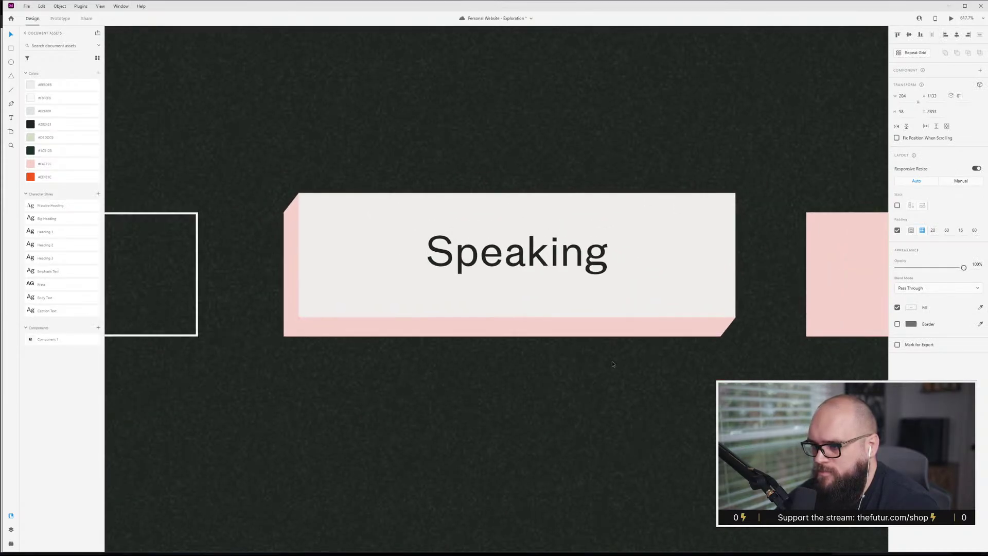
pyautogui.doubleClick(536, 264)
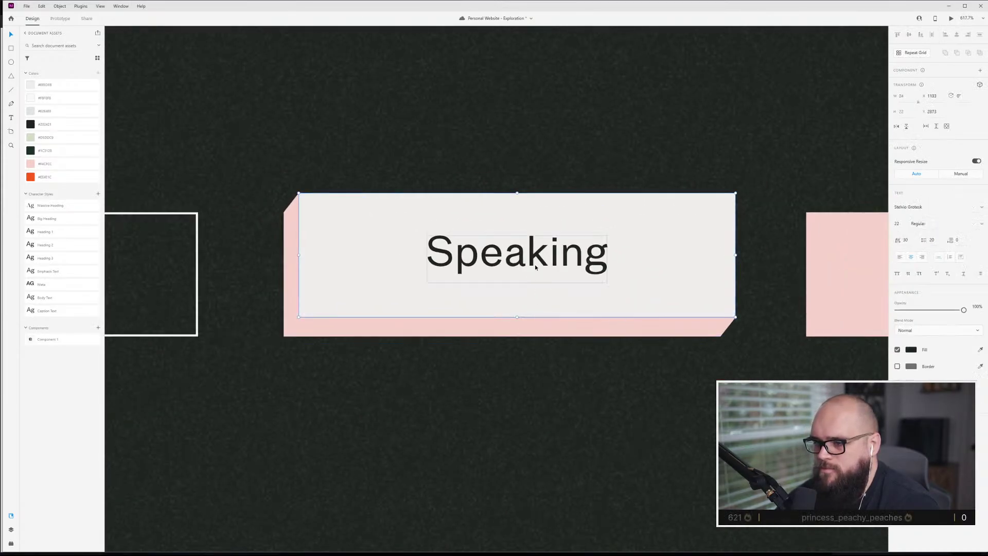
pyautogui.click(78, 176)
pyautogui.click(546, 368)
pyautogui.scroll(-4, 546, 368)
pyautogui.scroll(-2, 546, 369)
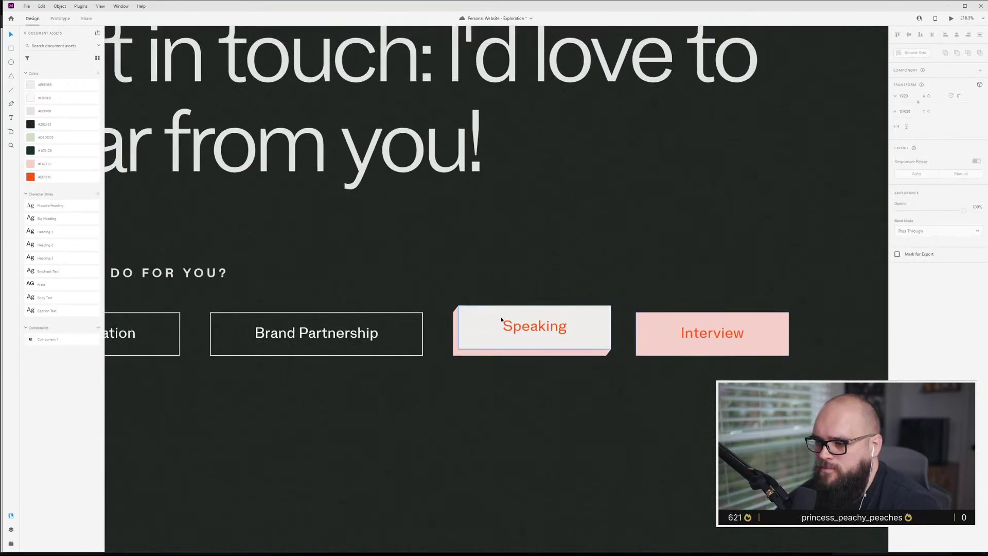
pyautogui.scroll(-3, 503, 329)
pyautogui.scroll(4, 503, 360)
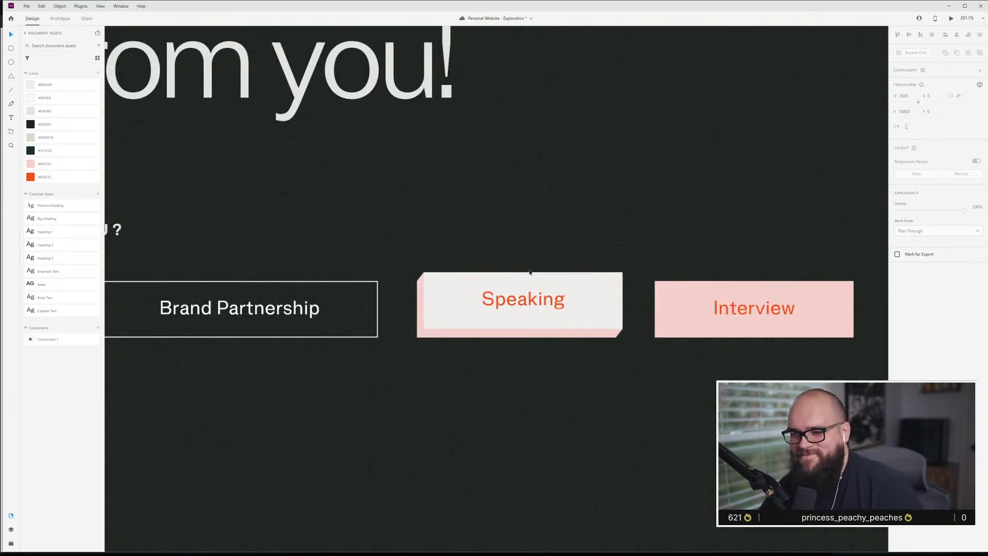
# - Try to shift the lower-right corner point of the pink depth shape behind the raised Speaking button
pyautogui.scroll(4, 586, 322)
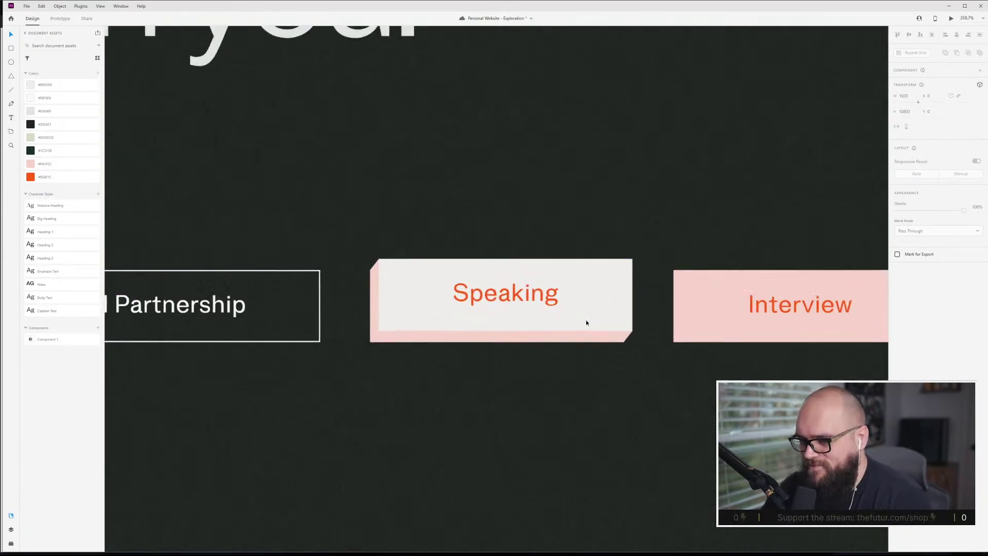
pyautogui.scroll(3, 315, 259)
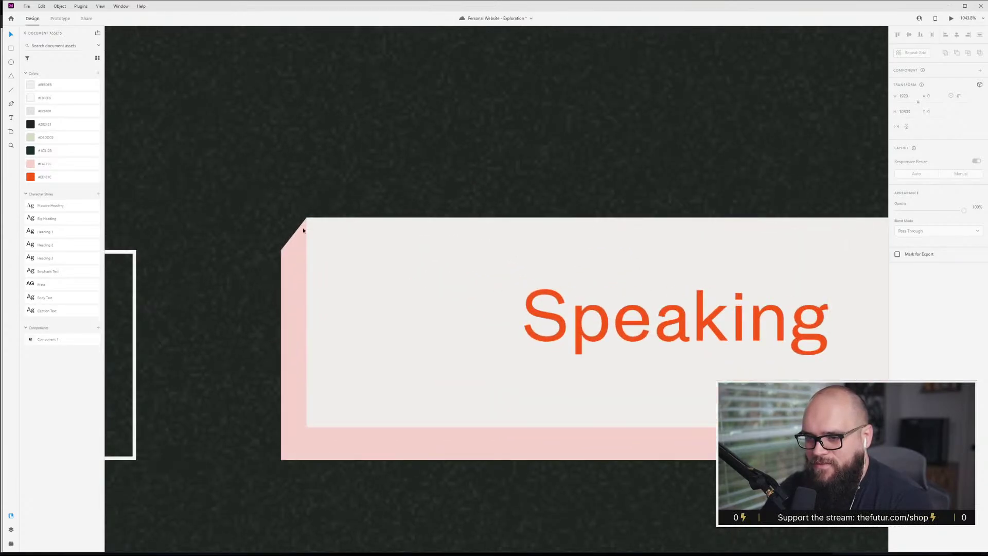
pyautogui.hscroll(3, 721, 359)
pyautogui.click(717, 360)
pyautogui.press('Return')
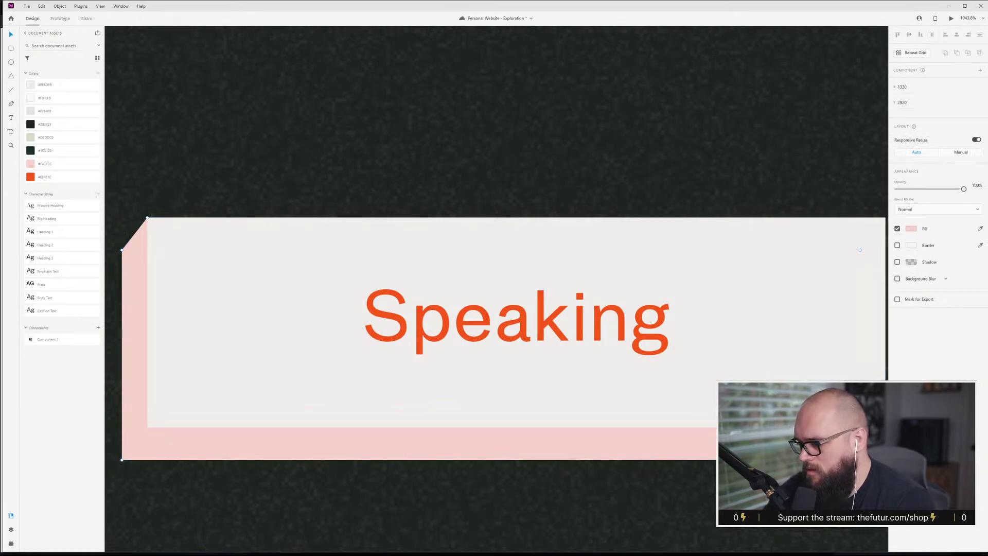
pyautogui.write('1327.84')
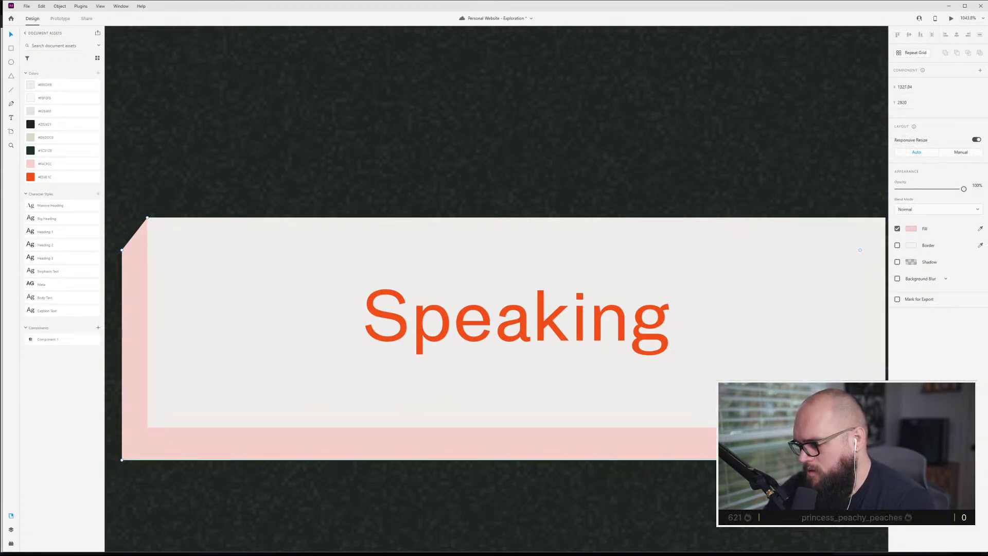
pyautogui.moveTo(860, 250); pyautogui.dragTo(860, 251)
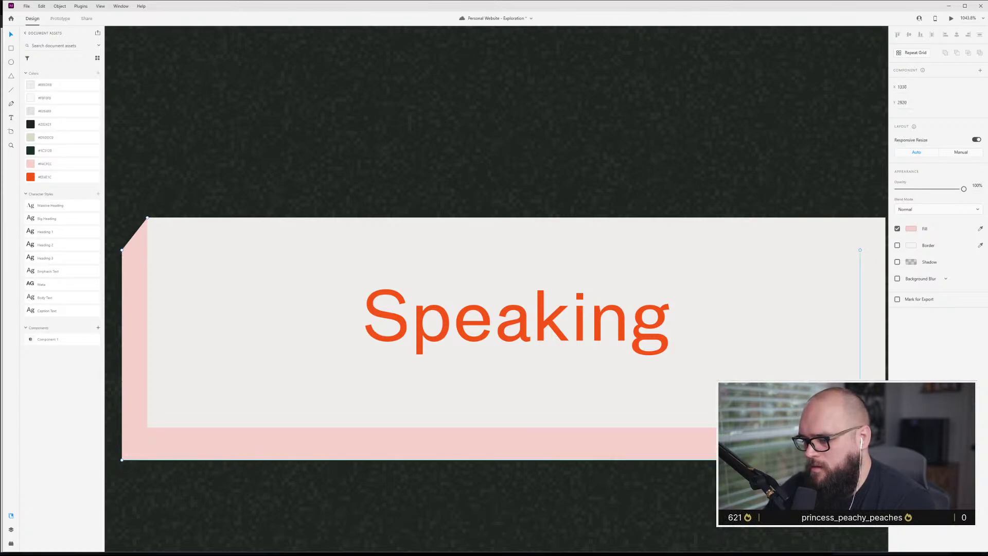
pyautogui.press('Escape')
pyautogui.press('Escape')
# - Move the lower-right corner point of the pink shape behind the Speaking button slightly left along its bottom edge to slant the corner more
pyautogui.scroll(-5, 802, 487)
pyautogui.scroll(-5, 703, 468)
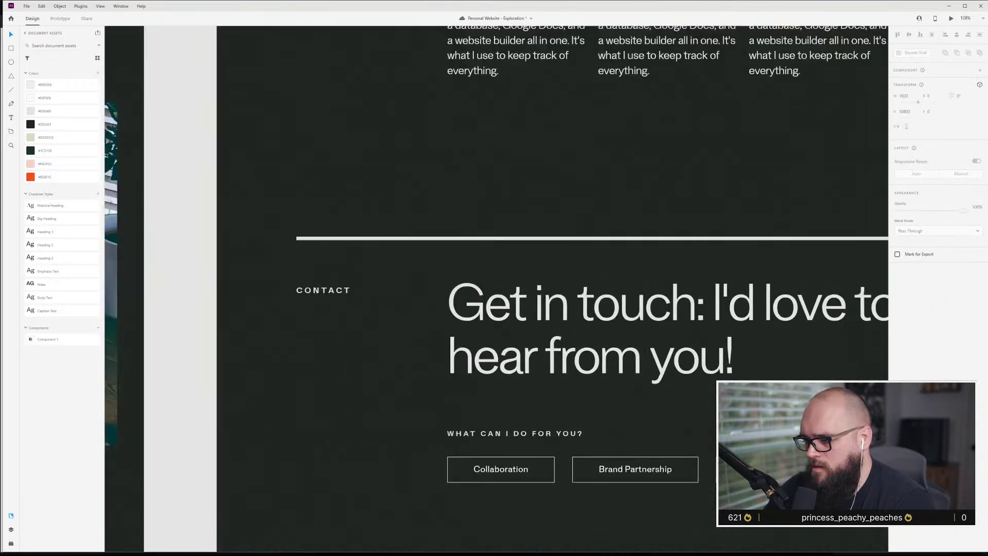
pyautogui.scroll(-1, 703, 469)
pyautogui.scroll(-2, 703, 469)
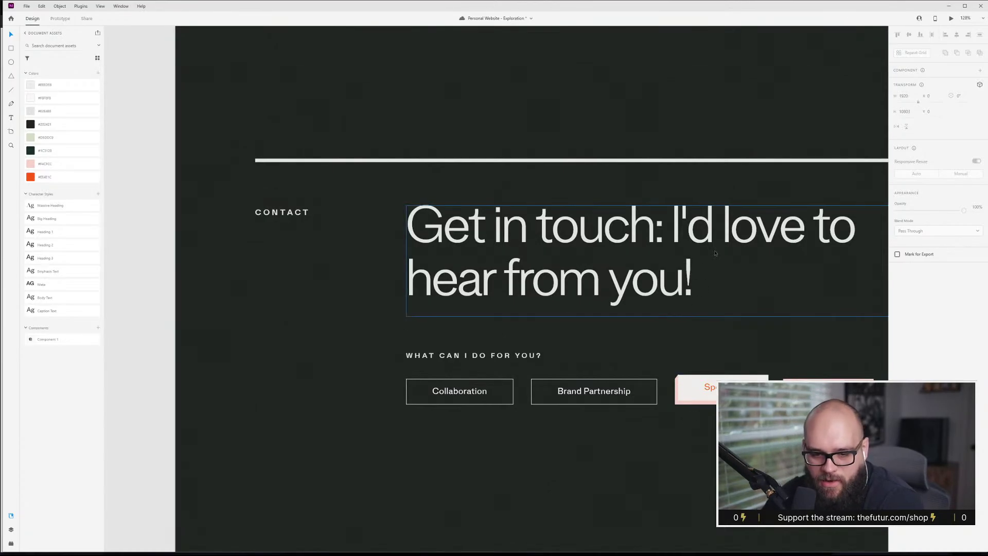
pyautogui.scroll(-3, 753, 368)
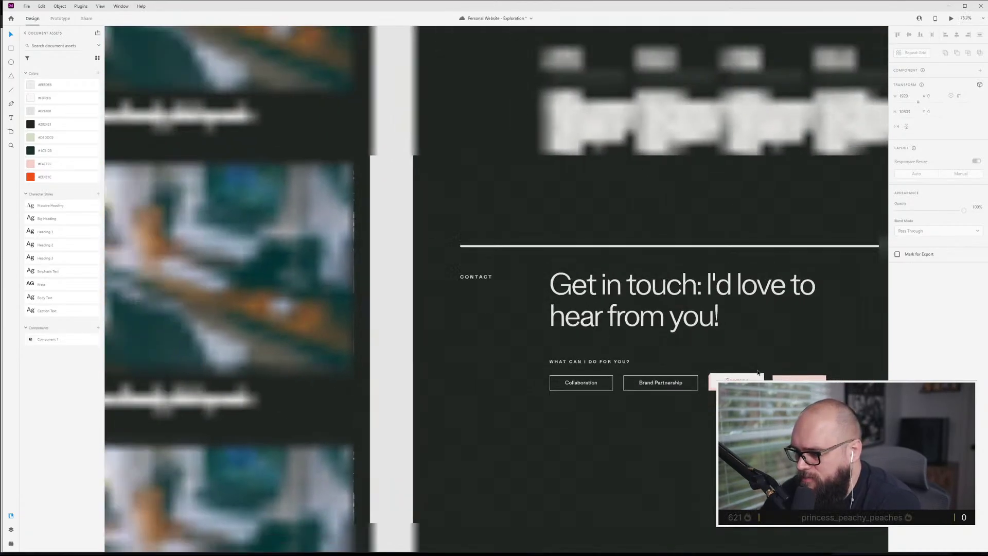
pyautogui.scroll(6, 736, 266)
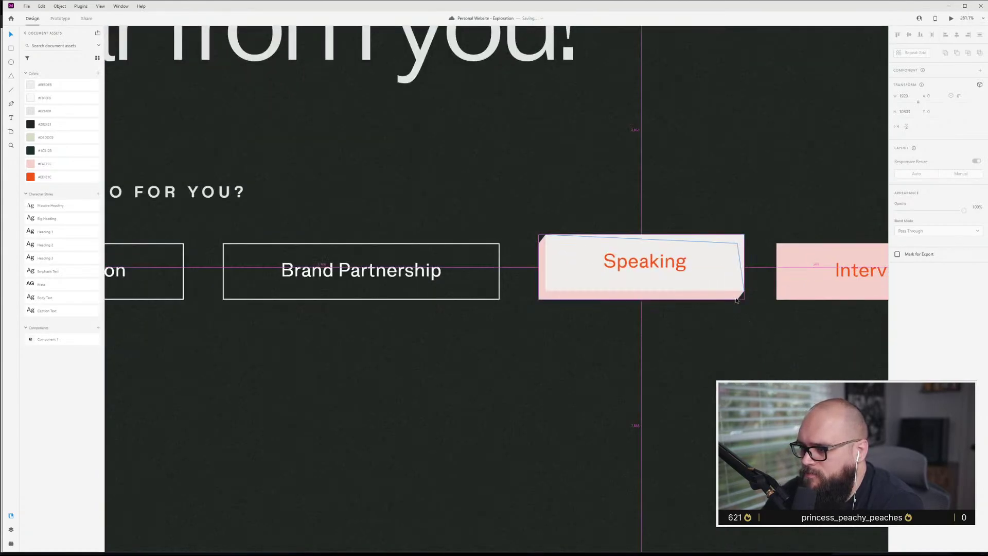
pyautogui.scroll(4, 736, 294)
pyautogui.doubleClick(730, 310)
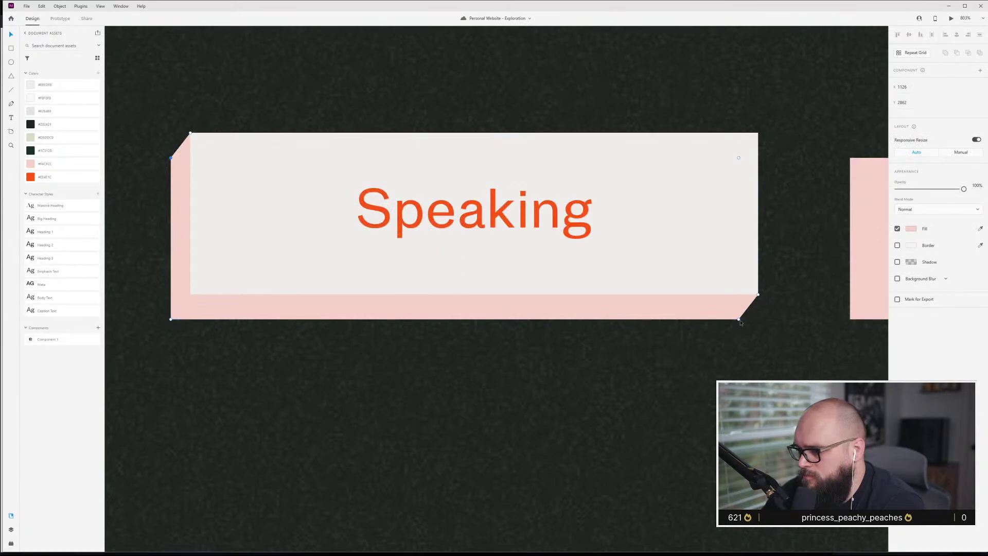
pyautogui.moveTo(739, 319); pyautogui.dragTo(733, 320)
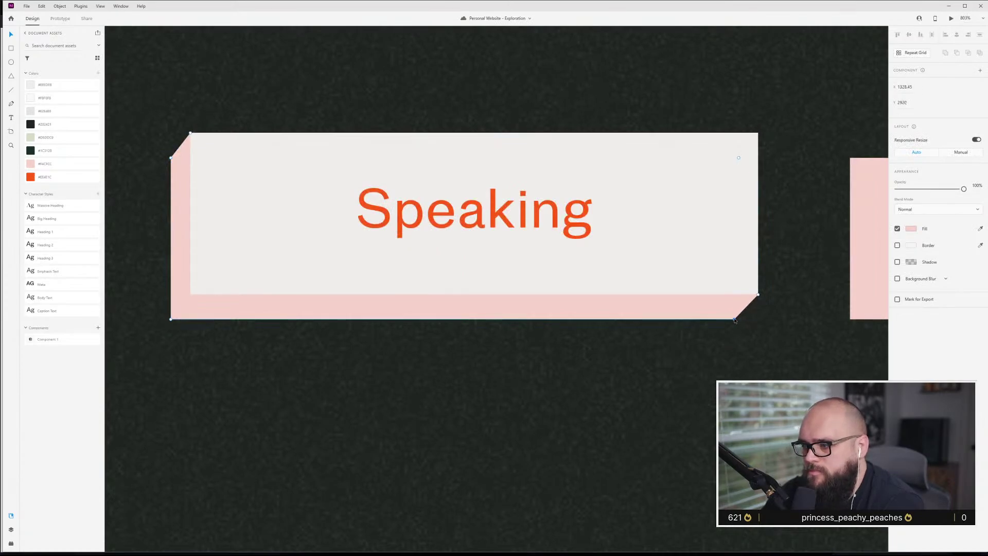
pyautogui.press('Escape')
# - Check the raised Speaking button alongside the neighbouring service buttons and save the document
pyautogui.scroll(-2, 304, 283)
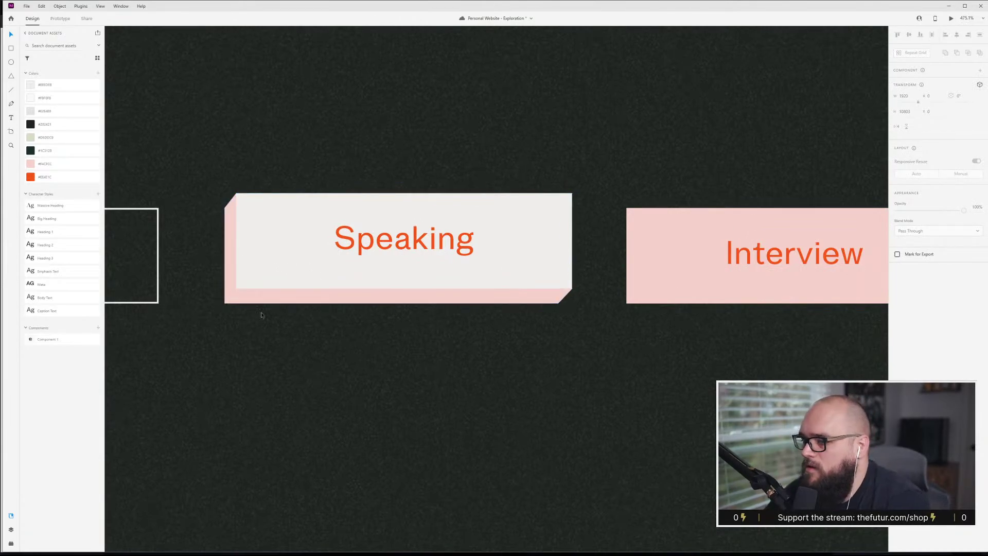
pyautogui.scroll(-10, 284, 348)
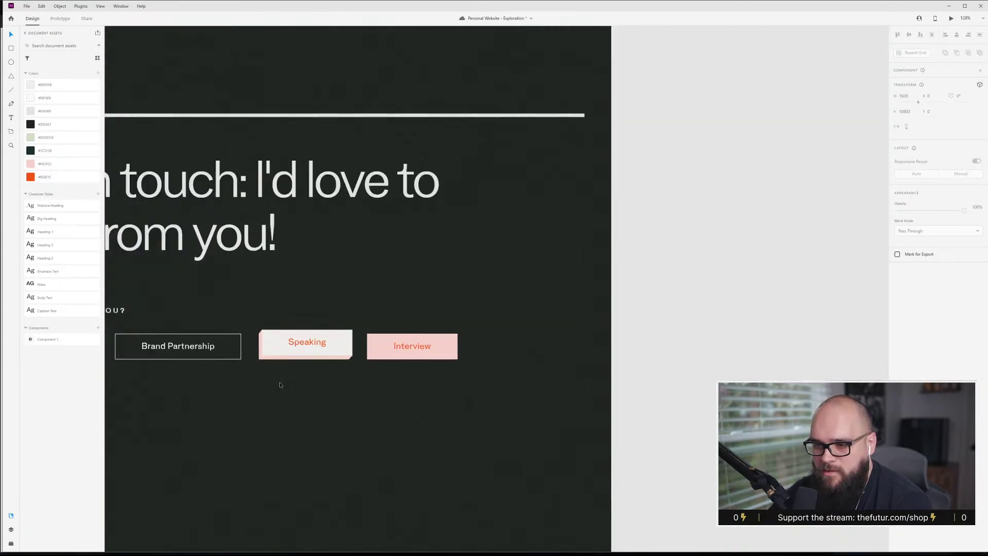
pyautogui.moveTo(218, 401); pyautogui.dragTo(493, 369)
pyautogui.scroll(5, 638, 339)
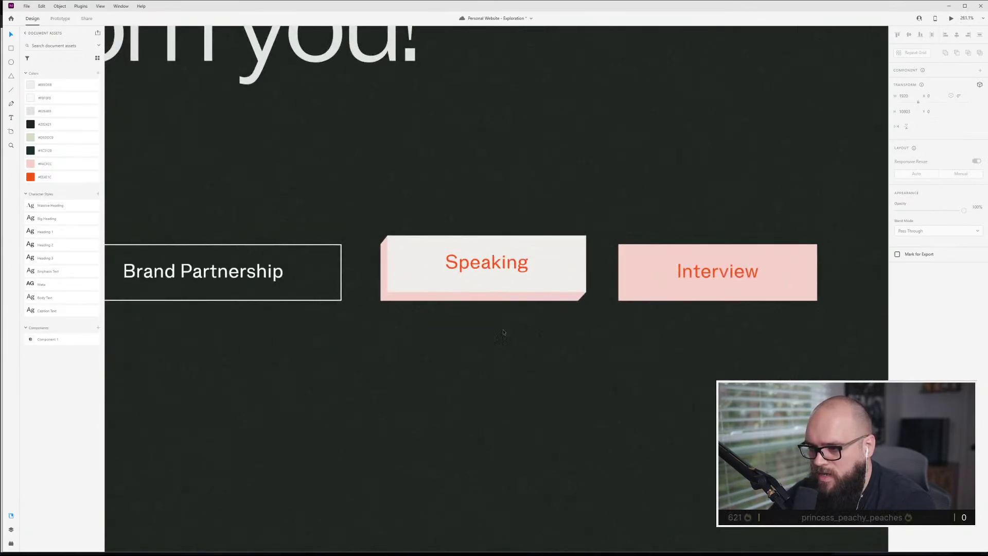
pyautogui.scroll(-5, 483, 324)
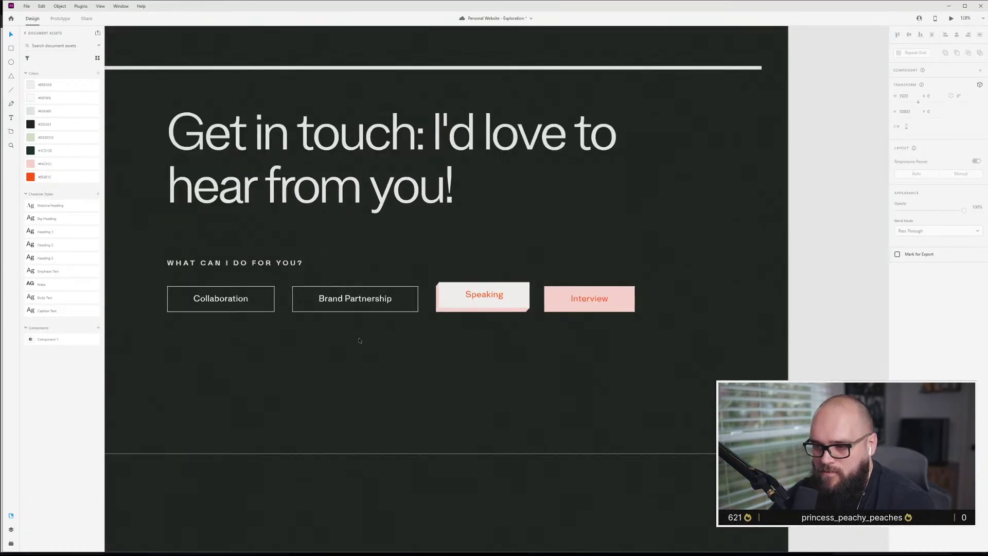
pyautogui.hotkey('ctrl', 's')
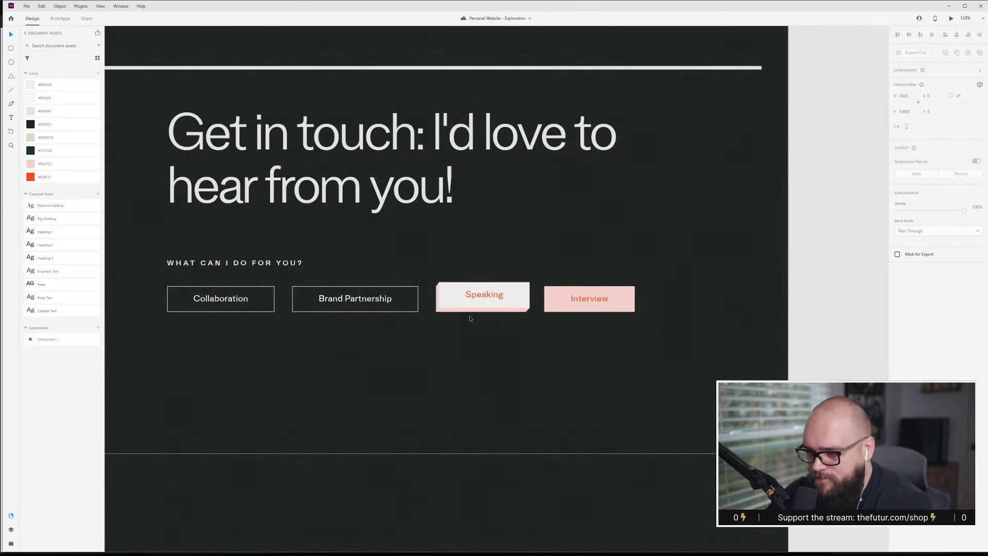
# - Duplicate the outlined Collaboration button straight below the original, at X 520, Y 3001
pyautogui.hscroll(-5, 484, 327)
pyautogui.scroll(-2, 484, 327)
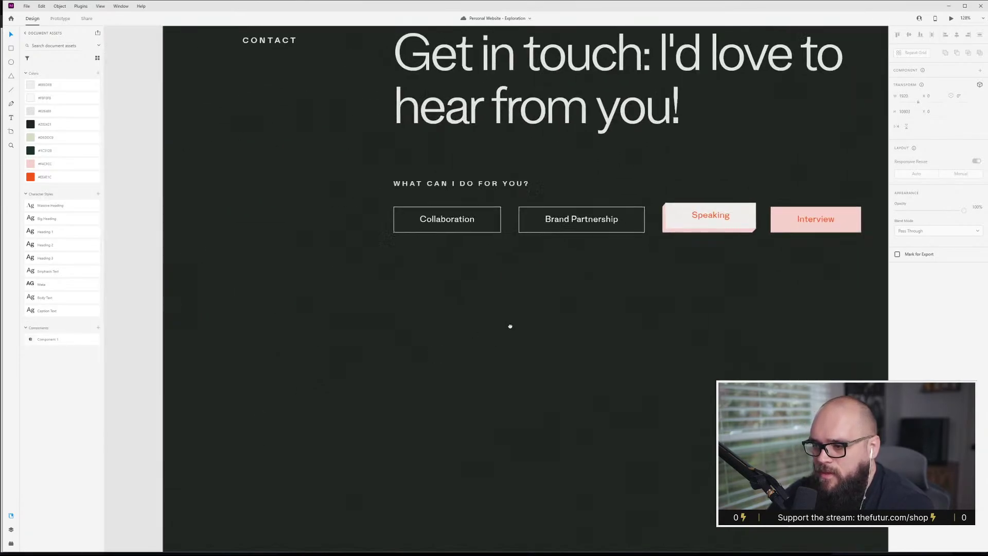
pyautogui.scroll(-5, 703, 316)
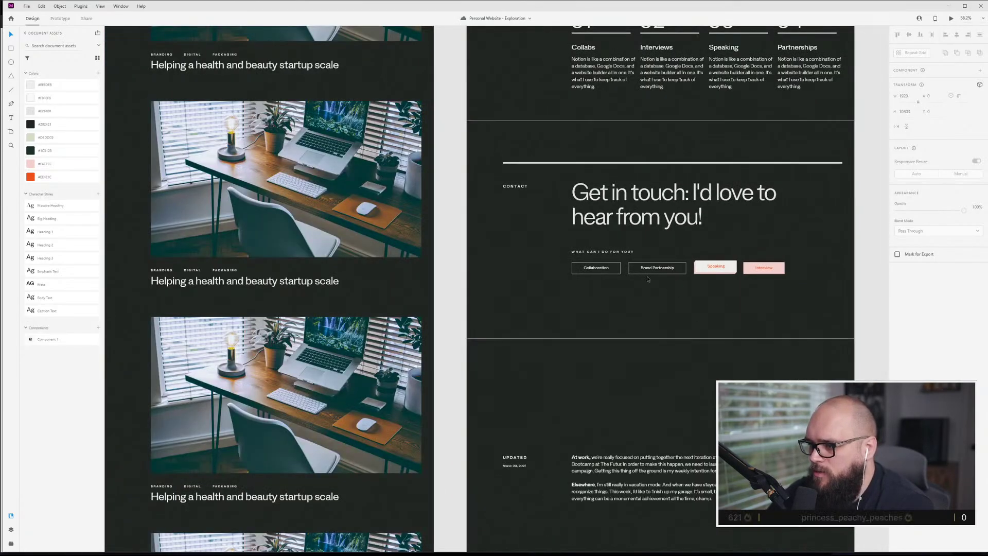
pyautogui.scroll(5, 683, 305)
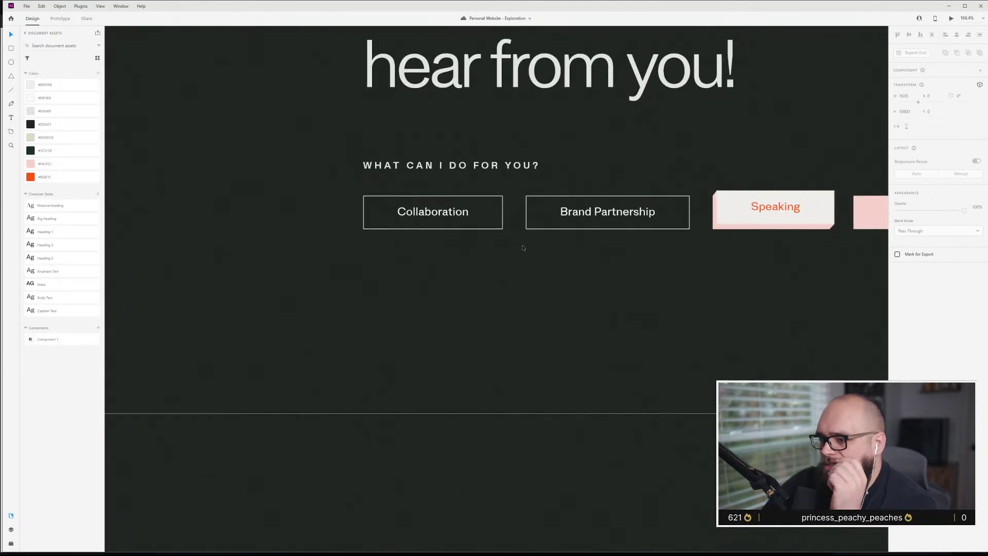
pyautogui.click(374, 198)
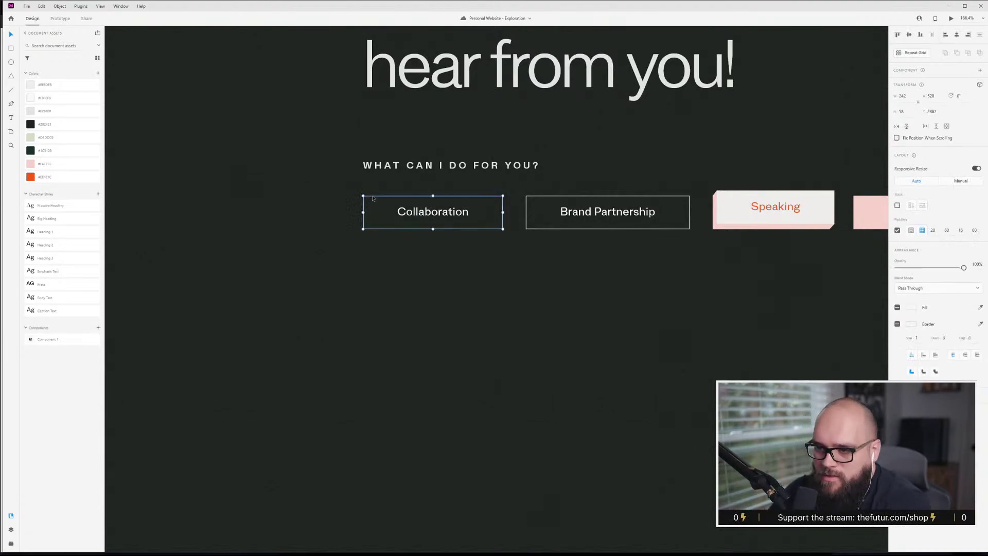
pyautogui.moveTo(374, 199); pyautogui.dragTo(369, 279)
pyautogui.press('Escape')
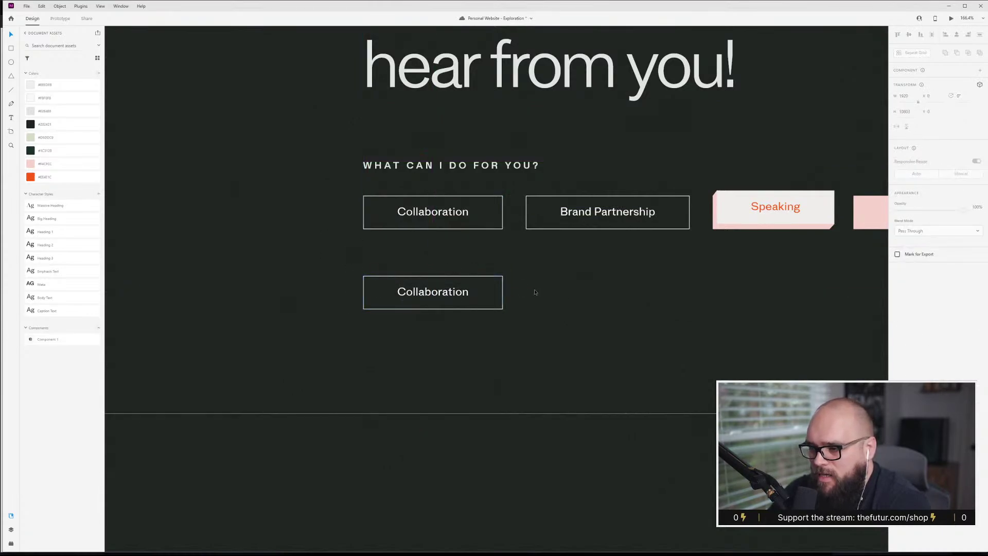
# - Stretch the outline of the lower Collaboration copy until its right side aligns with the Interview button's right edge
pyautogui.click(502, 292)
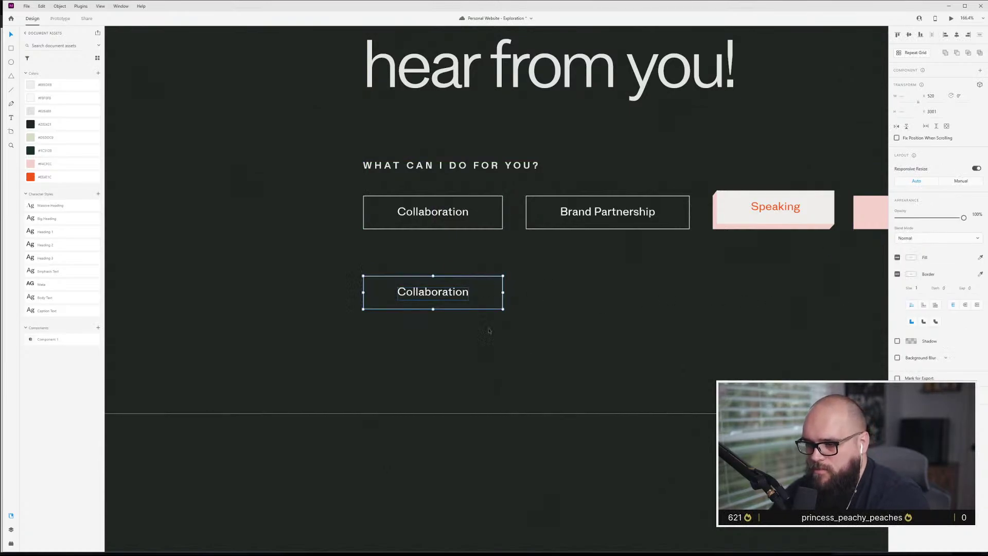
pyautogui.click(512, 324)
pyautogui.doubleClick(504, 293)
pyautogui.moveTo(504, 293); pyautogui.dragTo(886, 293)
pyautogui.scroll(-5, 698, 383)
pyautogui.hscroll(5, 698, 382)
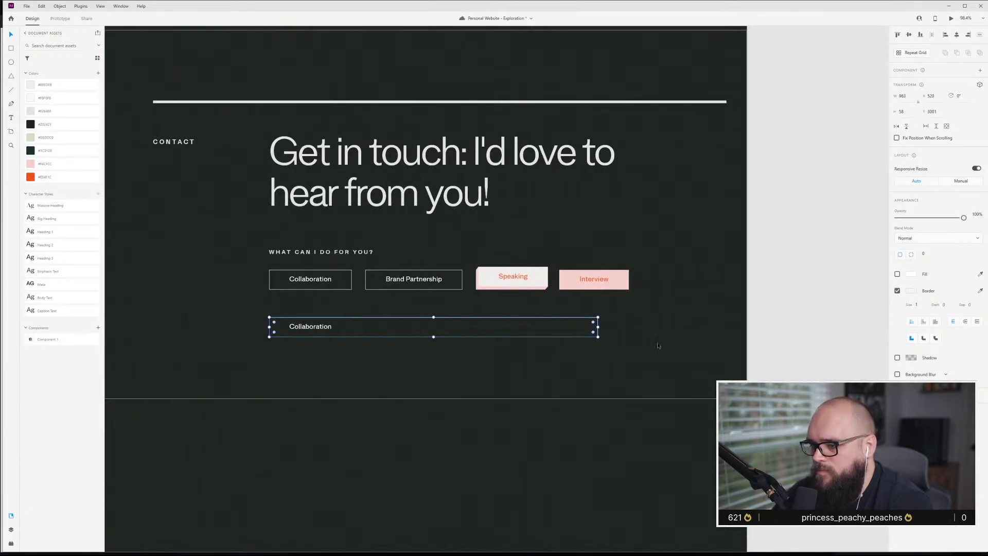
pyautogui.moveTo(601, 329); pyautogui.dragTo(630, 328)
pyautogui.press('Escape')
pyautogui.press('Escape')
# - Delete the stretched Collaboration copy below the service button row
pyautogui.scroll(3, 294, 320)
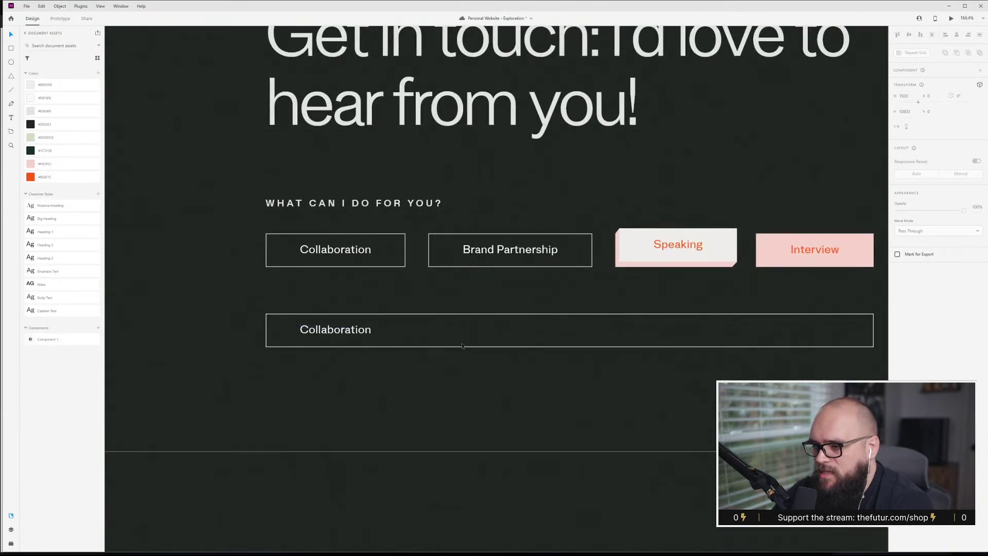
pyautogui.scroll(-2, 443, 352)
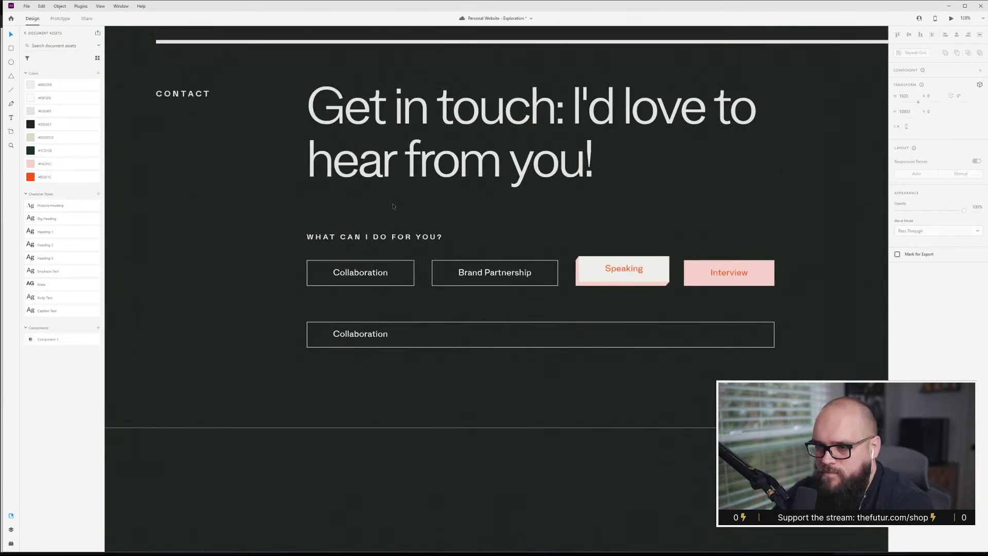
pyautogui.click(366, 322)
pyautogui.press('Delete')
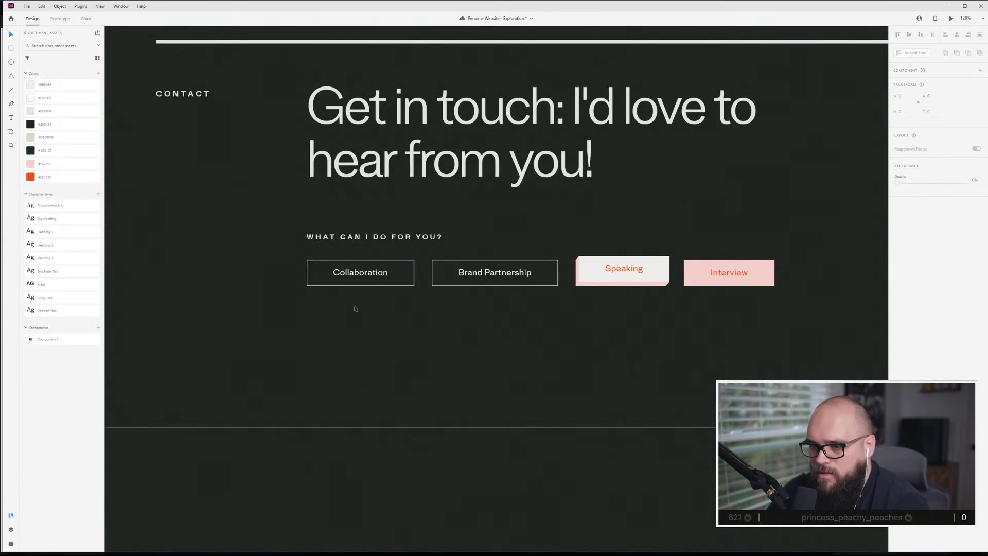
# - Check the text settings of the "What can I do for you?" label and the Collaboration button label
pyautogui.click(413, 238)
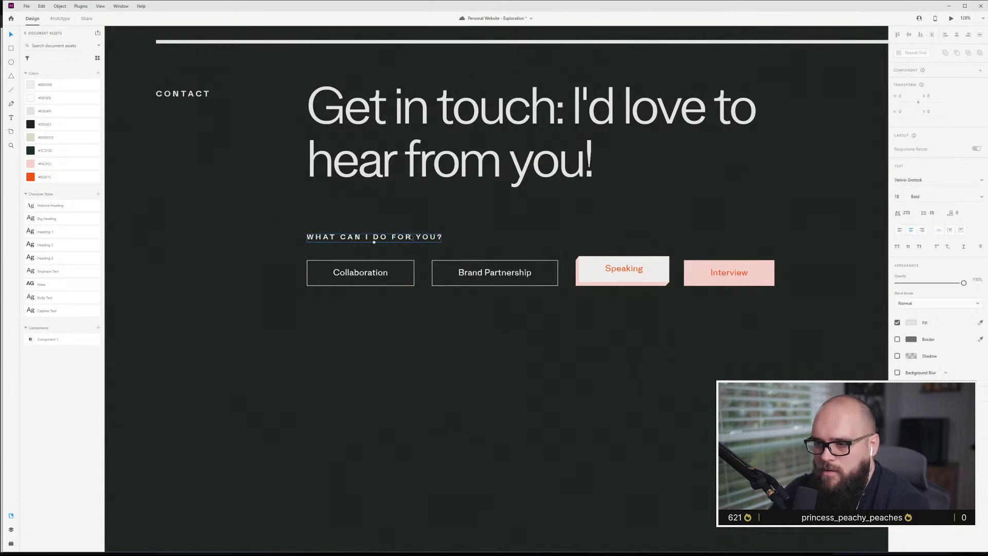
pyautogui.scroll(-3, 364, 335)
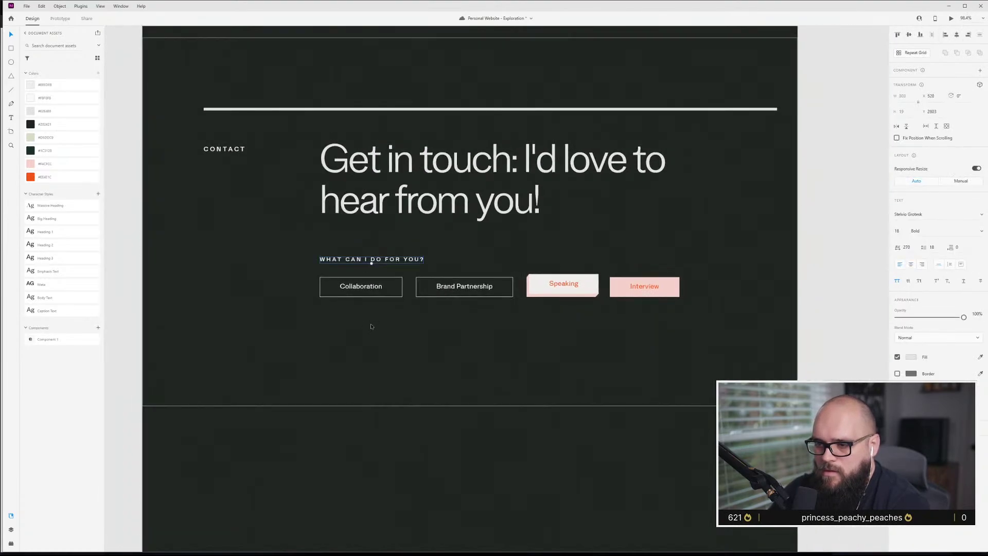
pyautogui.click(362, 284)
pyautogui.doubleClick(363, 286)
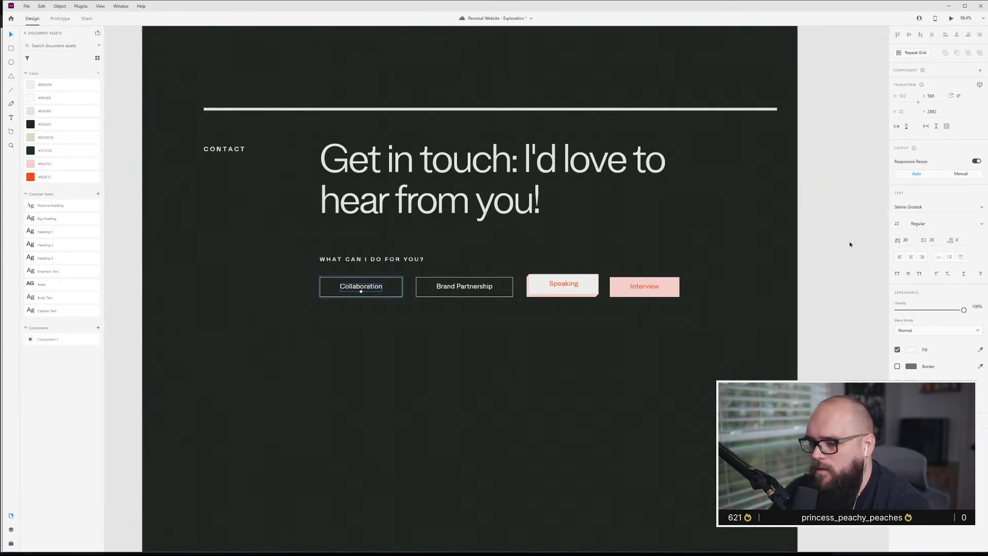
pyautogui.click(440, 369)
pyautogui.scroll(-2, 439, 369)
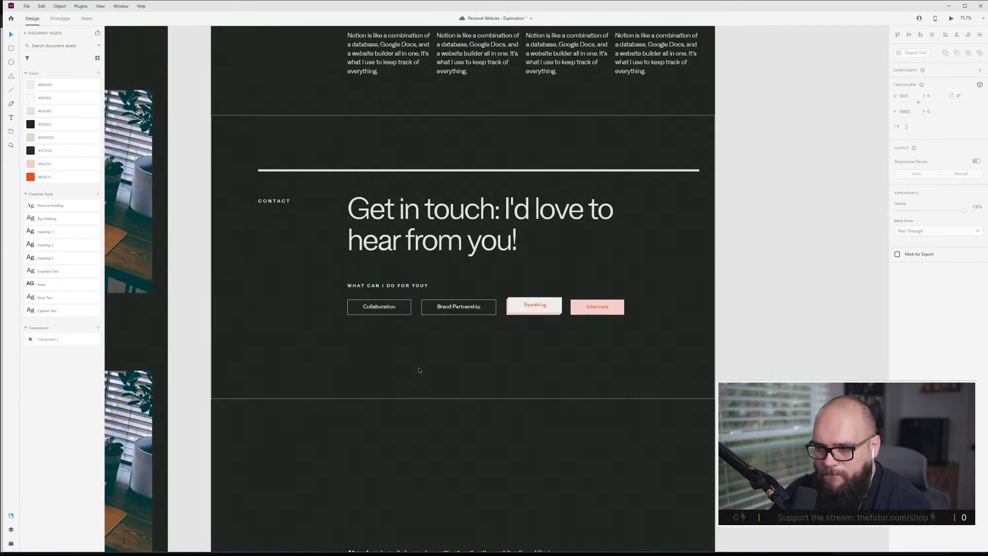
# - Draw a thin horizontal line about 816 wide below the service buttons, starting at X 520.5, Y 3105.5
pyautogui.scroll(4, 402, 370)
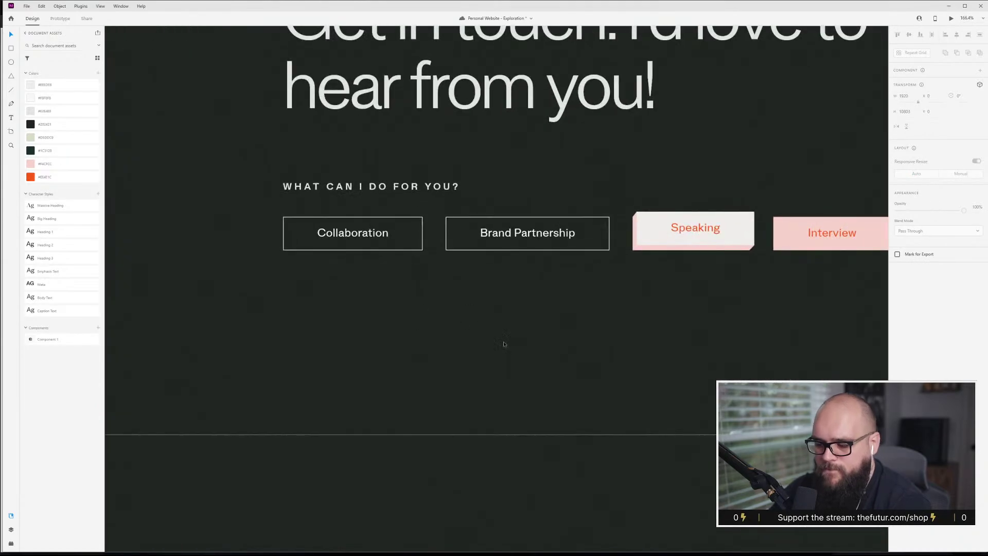
pyautogui.moveTo(281, 355); pyautogui.dragTo(458, 187)
pyautogui.moveTo(513, 379)
pyautogui.mouseDown()
pyautogui.moveTo(882, 357)
pyautogui.moveTo(734, 357)
pyautogui.moveTo(755, 356)
pyautogui.mouseUp()
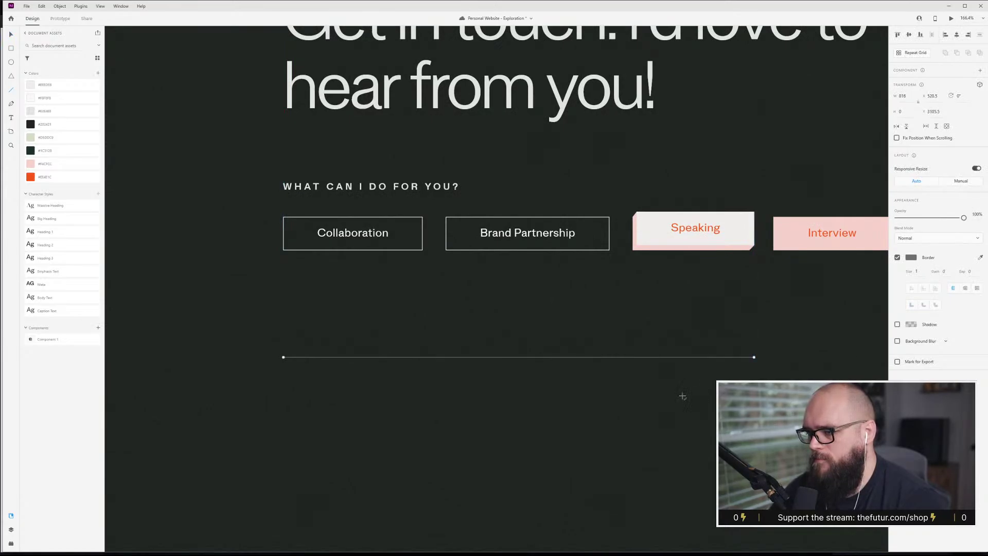
# - Shorten the horizontal line below the buttons to a width of 660, ending at the layout grid's column edge
pyautogui.scroll(-4, 682, 397)
pyautogui.hotkey('ctrl', 'shift', "'")
pyautogui.moveTo(711, 380); pyautogui.dragTo(670, 383)
pyautogui.hotkey('ctrl', 'shift', "'")
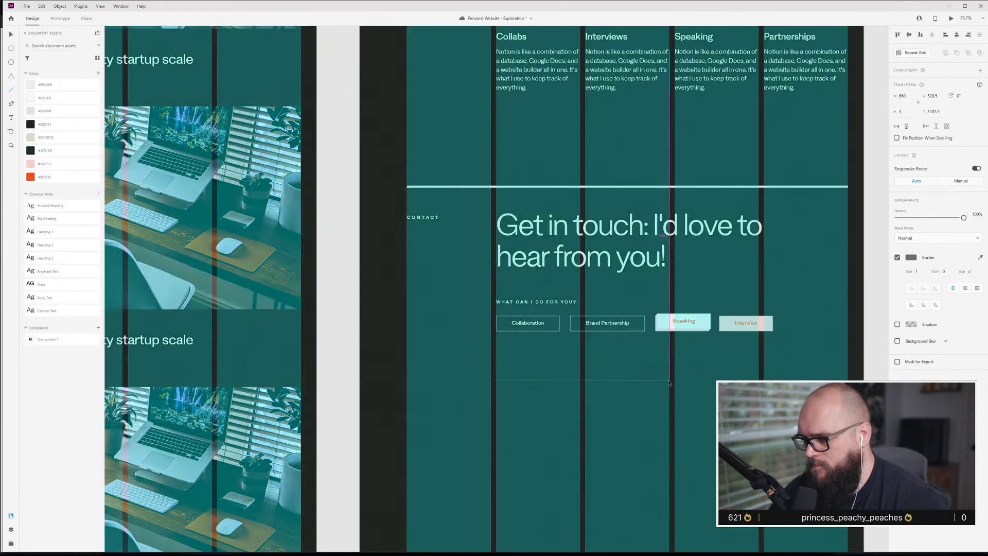
pyautogui.scroll(4, 679, 399)
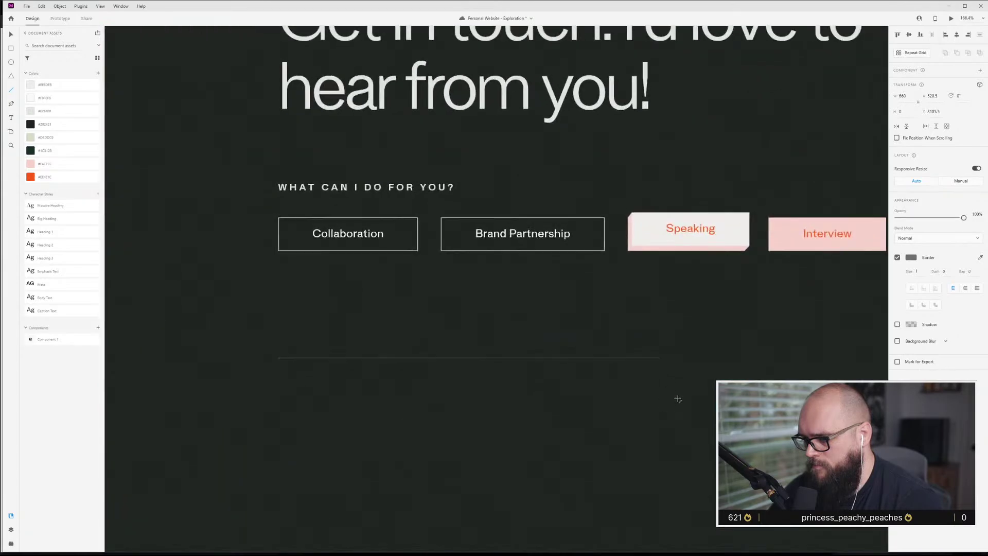
pyautogui.press('Escape')
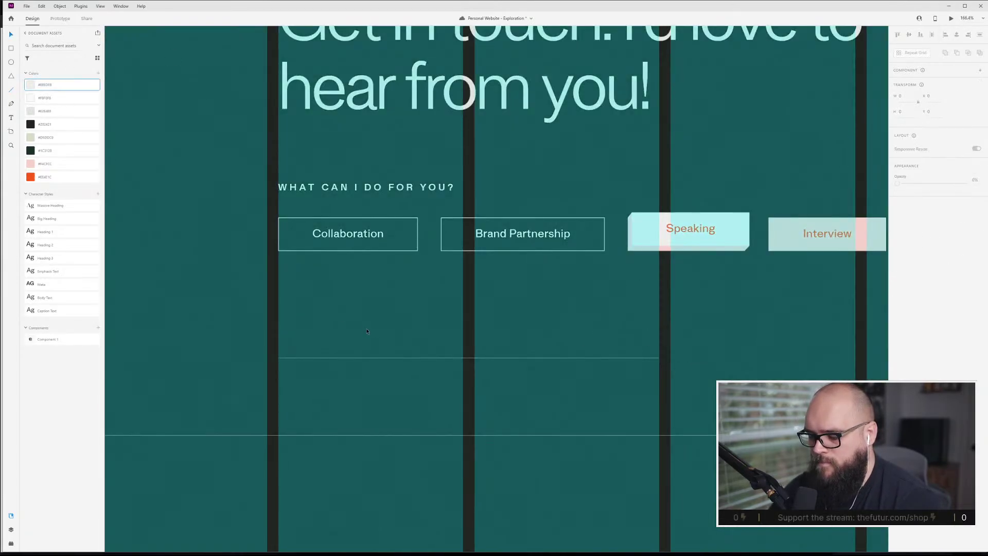
# - Recolour the horizontal line below the service buttons with the first off-white document colour and set its border size to 4
pyautogui.click(450, 358)
pyautogui.click(982, 258)
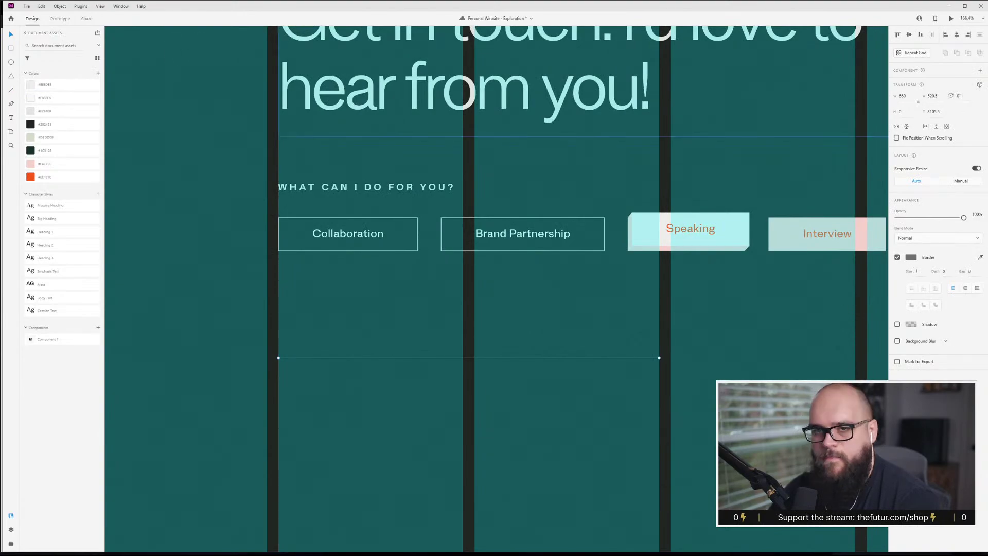
pyautogui.click(36, 88)
pyautogui.press('Escape')
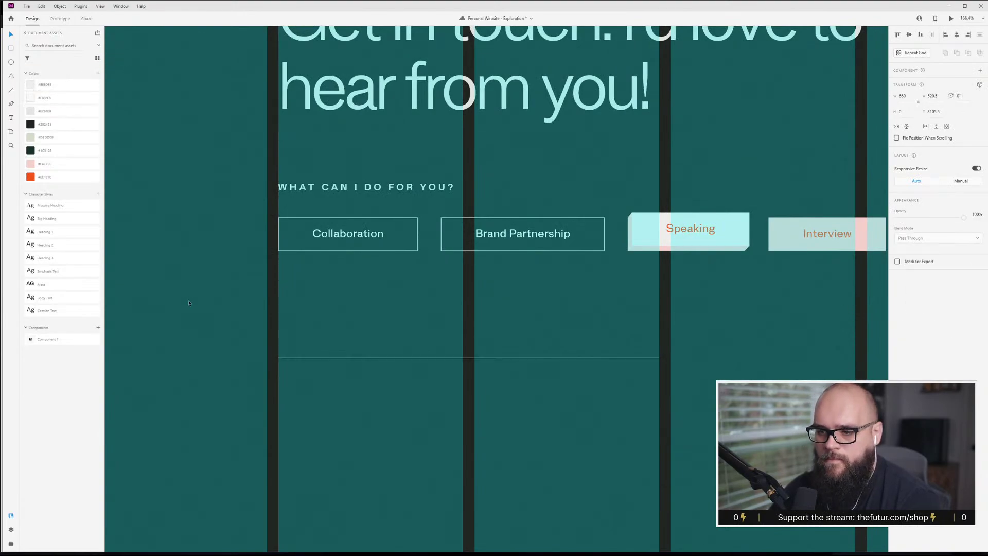
pyautogui.click(455, 357)
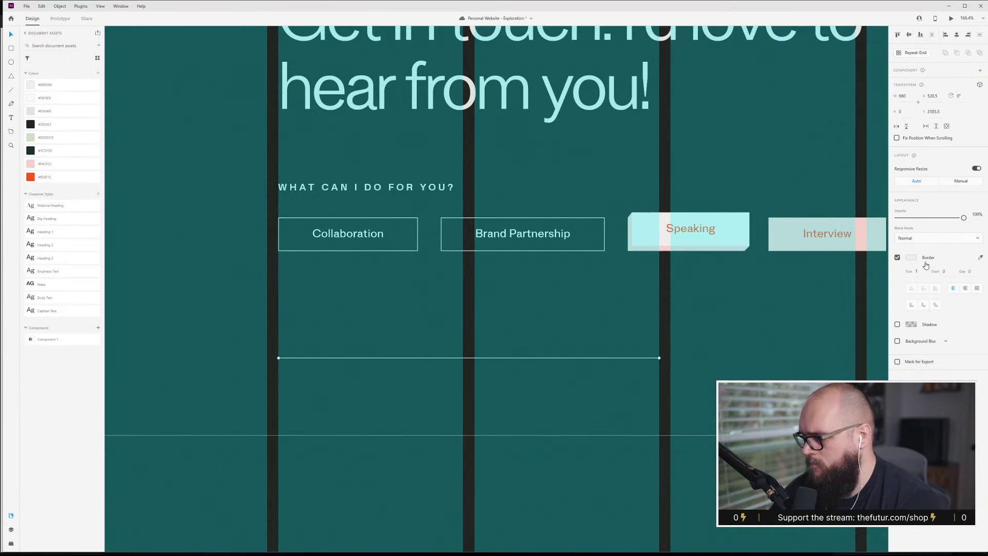
pyautogui.write('3')
pyautogui.press('Return')
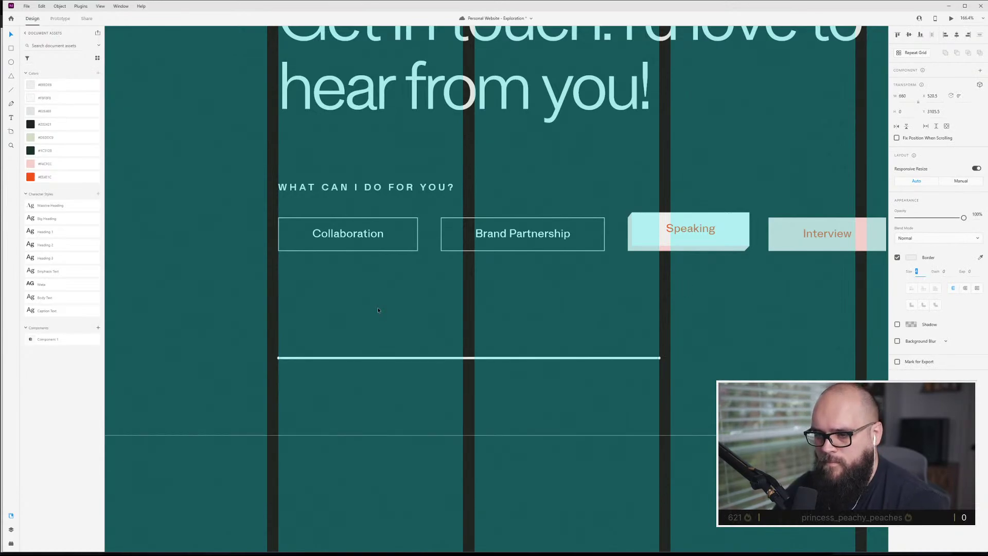
# - Hide the layout grid and move the horizontal line up closer to the service buttons, to Y 3060.5
pyautogui.press('Escape')
pyautogui.hotkey('ctrl', 'shift', "'")
pyautogui.scroll(-3, 406, 383)
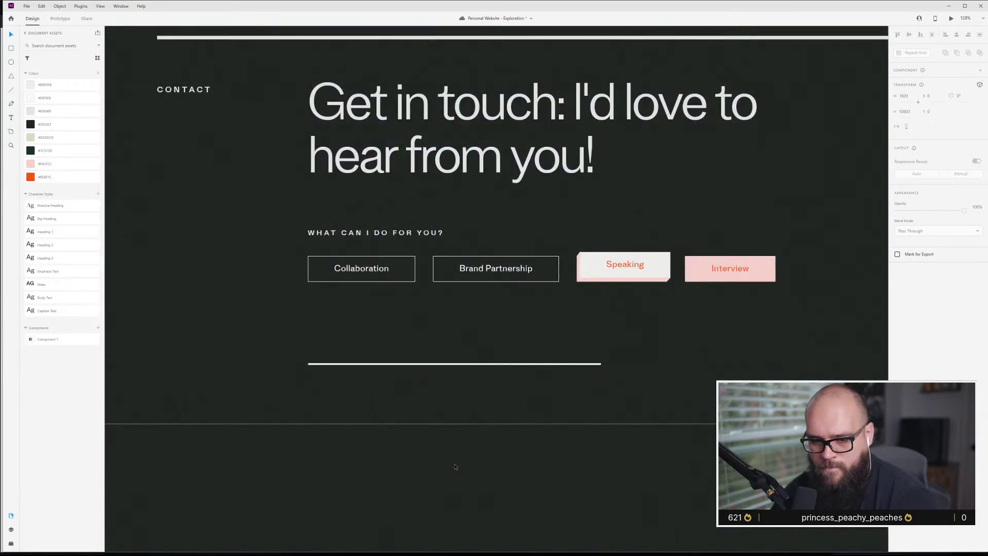
pyautogui.scroll(-1, 458, 461)
pyautogui.click(534, 315)
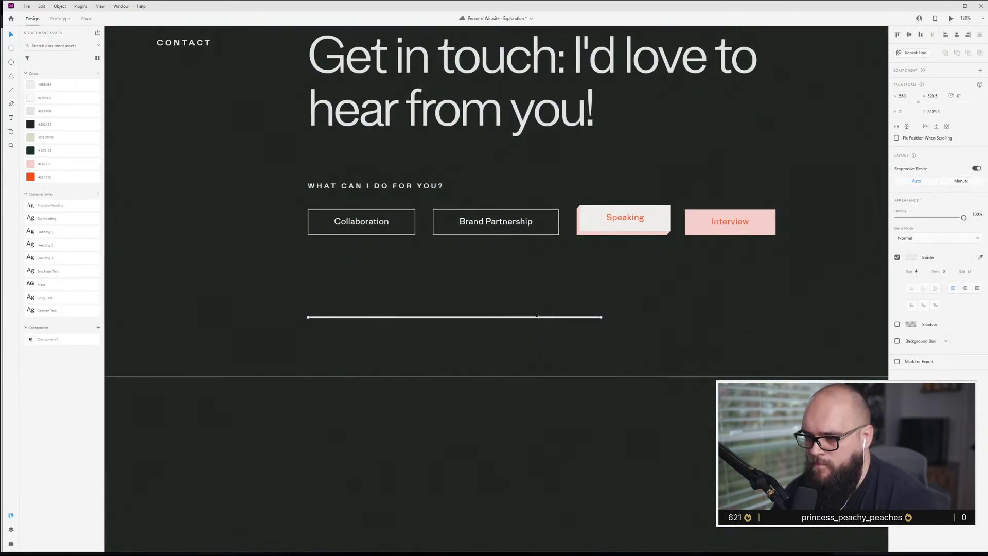
pyautogui.moveTo(561, 321); pyautogui.dragTo(559, 319)
pyautogui.press('Down')
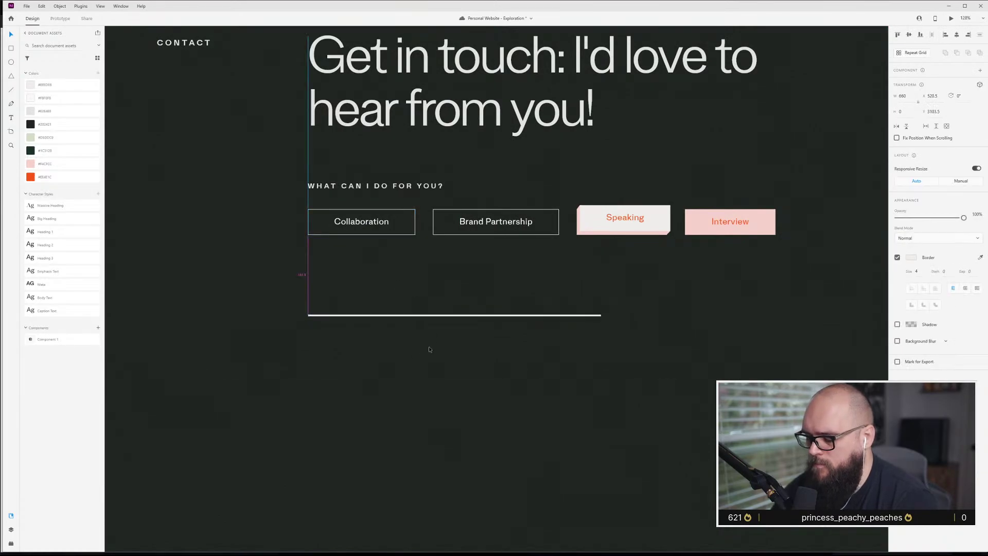
pyautogui.hotkey('shift', 'Up')
pyautogui.hotkey('shift', 'Up')
pyautogui.press('Up')
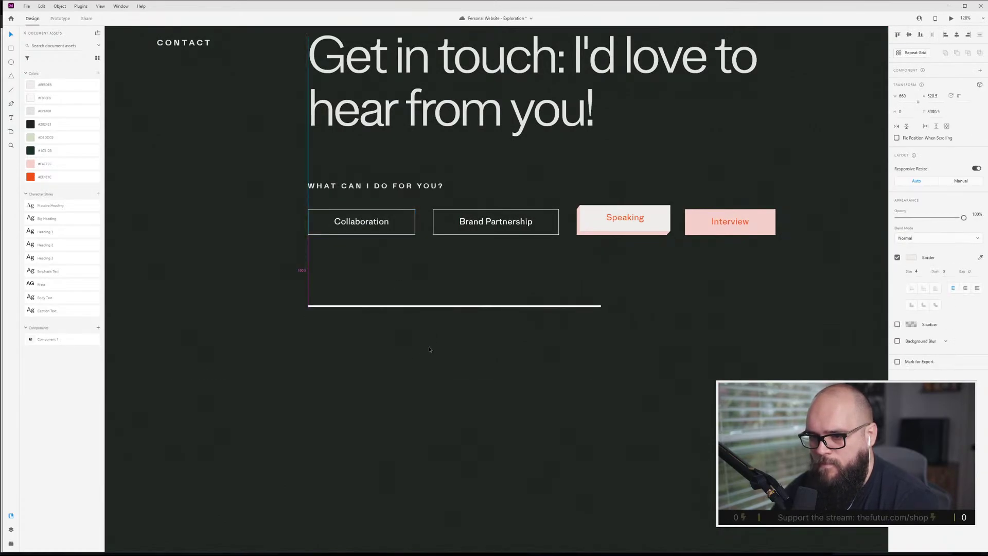
pyautogui.hotkey('shift', 'Up')
pyautogui.hotkey('shift', 'Up')
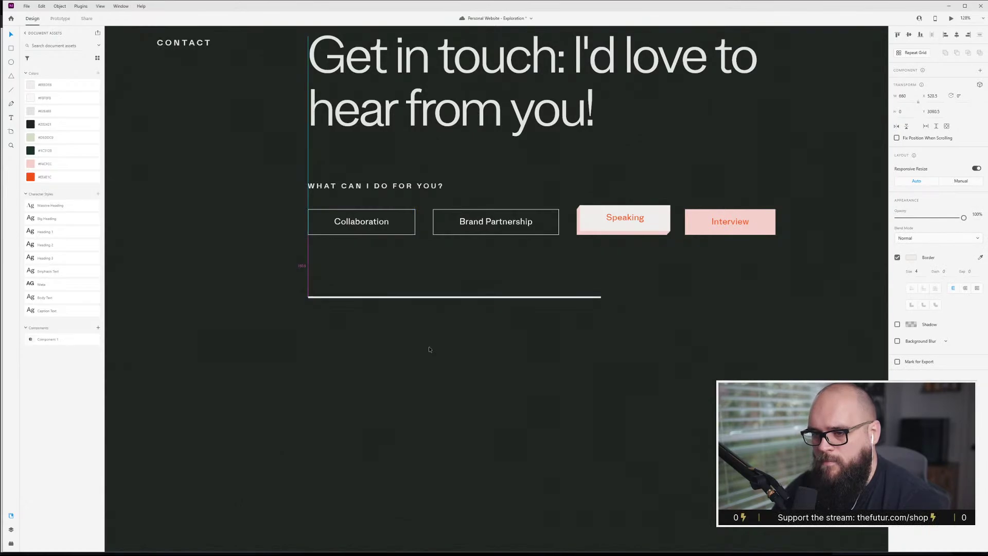
pyautogui.press('Escape')
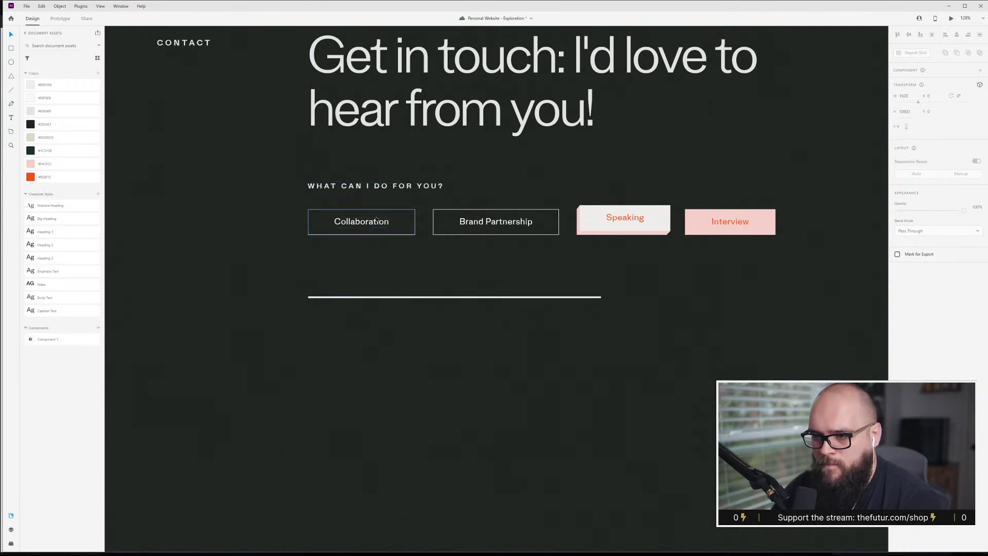
# - Add the text "Your Name" below the line, using the Body Text style and the first off-white document colour
pyautogui.doubleClick(377, 227)
pyautogui.press('alt')
pyautogui.click(244, 251)
pyautogui.press('t')
pyautogui.click(351, 346)
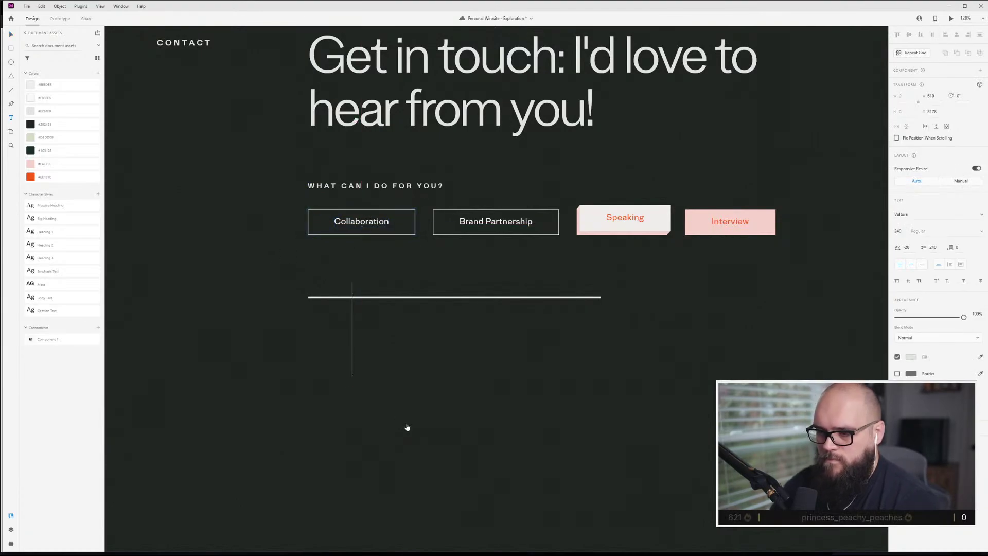
pyautogui.write('Your')
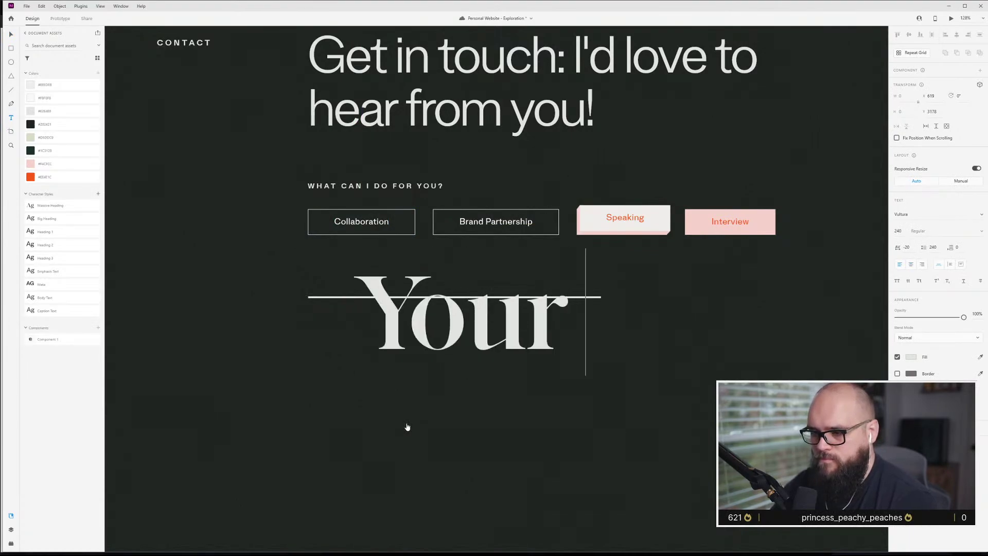
pyautogui.write(' Name')
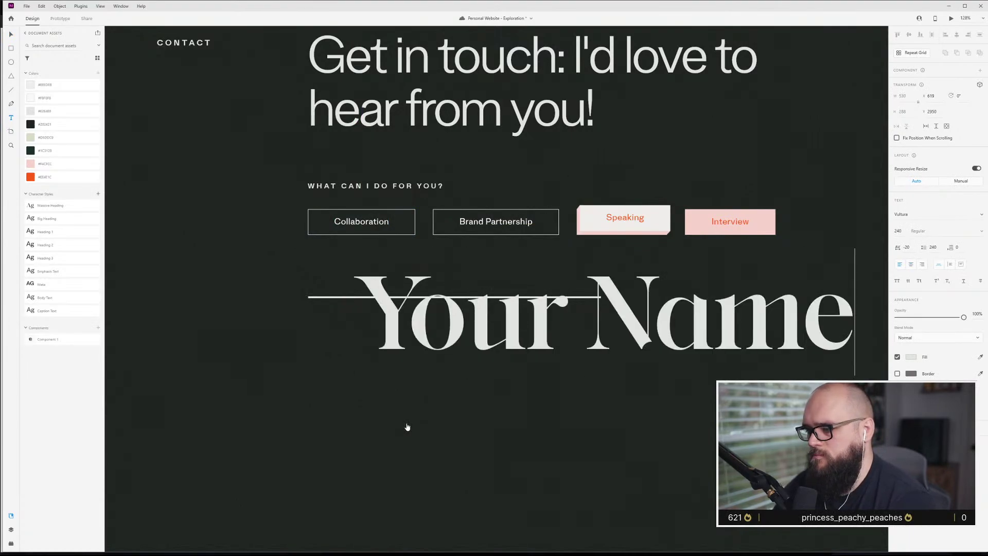
pyautogui.press('Escape')
pyautogui.click(51, 298)
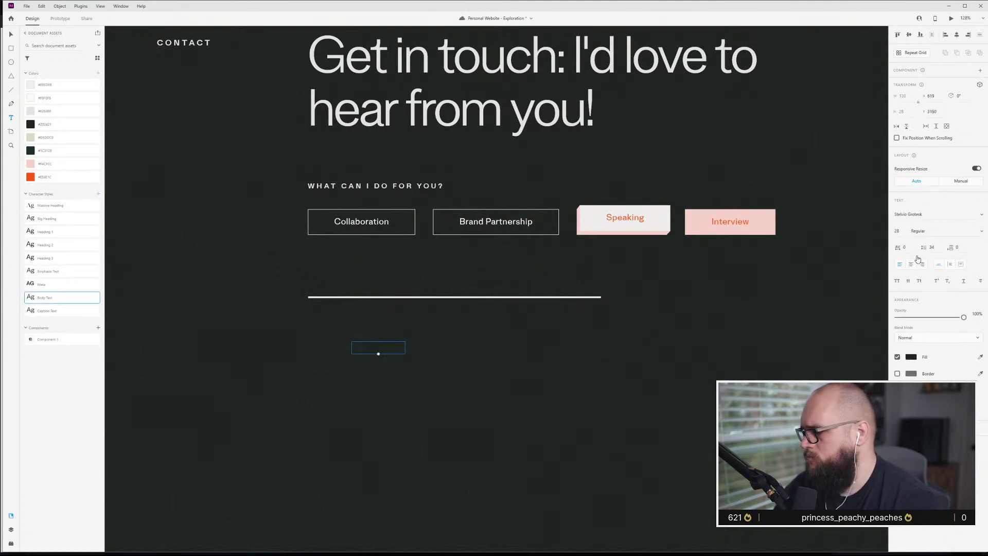
pyautogui.click(45, 84)
# - Place the "Your Name" label just above the start of the line at Y 3012, and duplicate label and line beside them
pyautogui.click(392, 361)
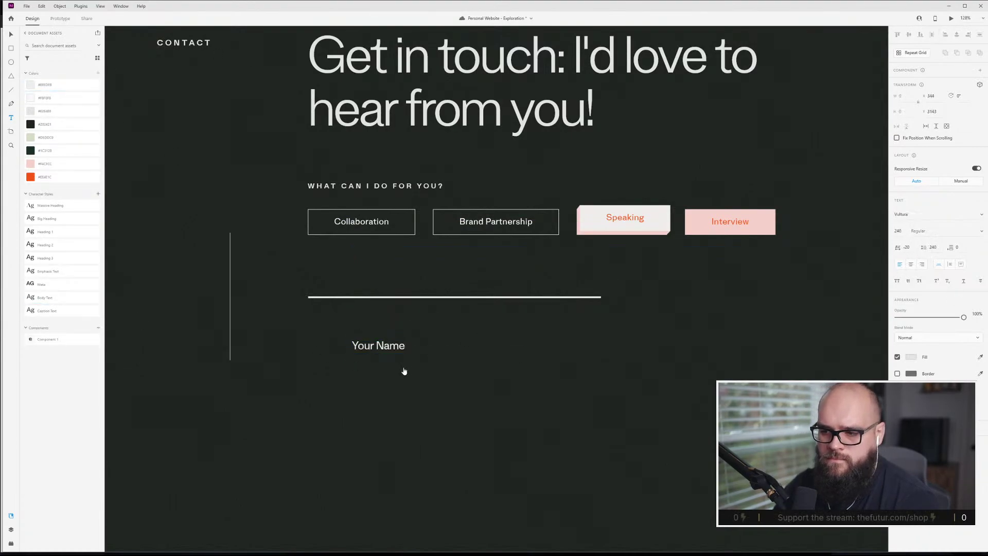
pyautogui.click(390, 345)
pyautogui.moveTo(390, 347); pyautogui.dragTo(352, 281)
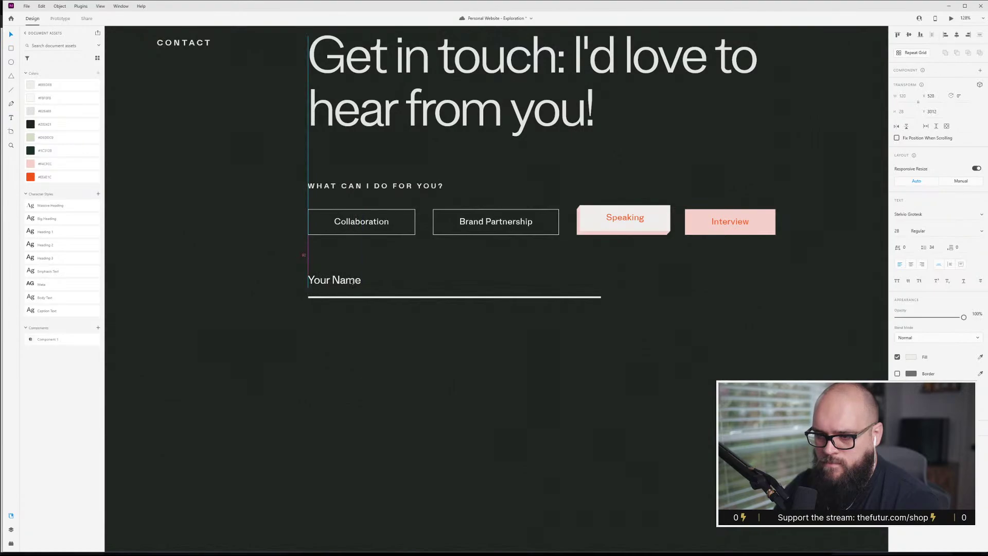
pyautogui.moveTo(450, 320); pyautogui.dragTo(644, 282)
# - Set the position of the first field's line to X 520 and Y 3060
pyautogui.click(591, 323)
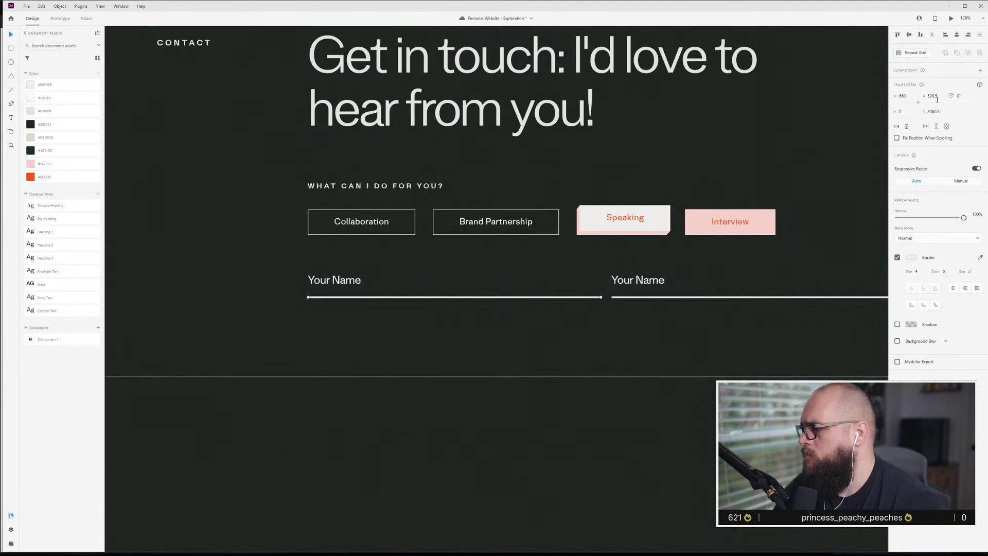
pyautogui.click(341, 303)
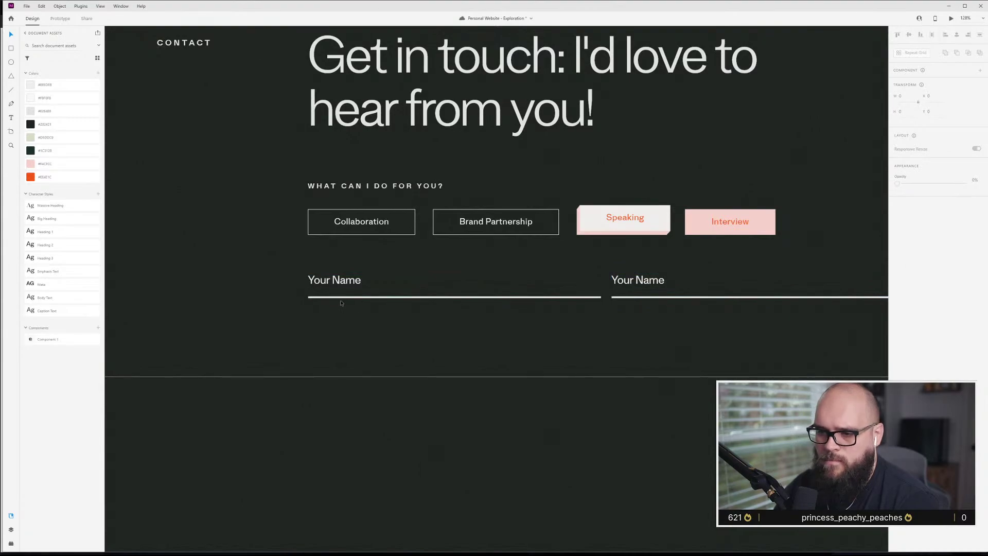
pyautogui.click(440, 335)
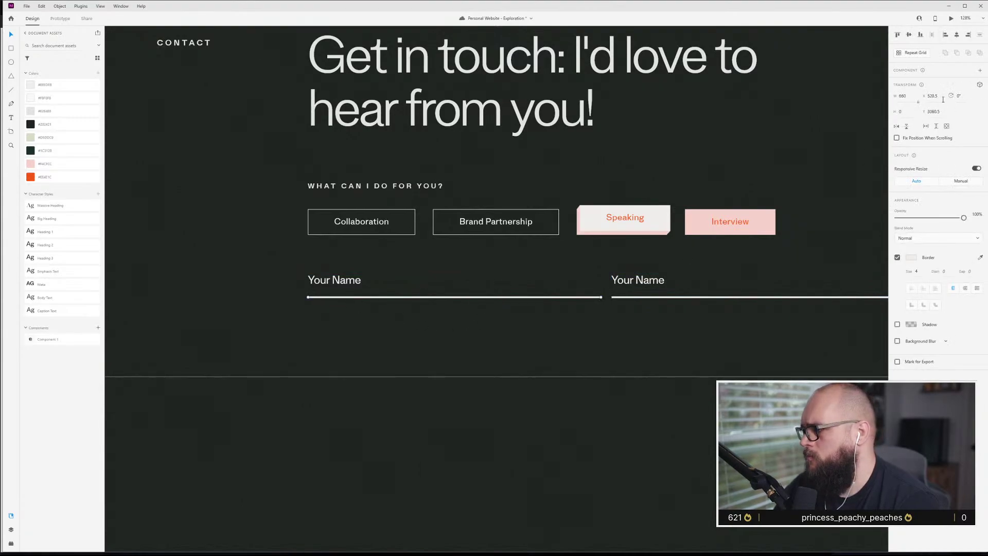
pyautogui.press('Return')
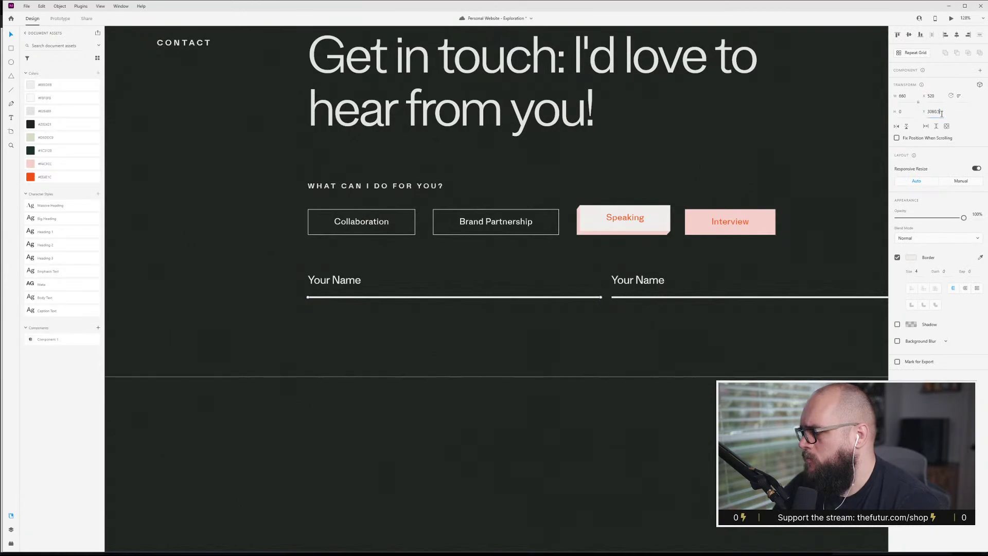
pyautogui.press('Return')
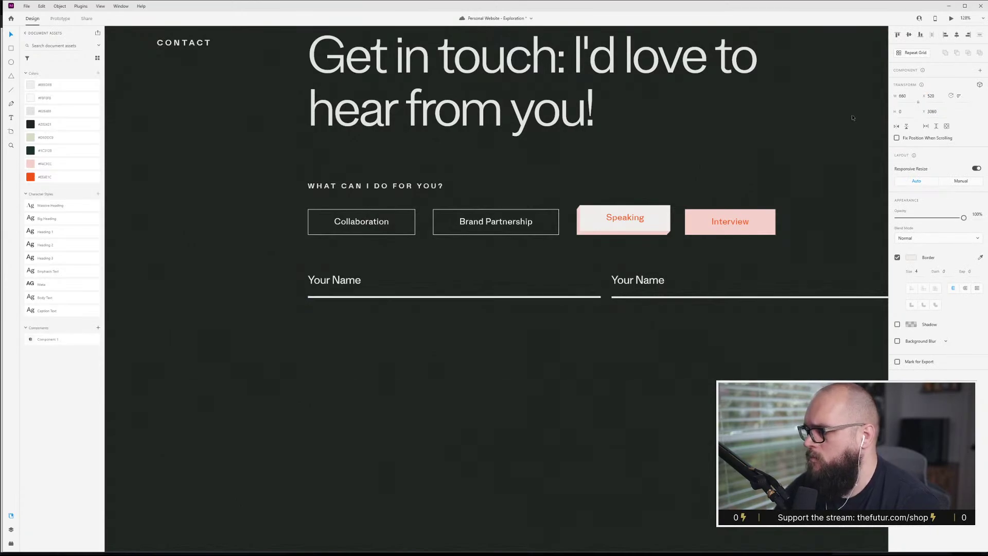
# - Replace the second field with a fresh duplicate of the "Your Name" label and line, starting at X 1220
pyautogui.click(673, 296)
pyautogui.press('Delete')
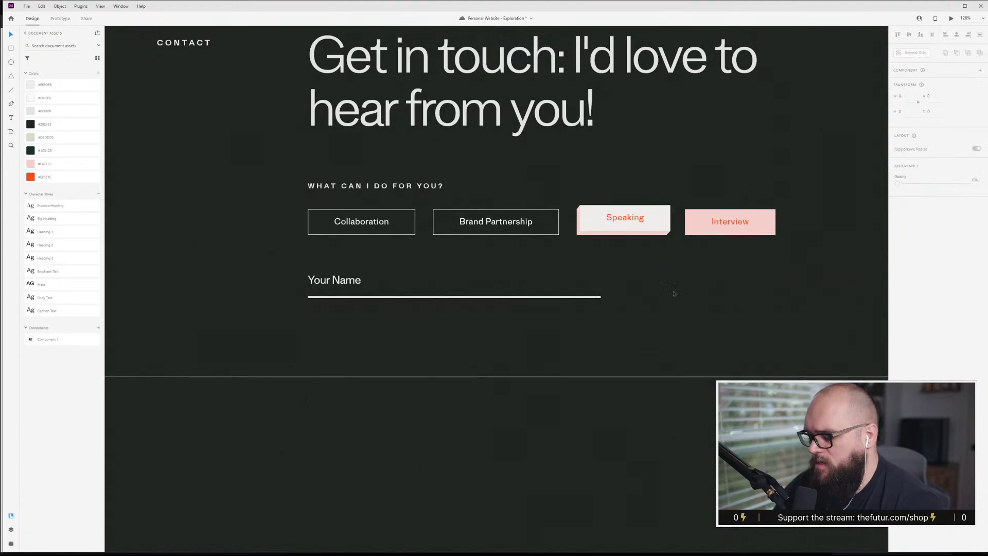
pyautogui.click(339, 286)
pyautogui.moveTo(340, 286); pyautogui.dragTo(649, 285)
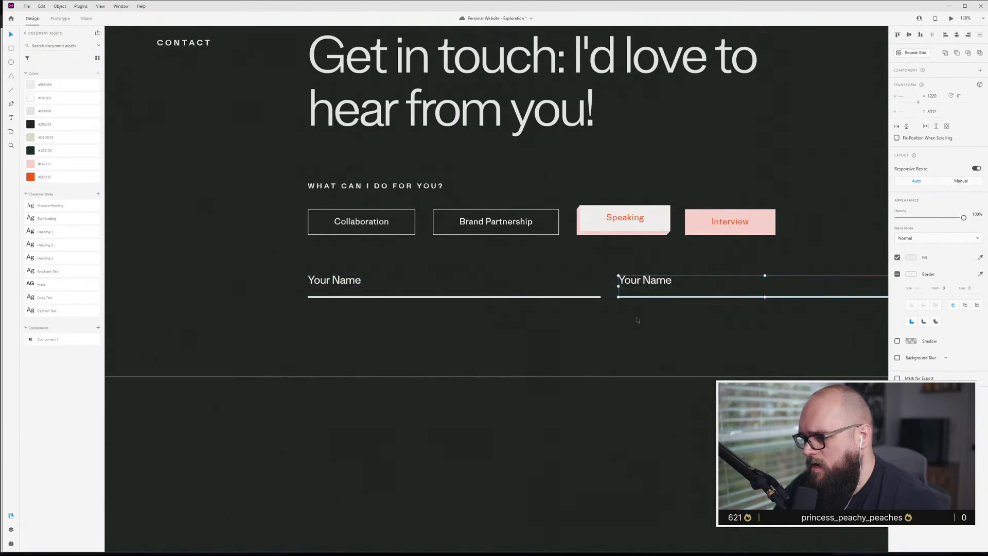
# - Show the layout grid and shorten the first field's line to a width of about 577
pyautogui.moveTo(803, 328); pyautogui.dragTo(612, 342)
pyautogui.scroll(3, 305, 353)
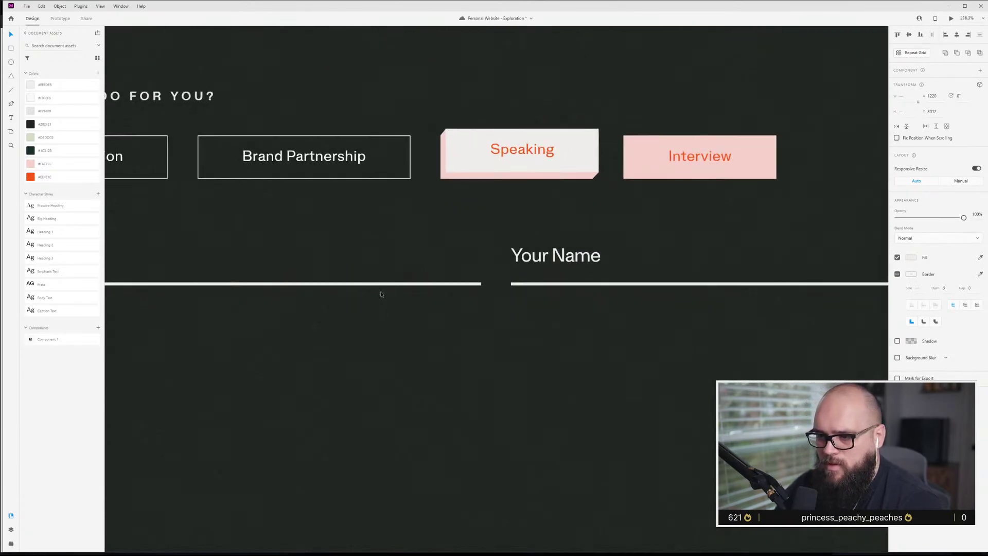
pyautogui.hotkey('ctrl', 'shift', "'")
pyautogui.hotkey('ctrl', 'g')
pyautogui.click(442, 284)
pyautogui.moveTo(482, 287); pyautogui.dragTo(394, 292)
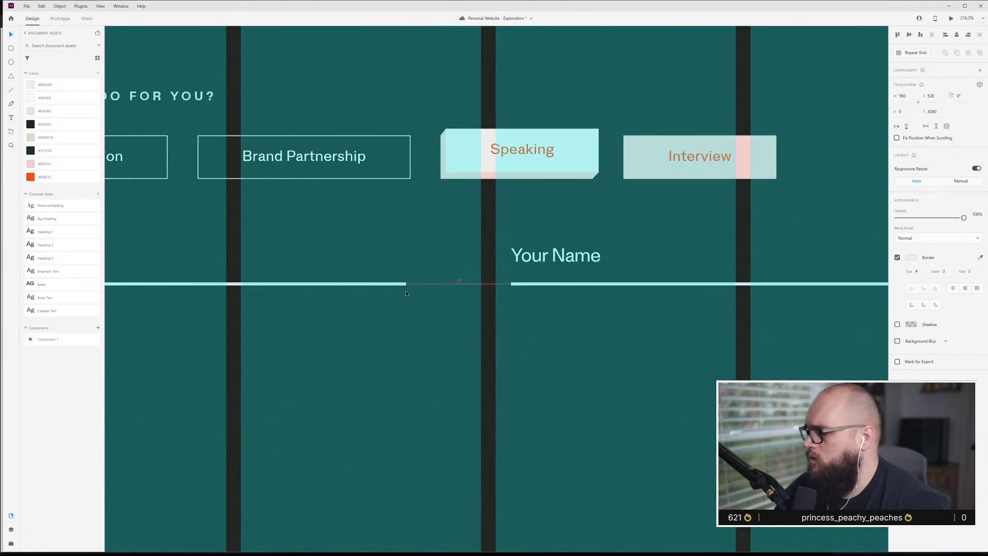
pyautogui.moveTo(364, 294); pyautogui.dragTo(424, 284)
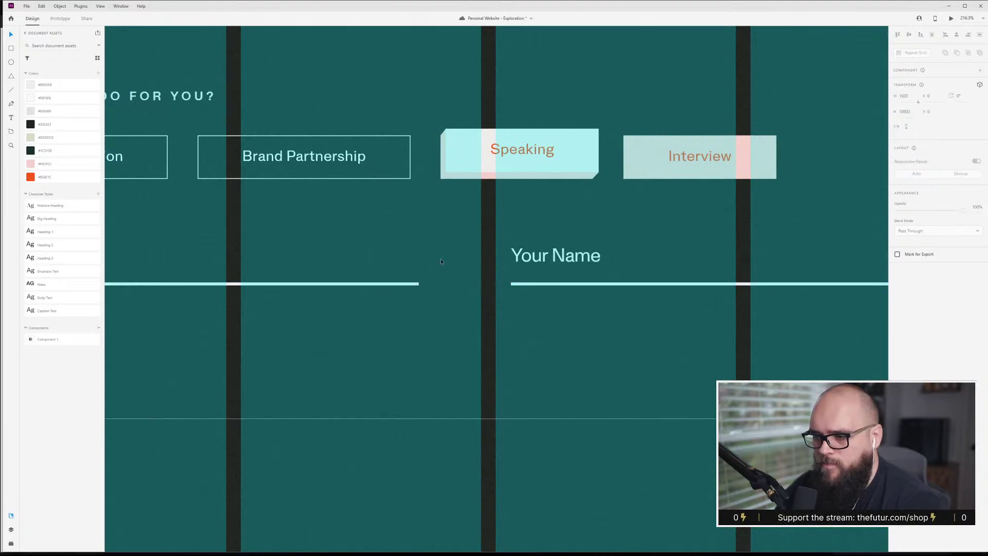
# - Move the second "Your Name" field to the starting edge of the fourth grid column, at X 1200
pyautogui.click(546, 256)
pyautogui.moveTo(551, 257); pyautogui.dragTo(536, 257)
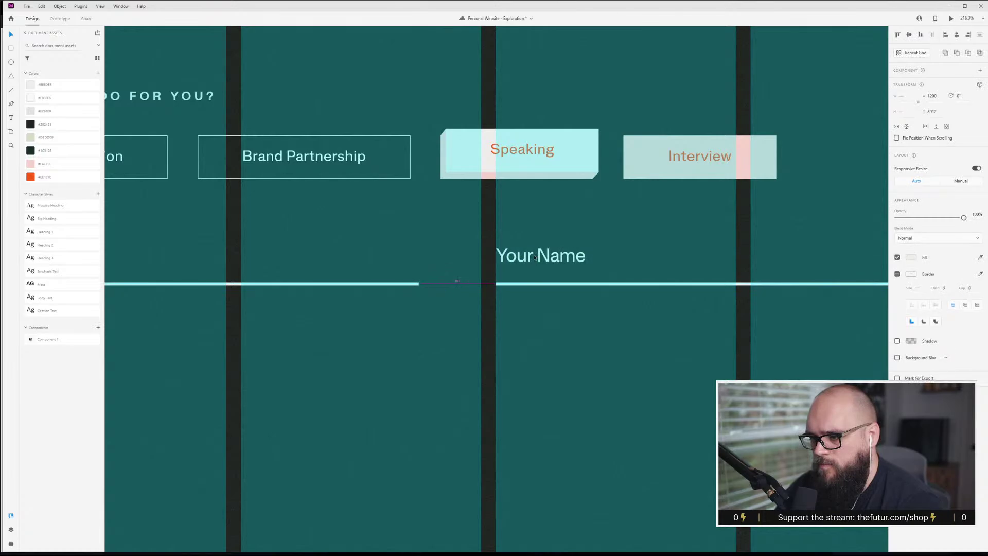
pyautogui.scroll(-5, 510, 338)
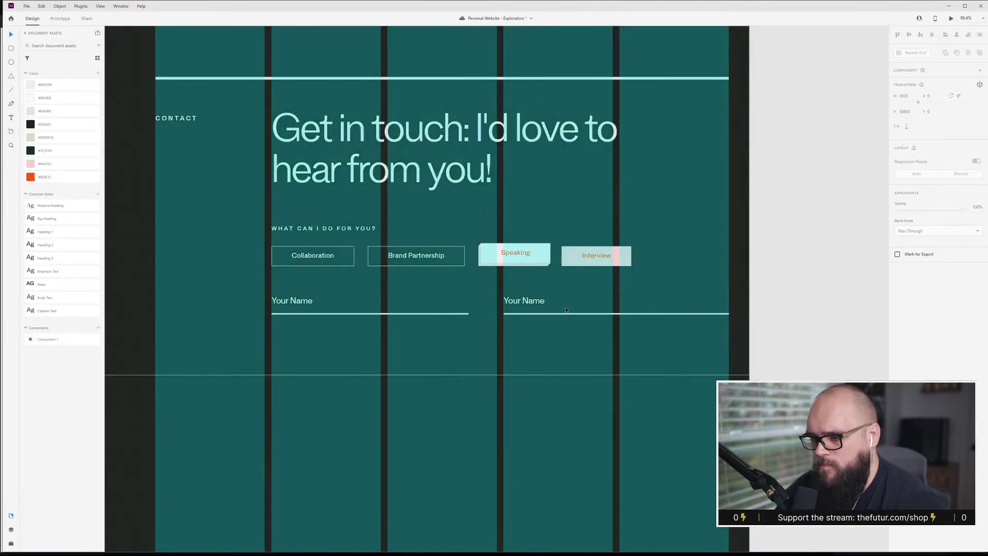
# - Replace the longer second field with a duplicate of the shortened "Your Name" field, aligned to the fourth grid column at X 1200
pyautogui.click(646, 313)
pyautogui.press('Delete')
pyautogui.moveTo(296, 301); pyautogui.dragTo(521, 301)
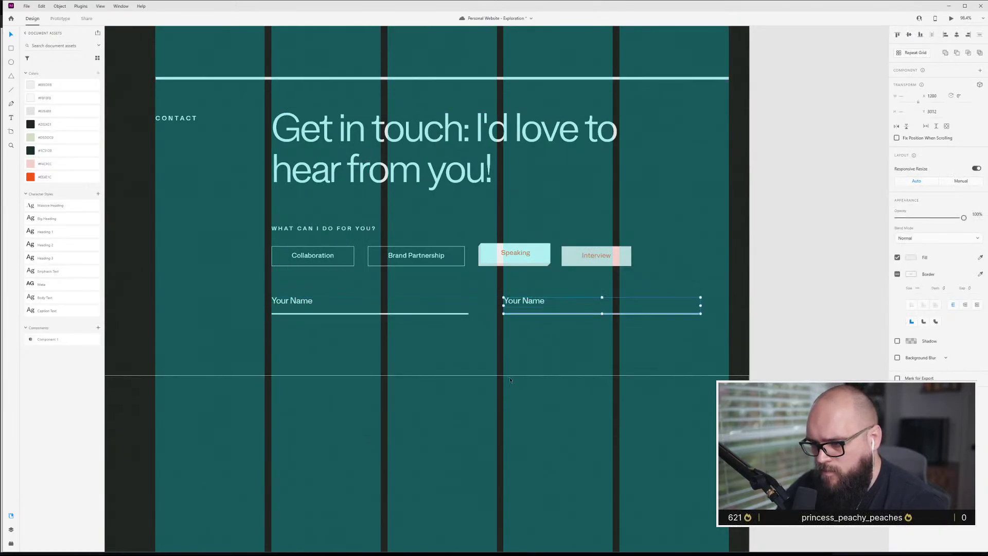
pyautogui.click(427, 375)
pyautogui.hotkey('ctrl', 'shift', "'")
pyautogui.scroll(2, 428, 374)
pyautogui.hotkey('ctrl', 'shift', "'")
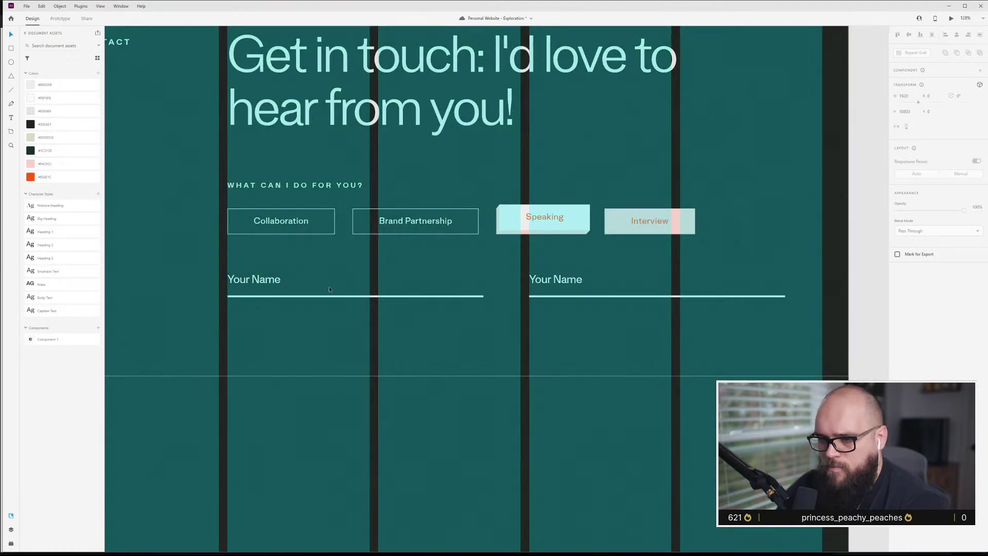
pyautogui.doubleClick(439, 289)
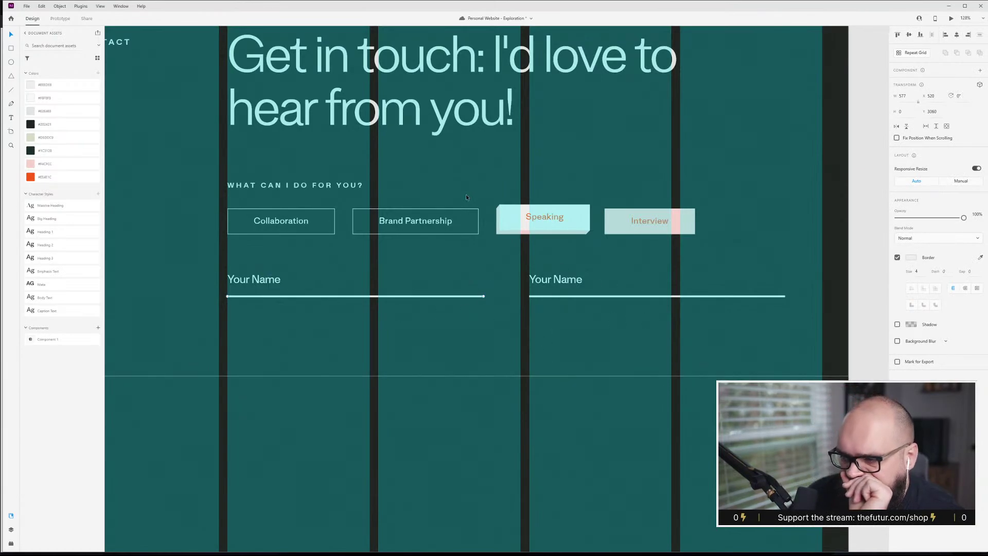
# - Change the Brand Partnership button's label to "Partnerships" and move the button closer to Collaboration, at X 792, Y 2882
pyautogui.doubleClick(415, 225)
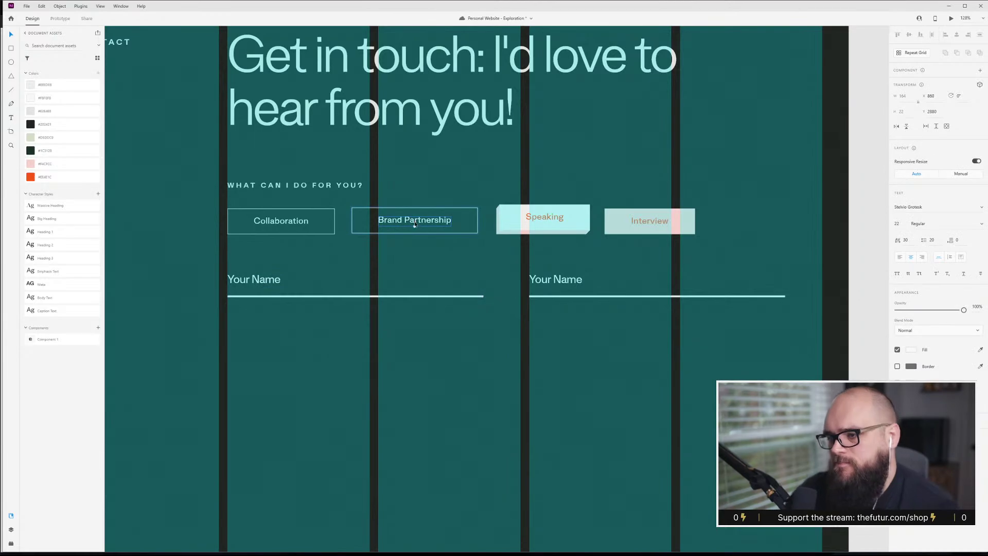
pyautogui.doubleClick(416, 224)
pyautogui.hotkey('ctrl', 'a')
pyautogui.write('Partnerships')
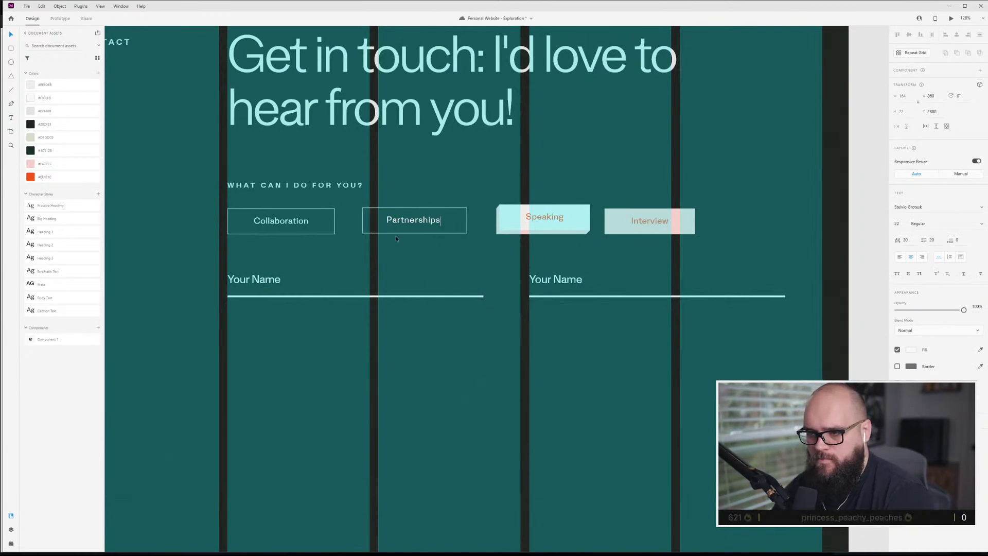
pyautogui.click(460, 190)
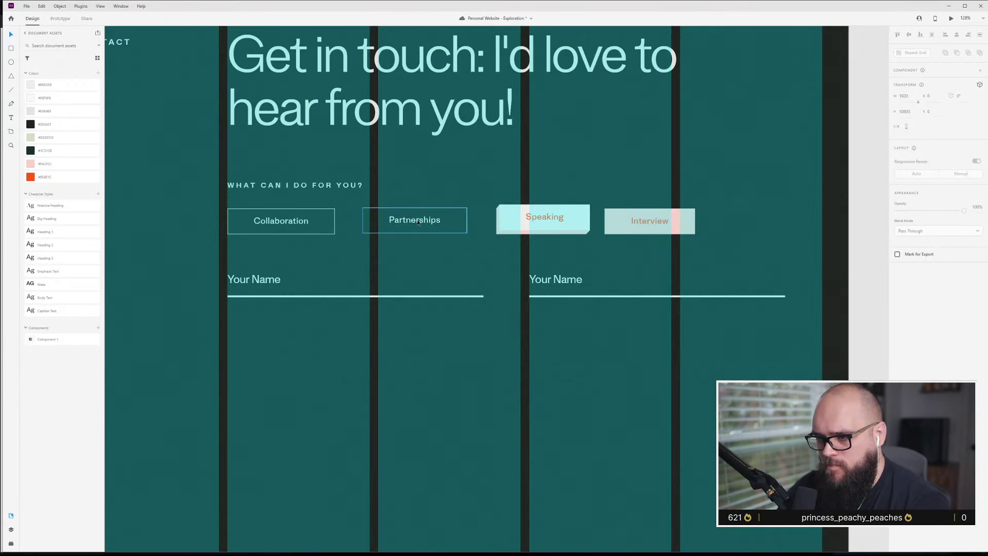
pyautogui.click(455, 217)
pyautogui.moveTo(421, 223); pyautogui.dragTo(406, 223)
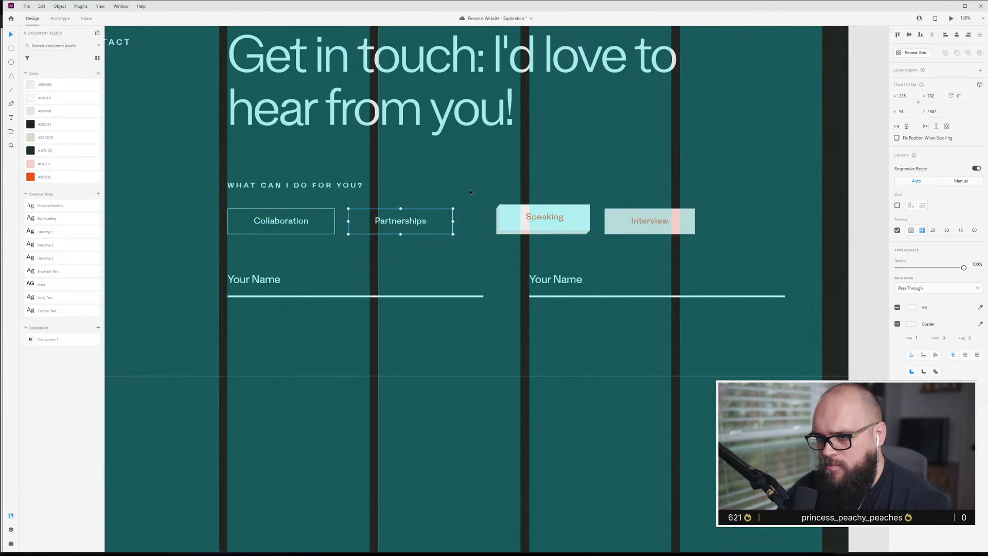
# - Move the Speaking and Interview buttons closer so all four service buttons are evenly spaced in one row
pyautogui.click(549, 216)
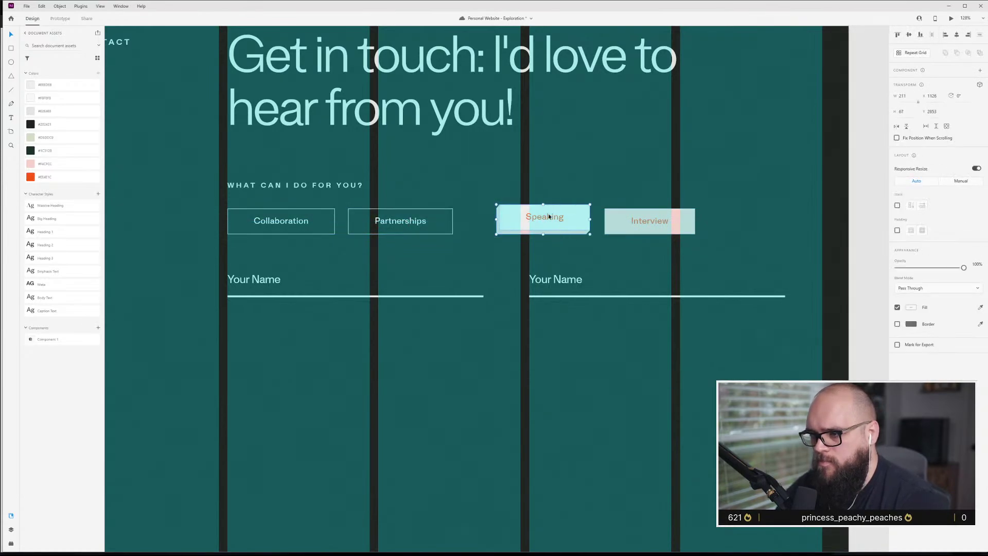
pyautogui.moveTo(556, 219); pyautogui.dragTo(525, 220)
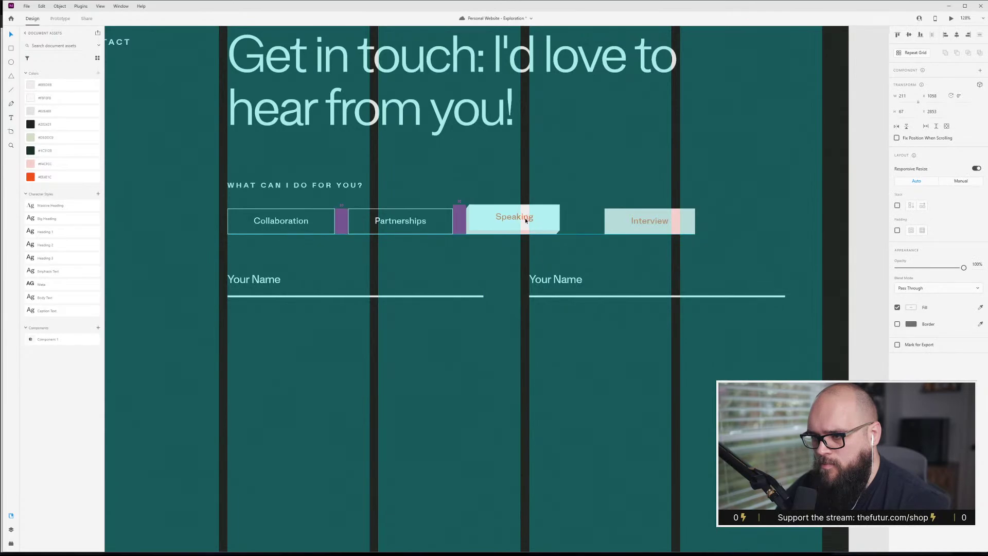
pyautogui.moveTo(663, 221)
pyautogui.mouseDown()
pyautogui.moveTo(732, 255)
pyautogui.moveTo(703, 234)
pyautogui.moveTo(653, 226)
pyautogui.mouseUp()
pyautogui.click(632, 345)
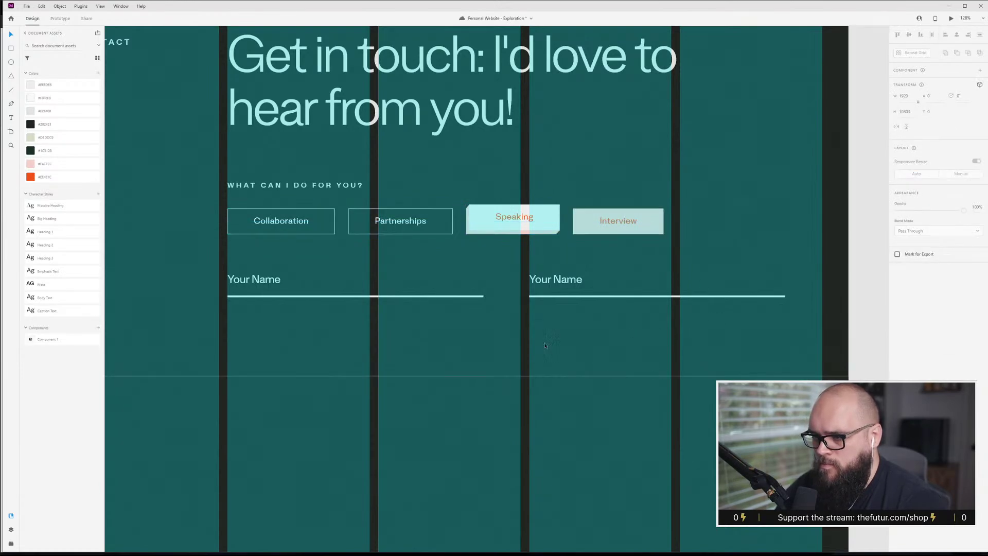
# - Delete the second "Your Name" field, shorten the first field's line, and duplicate that field beside it at X 1089
pyautogui.click(412, 296)
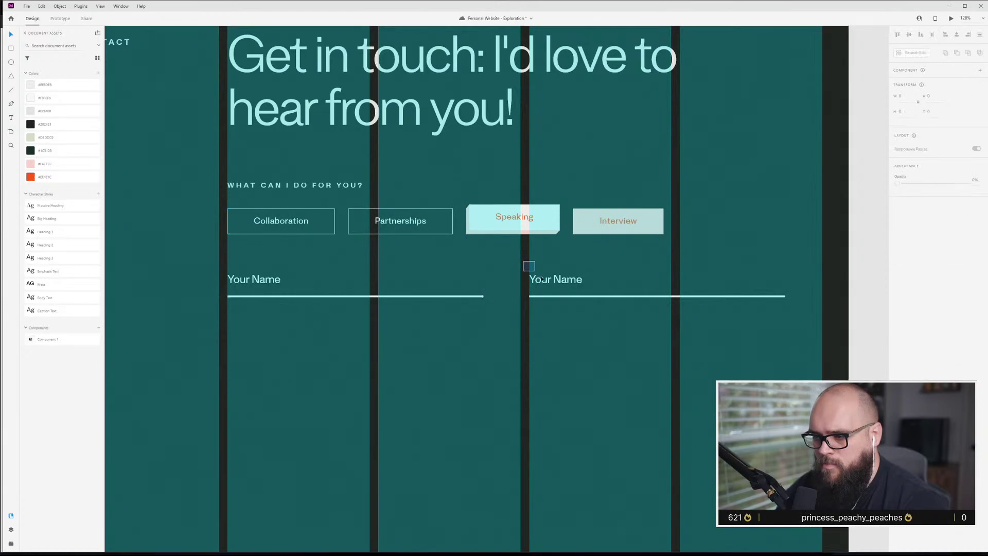
pyautogui.press('Delete')
pyautogui.click(454, 296)
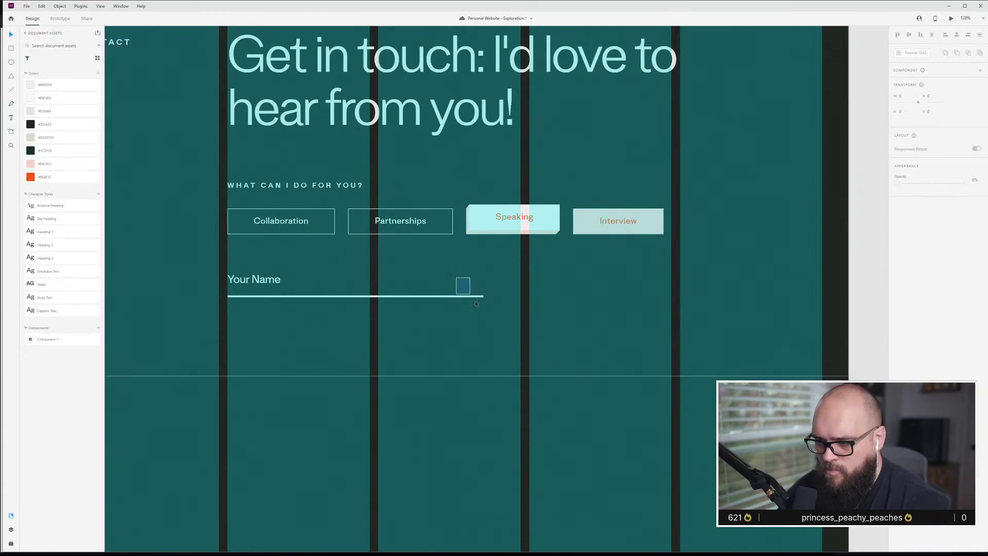
pyautogui.moveTo(483, 297); pyautogui.dragTo(420, 297)
pyautogui.click(263, 279)
pyautogui.moveTo(264, 279); pyautogui.dragTo(499, 283)
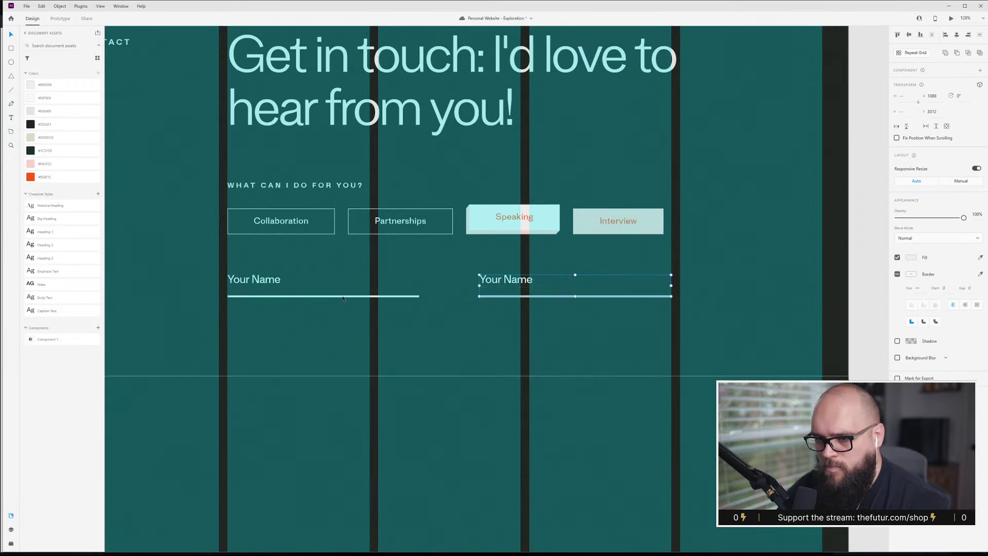
# - Lengthen the first field's line slightly and replace the second field with a matching duplicate that ends at the fourth grid column's far edge
pyautogui.click(419, 296)
pyautogui.moveTo(419, 295); pyautogui.dragTo(500, 286)
pyautogui.click(506, 276)
pyautogui.press('Delete')
# - Change the second field's label to "Your email"
pyautogui.doubleClick(500, 279)
pyautogui.doubleClick(501, 279)
pyautogui.tripleClick(501, 279)
pyautogui.write('Your')
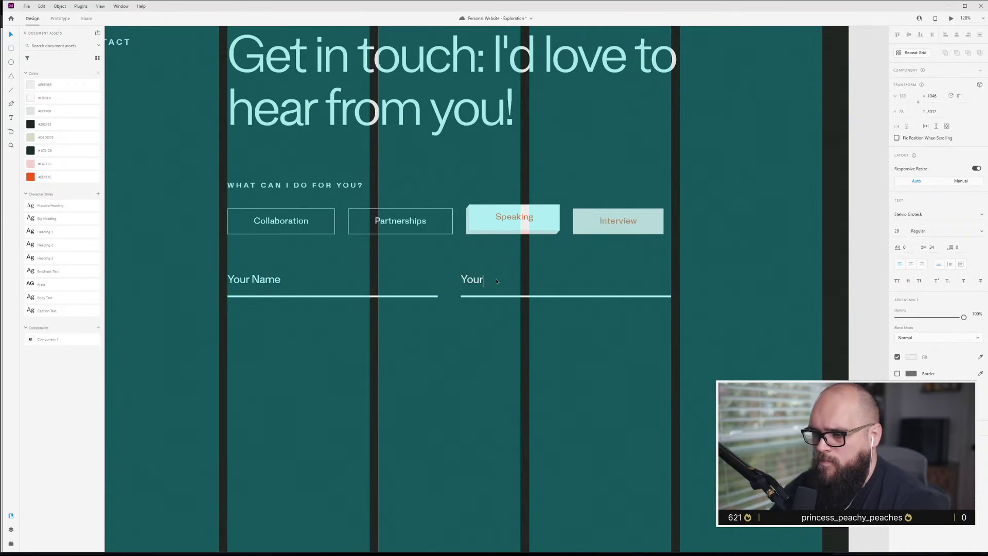
pyautogui.write(' email')
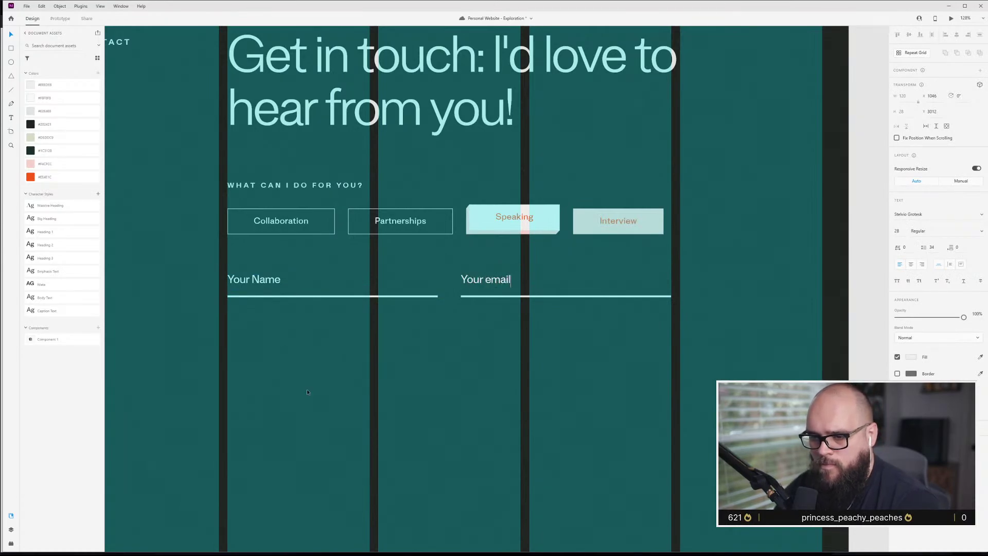
pyautogui.press('Escape')
# - Duplicate the "Your Name" field directly below the original at Y 3120 and relabel the copy "How can I help?"
pyautogui.scroll(-1, 326, 380)
pyautogui.press('Escape')
pyautogui.moveTo(247, 219); pyautogui.dragTo(263, 284)
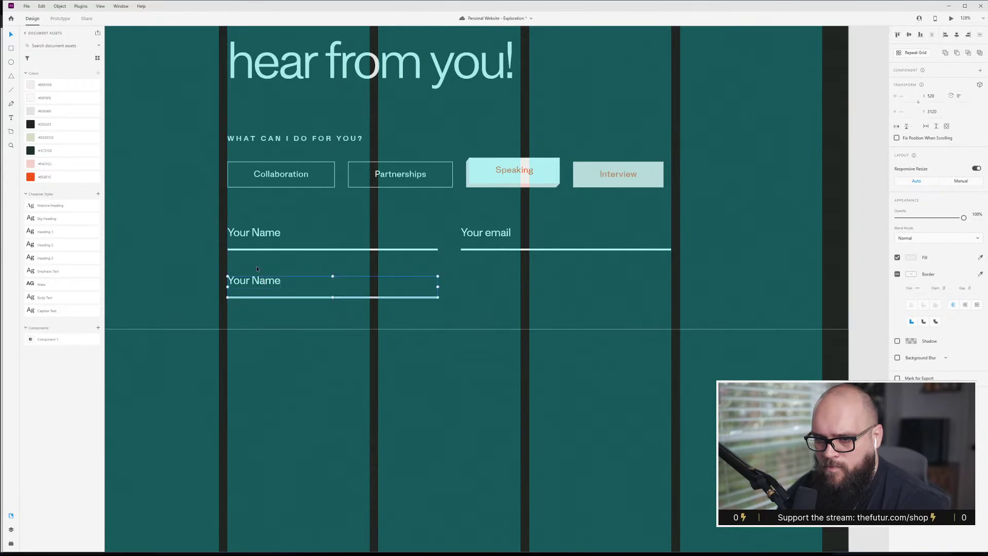
pyautogui.scroll(2, 257, 278)
pyautogui.doubleClick(253, 274)
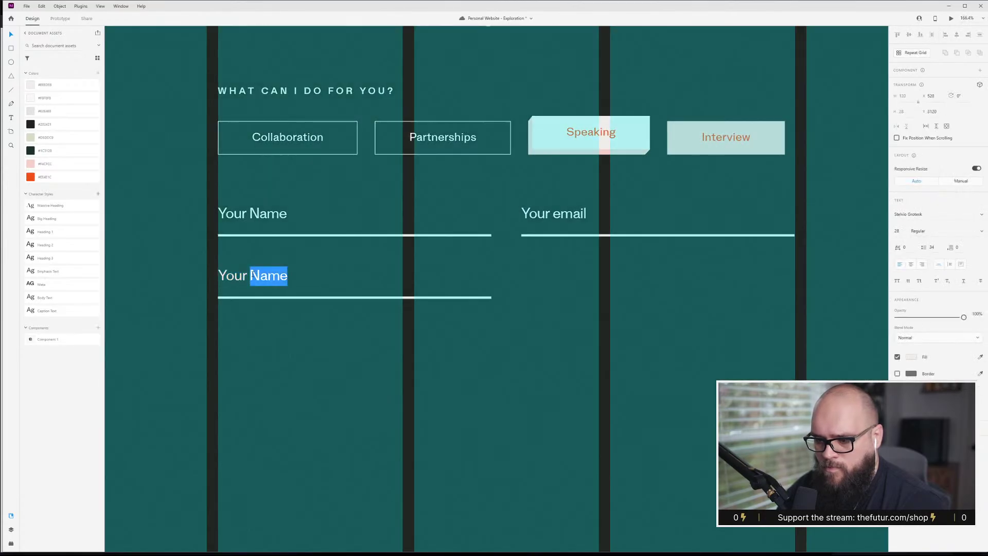
pyautogui.hotkey('ctrl', 'a')
pyautogui.write('How can ')
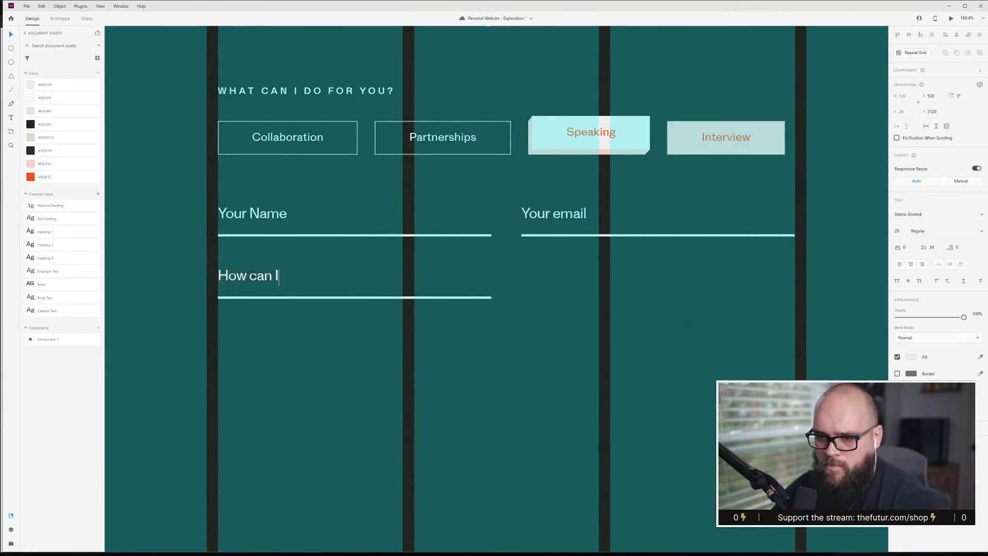
pyautogui.write('I help?')
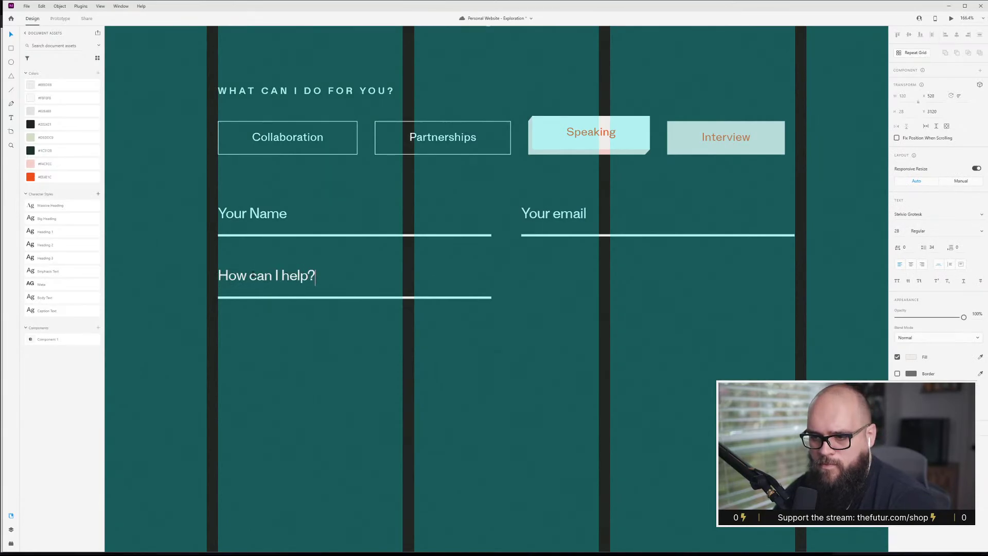
pyautogui.press('Escape')
# - Hide the layout grid and extend the "How can I help?" line to a width of 1000, spanning both fields above
pyautogui.scroll(-2, 389, 373)
pyautogui.click(360, 373)
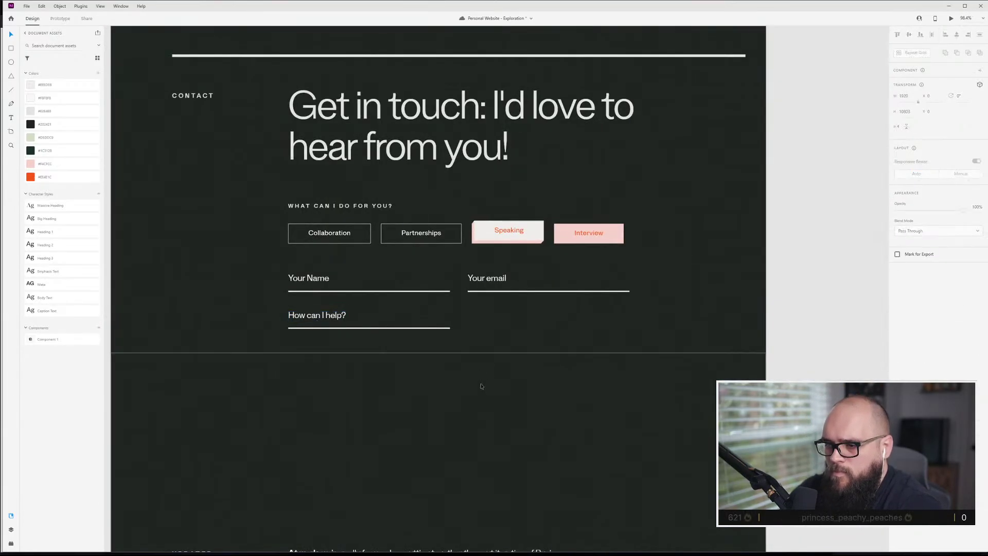
pyautogui.scroll(3, 425, 379)
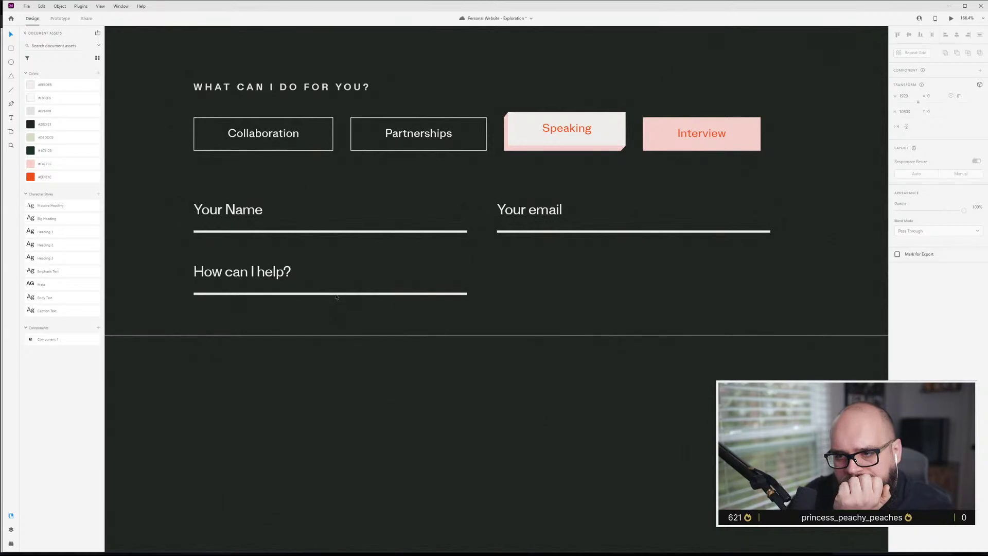
pyautogui.click(360, 294)
pyautogui.moveTo(469, 295); pyautogui.dragTo(781, 294)
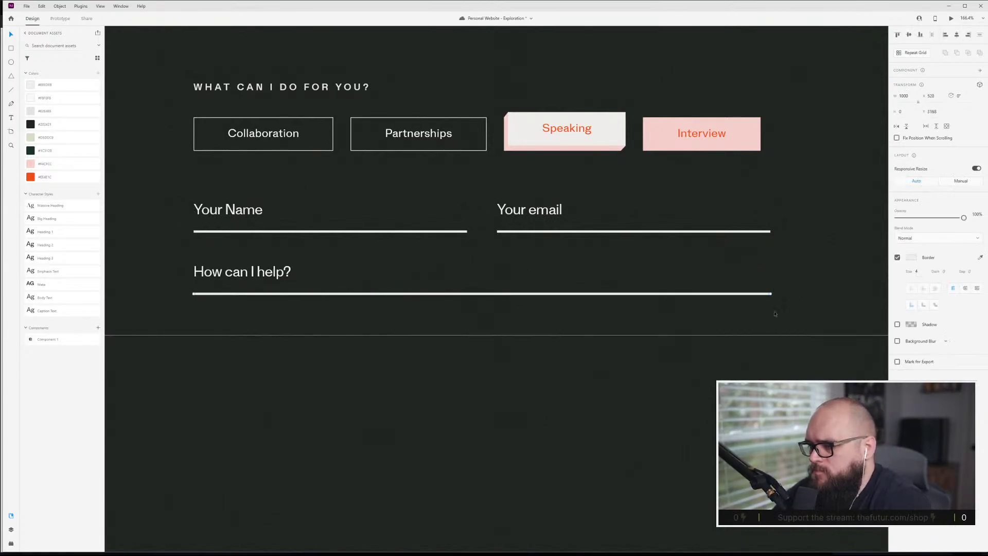
pyautogui.click(364, 309)
pyautogui.scroll(-3, 287, 383)
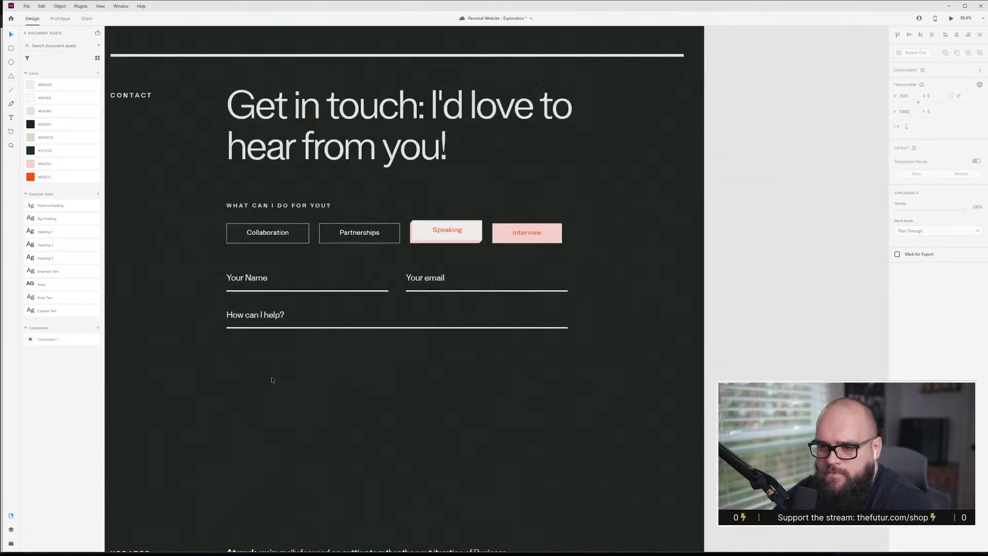
# - Move the "How can I help?" field with its line down to Y 3169 and save the file
pyautogui.scroll(5, 256, 390)
pyautogui.scroll(1, 253, 393)
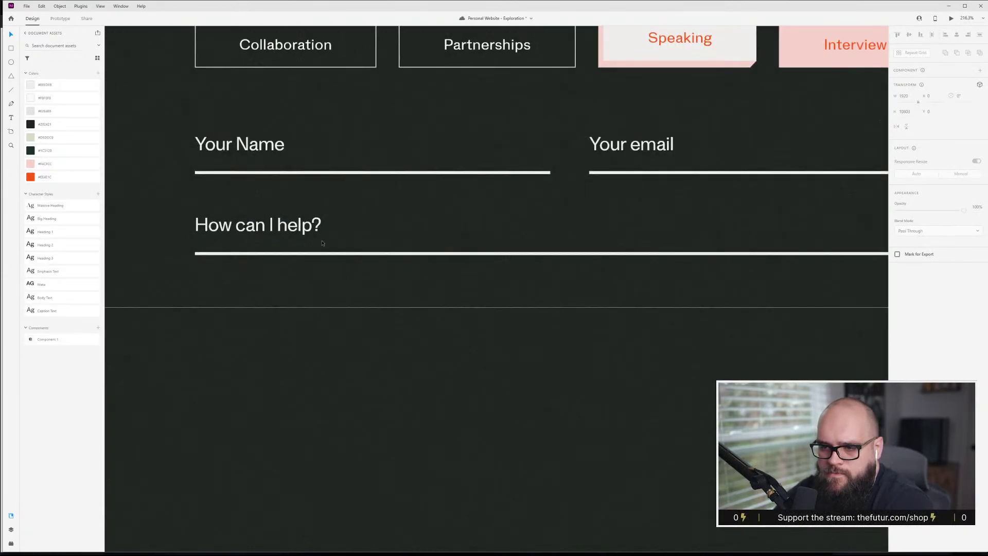
pyautogui.click(279, 226)
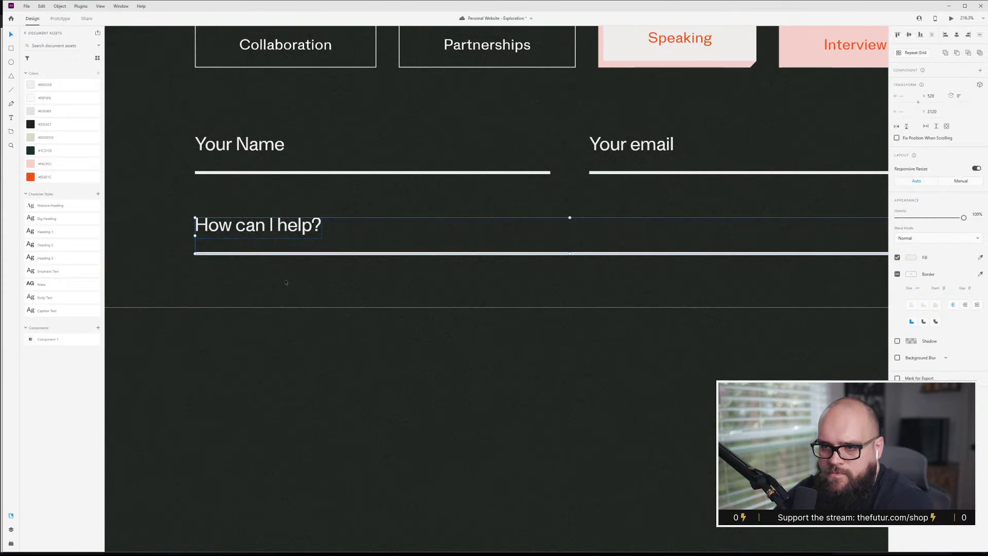
pyautogui.moveTo(280, 227); pyautogui.dragTo(285, 264)
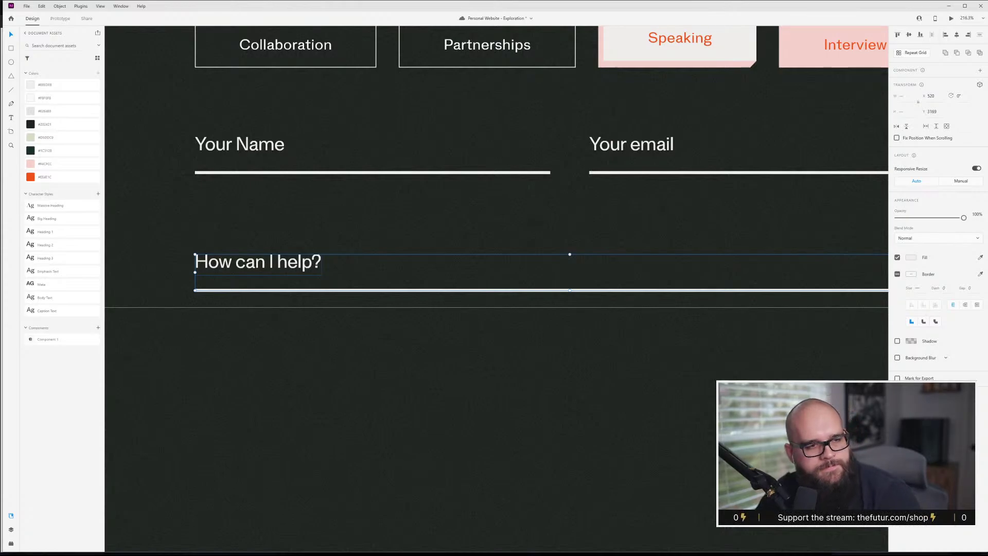
pyautogui.hotkey('ctrl', 's')
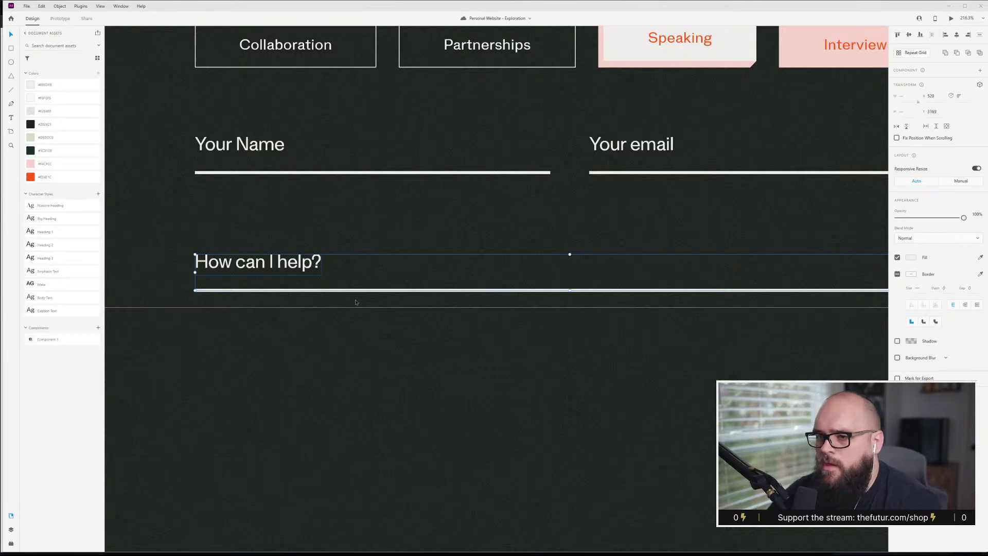
# - Examine the contact section's overall layout and inspect the line under the "How can I help?" label
pyautogui.scroll(-2, 436, 282)
pyautogui.click(678, 402)
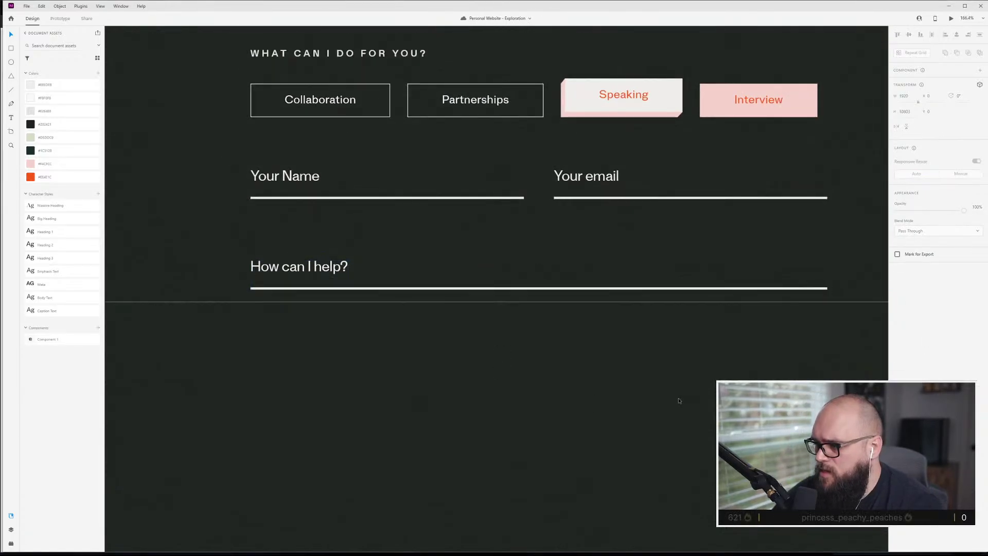
pyautogui.scroll(1, 669, 393)
pyautogui.scroll(3, 669, 394)
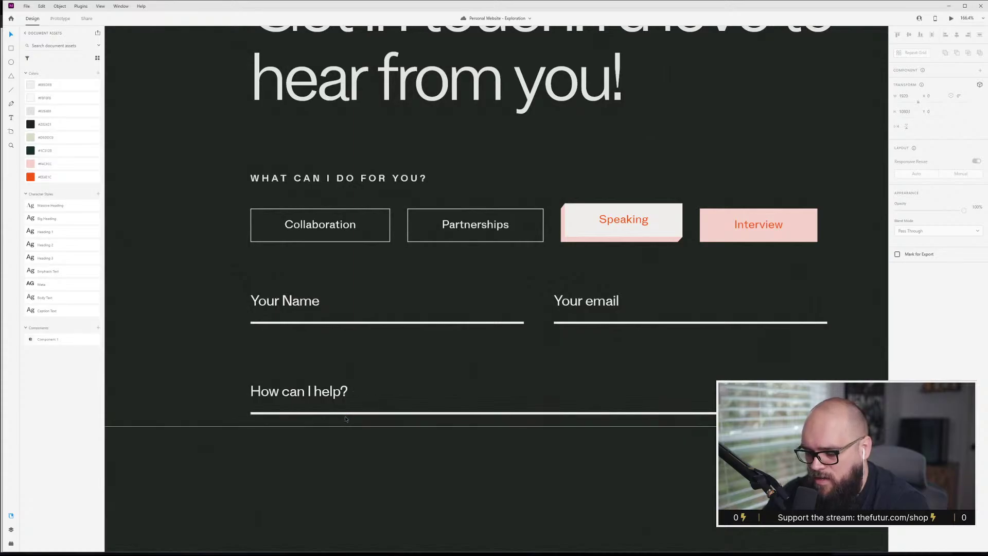
pyautogui.scroll(-4, 345, 414)
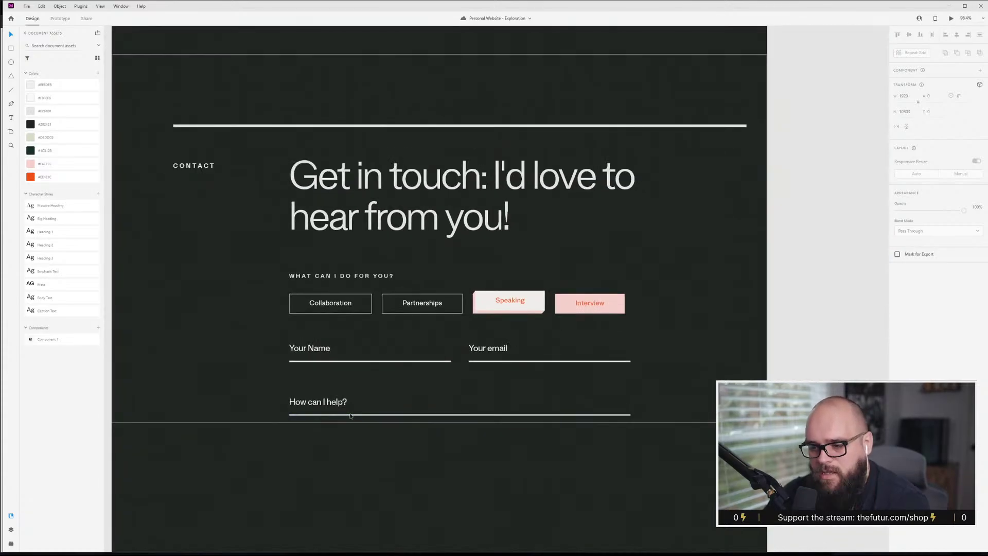
pyautogui.doubleClick(348, 407)
pyautogui.scroll(1, 348, 422)
pyautogui.scroll(5, 348, 428)
pyautogui.click(325, 401)
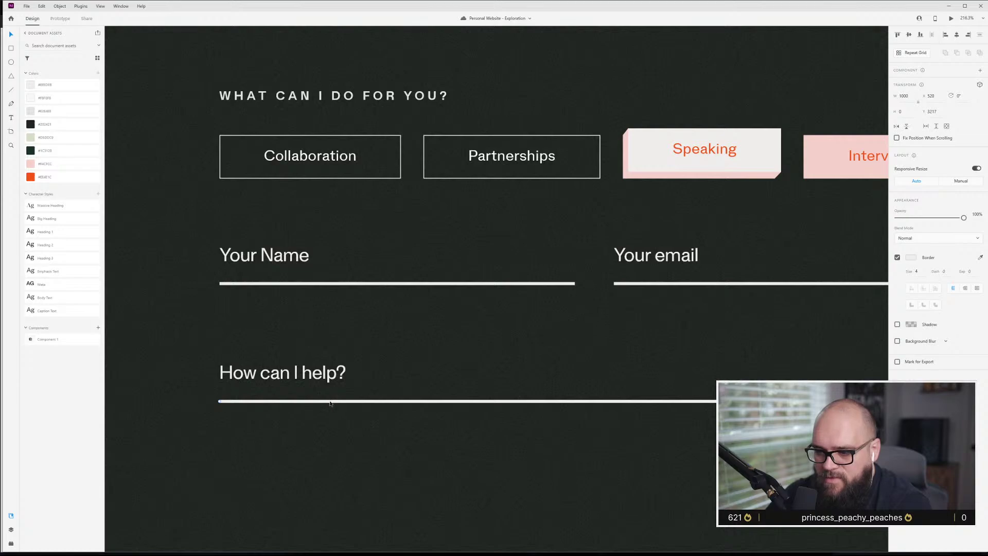
pyautogui.moveTo(409, 396); pyautogui.dragTo(449, 401)
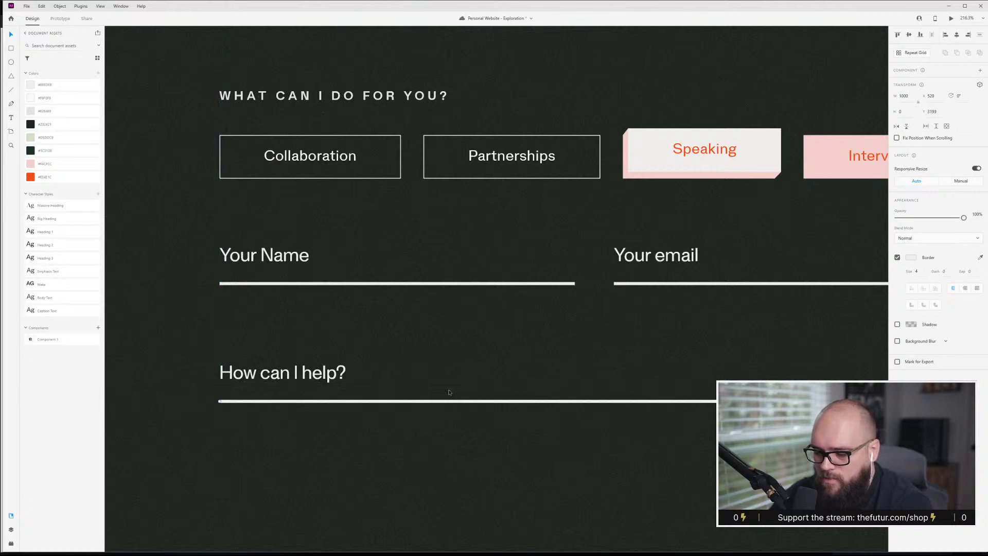
# - Select the "Your Name", "Your email" and "How can I help?" labels together
pyautogui.click(394, 337)
pyautogui.click(286, 257)
pyautogui.keyDown('shift'); pyautogui.click(669, 256); pyautogui.keyUp('shift')
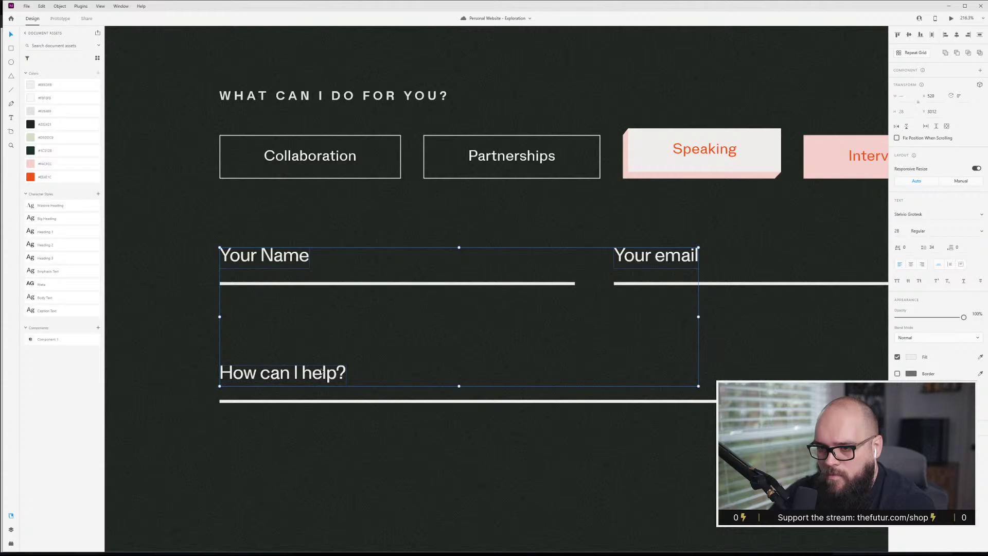
pyautogui.click(365, 326)
pyautogui.click(283, 255)
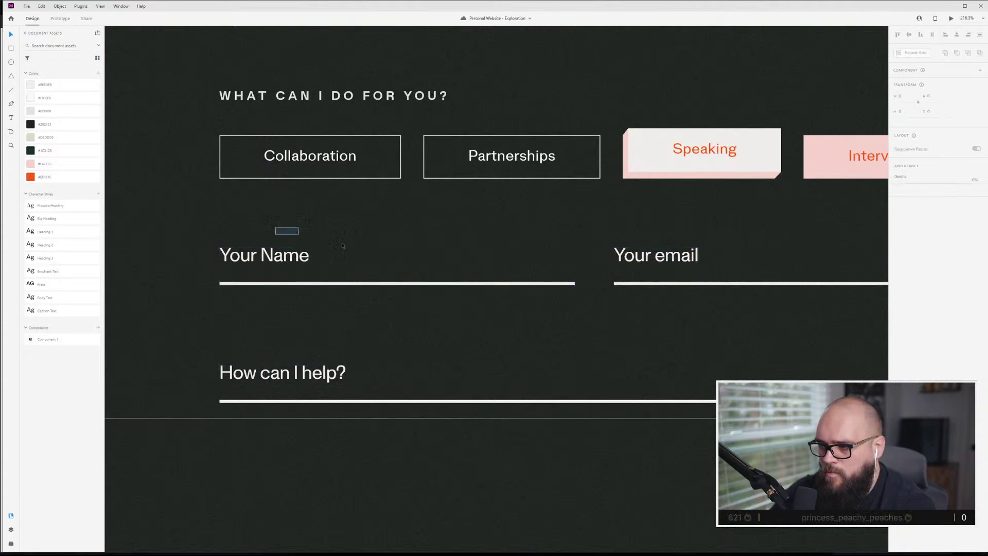